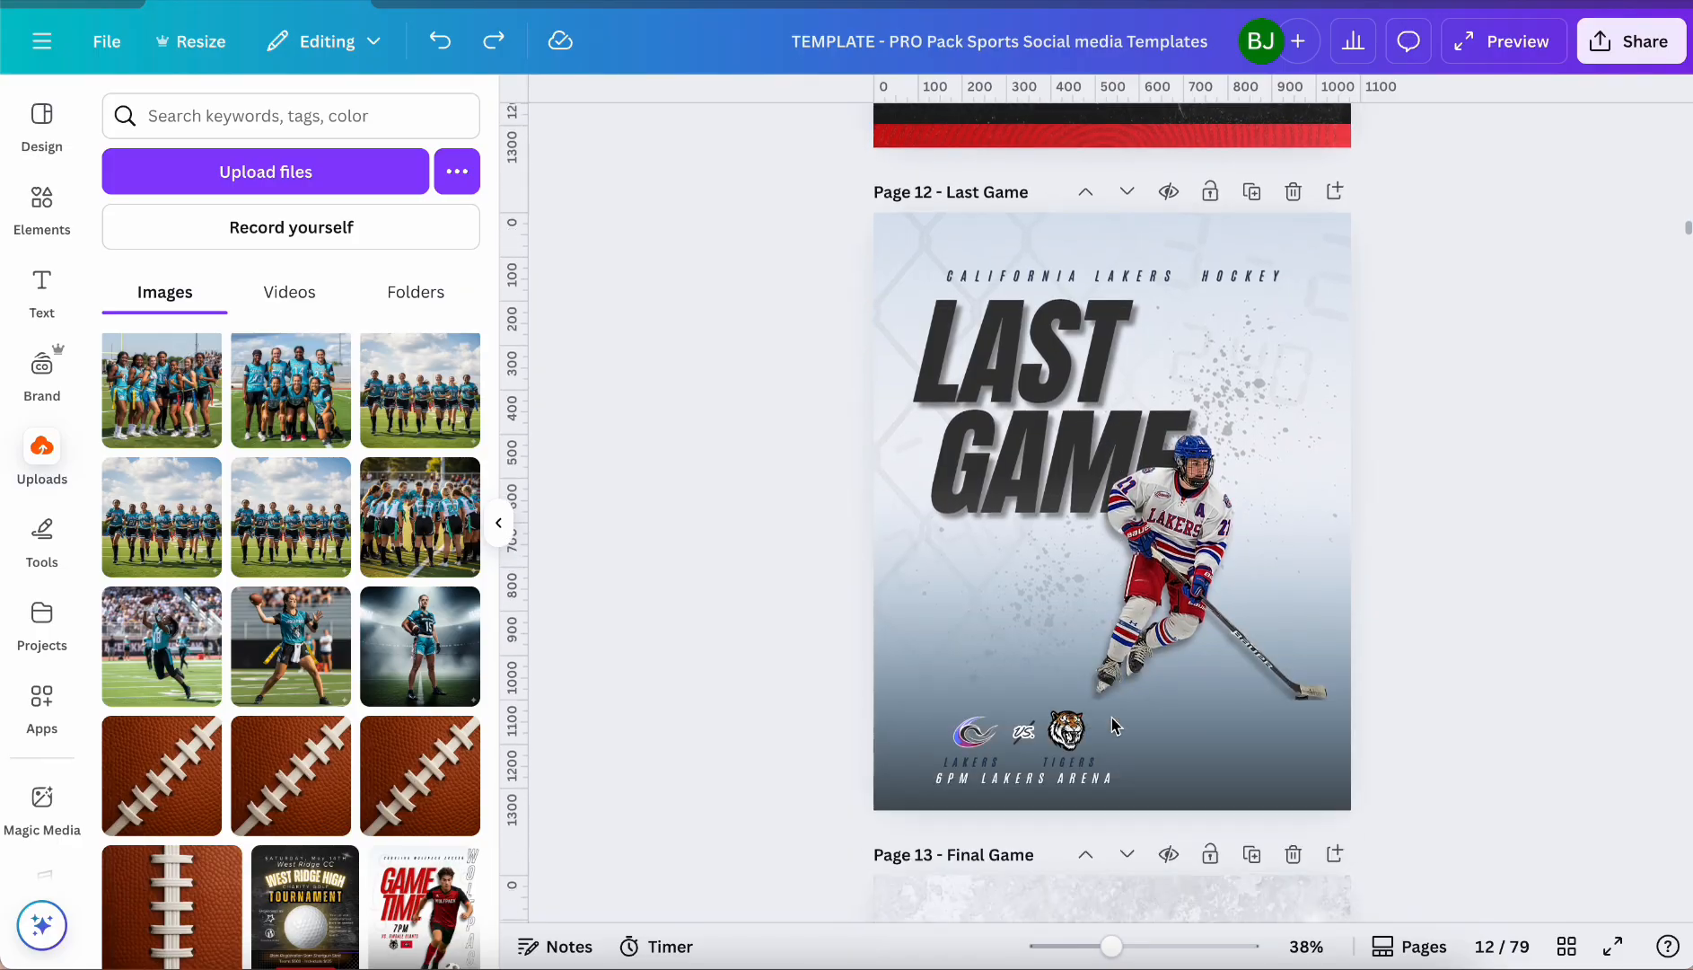
Review the last game, game time, game day and team matchup templates on pages 12 to 26
{"action": "scroll", "coordinate": [1113, 726], "scroll_direction": "down", "scroll_amount": 10}
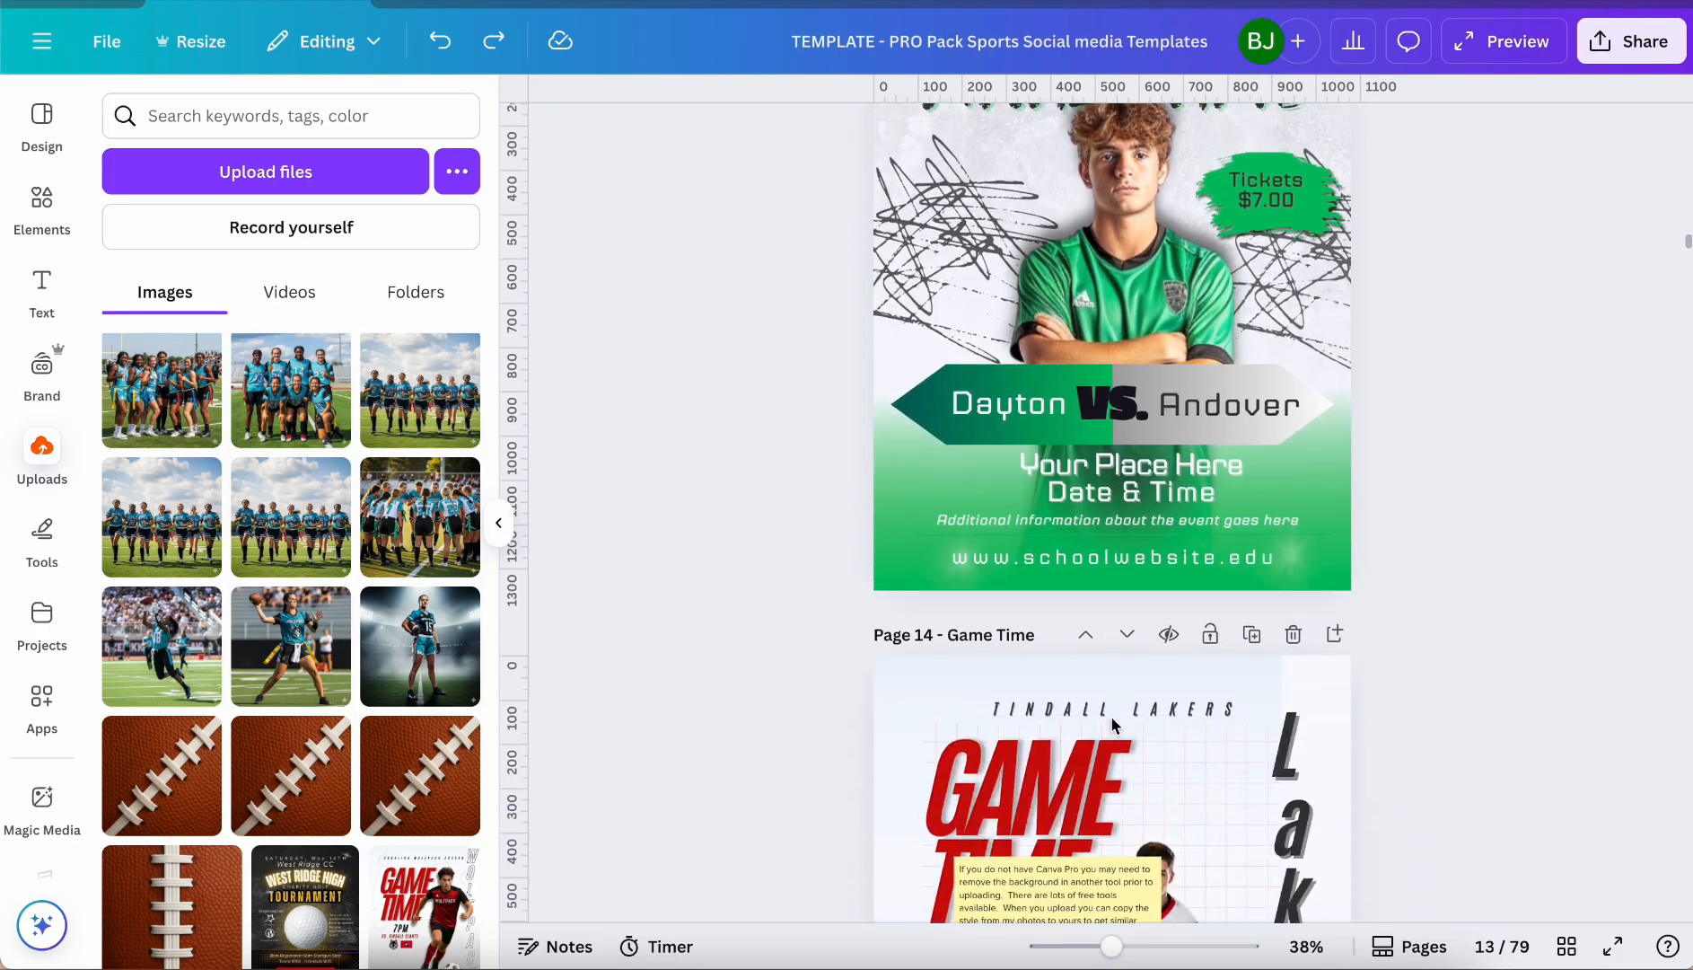
{"action": "scroll", "coordinate": [1115, 726], "scroll_direction": "down", "scroll_amount": 10}
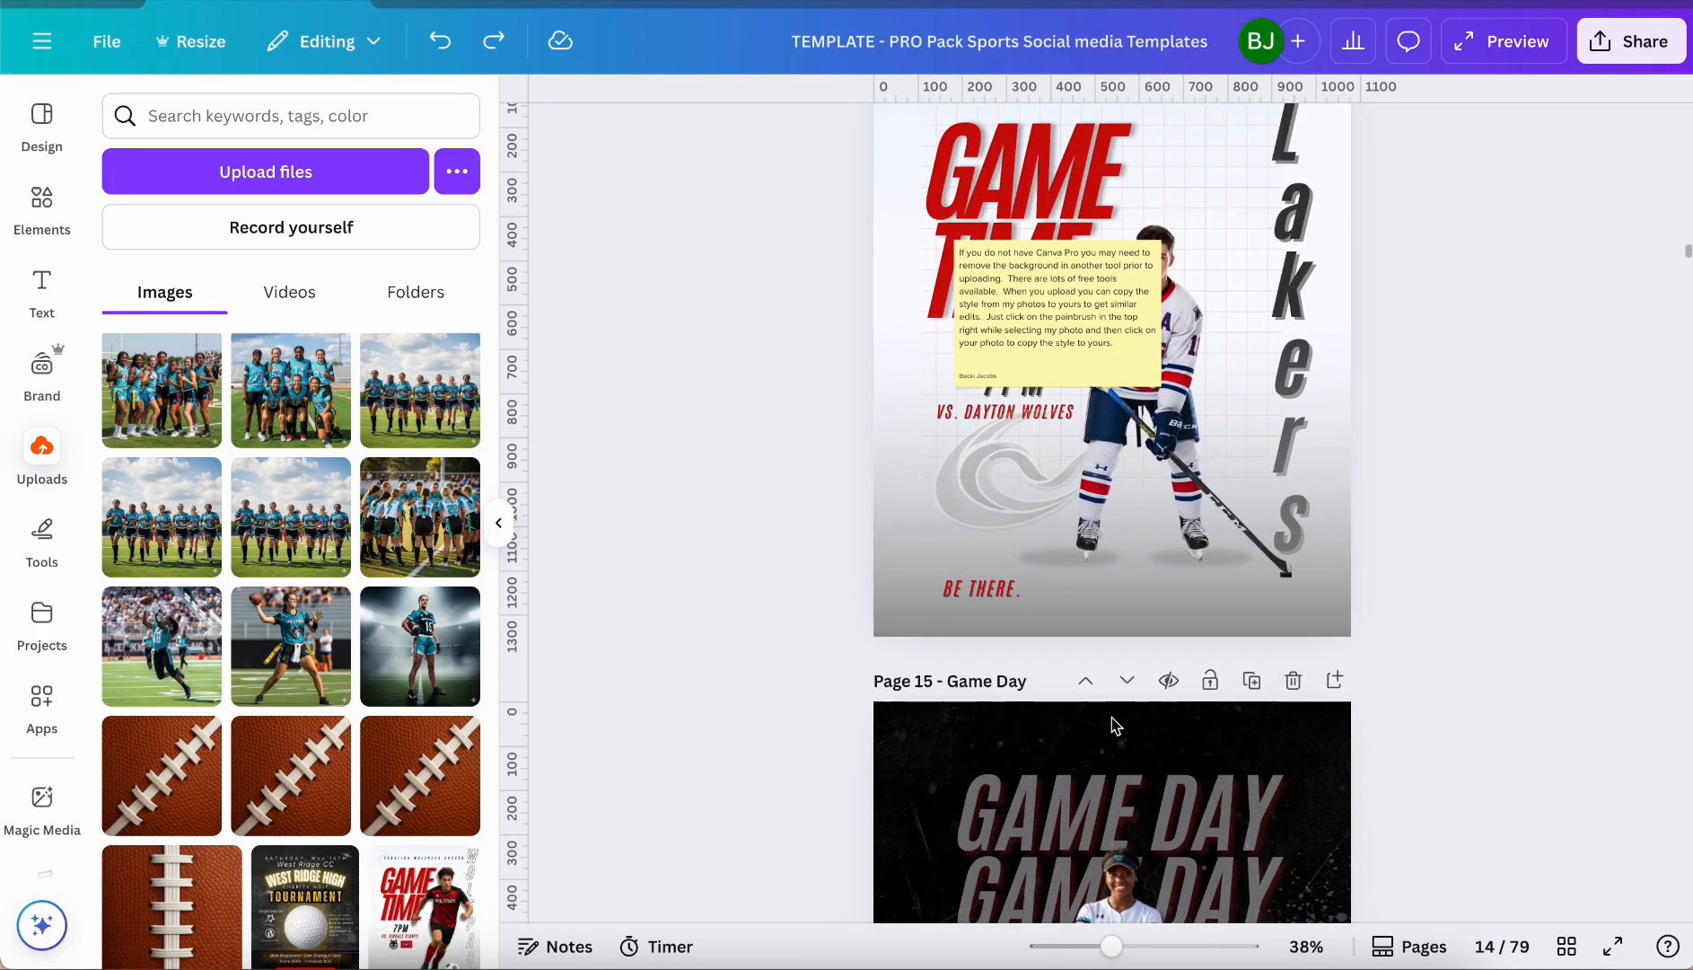
{"action": "scroll", "coordinate": [1114, 725], "scroll_direction": "down", "scroll_amount": 10}
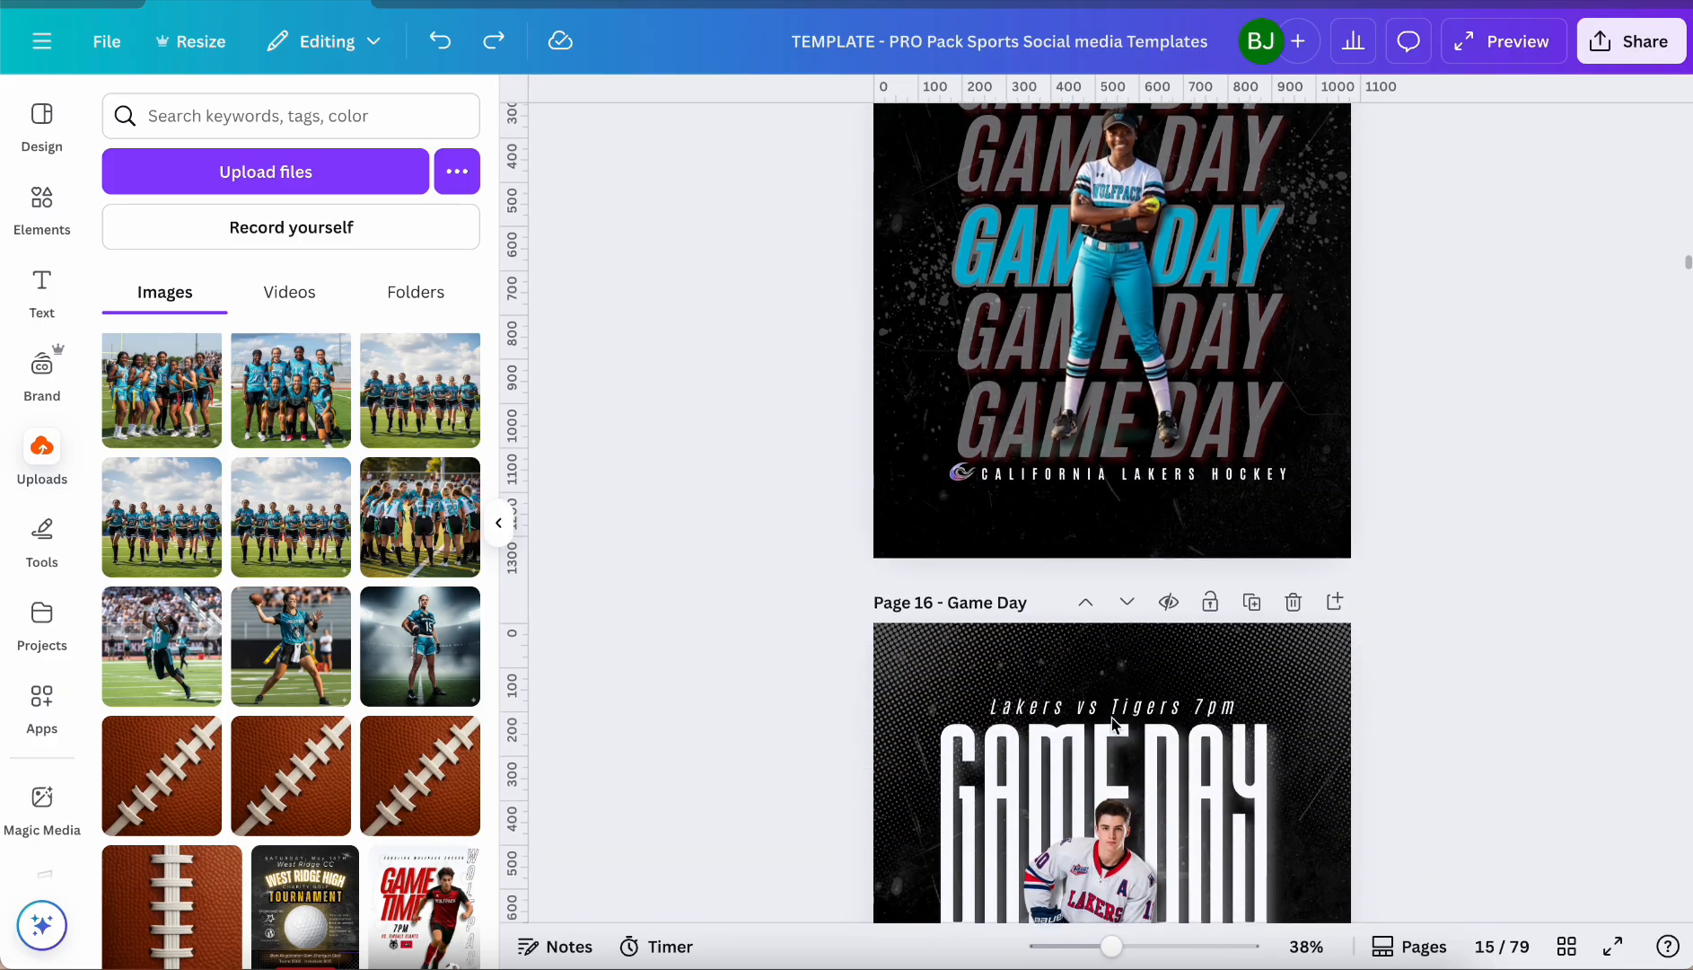
{"action": "scroll", "coordinate": [1113, 725], "scroll_direction": "down", "scroll_amount": 10}
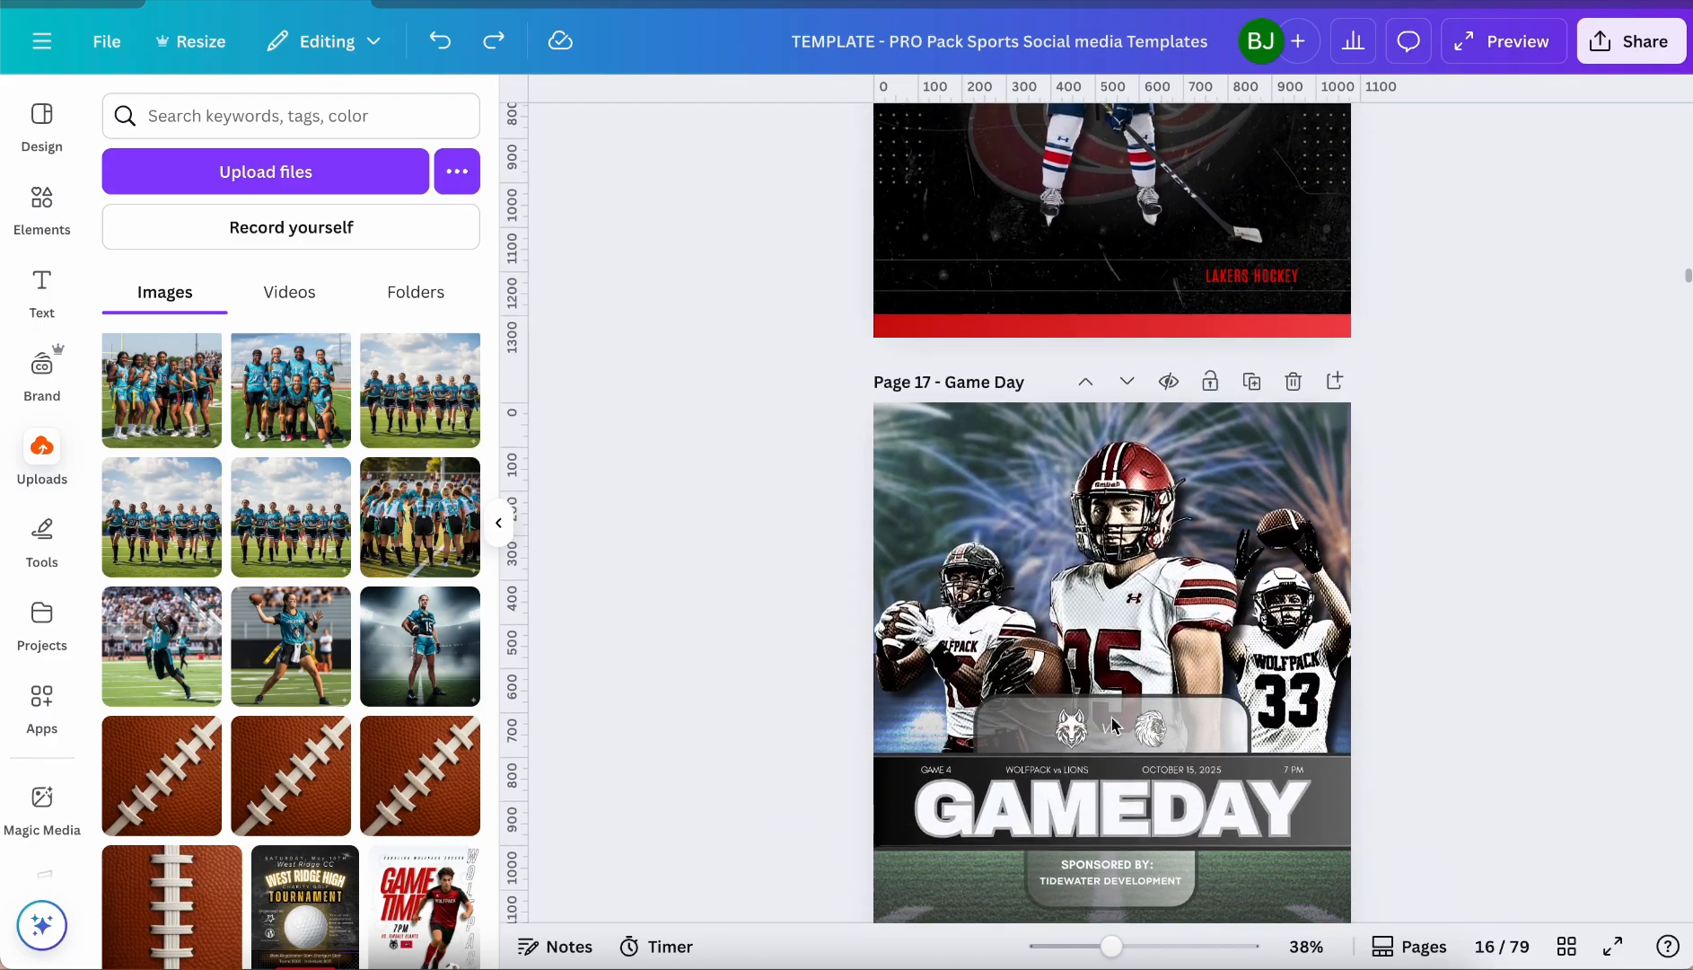
{"action": "scroll", "coordinate": [1115, 725], "scroll_direction": "down", "scroll_amount": 10}
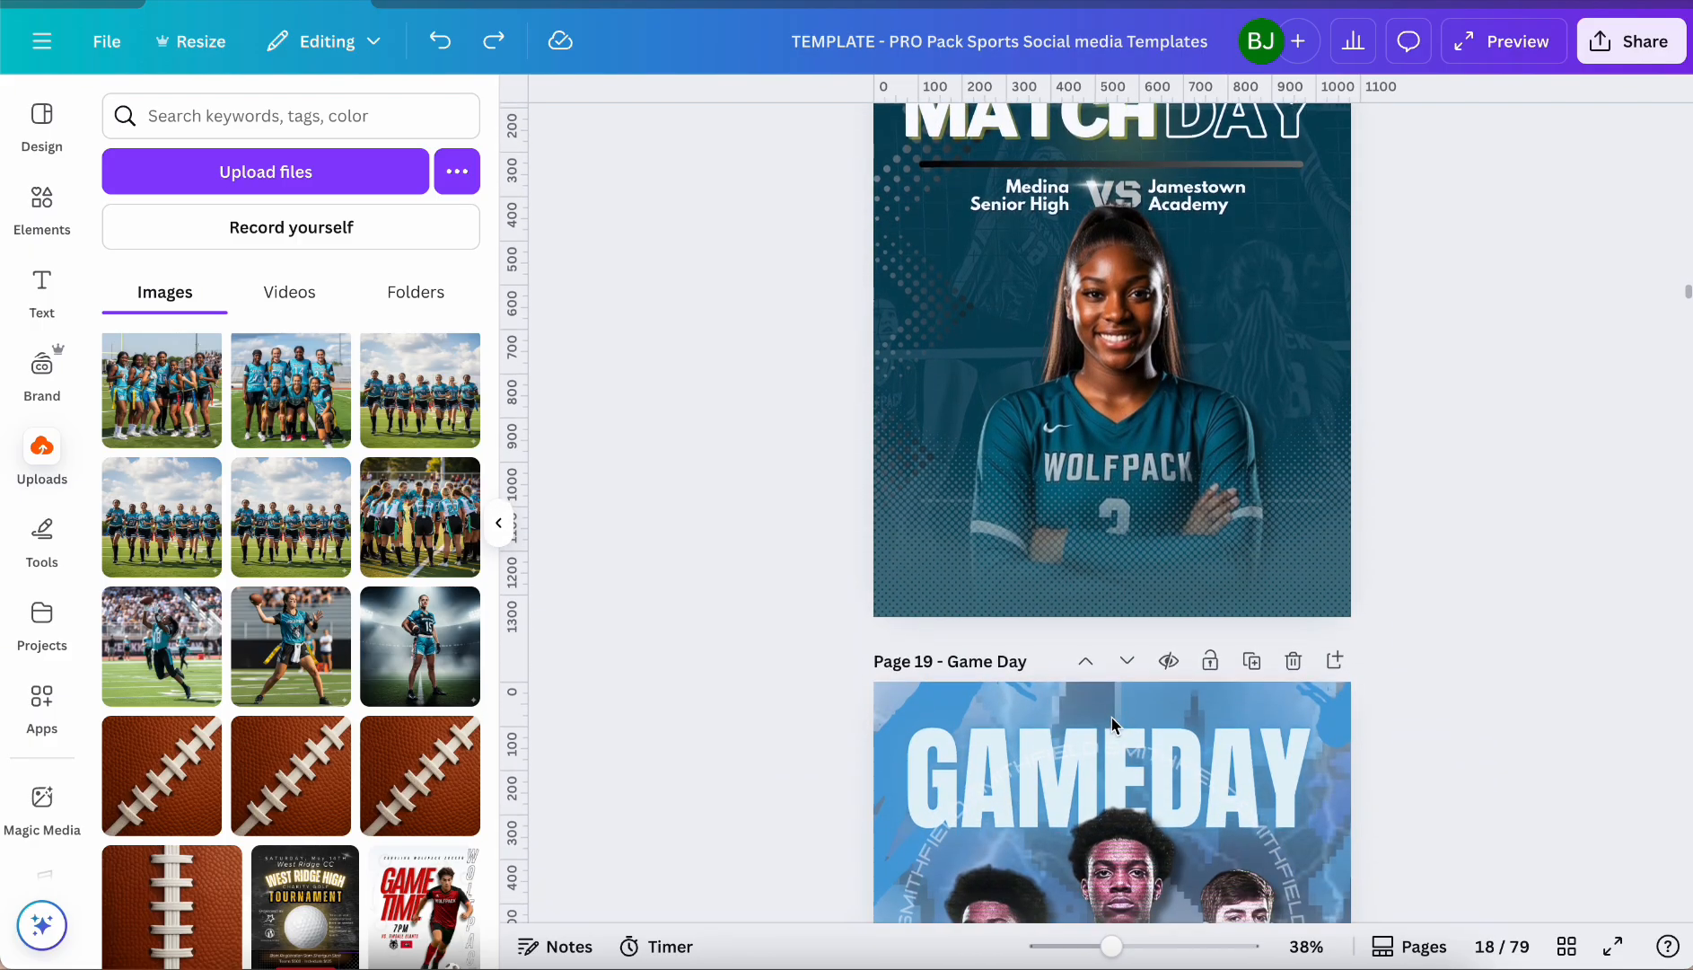
{"action": "scroll", "coordinate": [1113, 725], "scroll_direction": "down", "scroll_amount": 10}
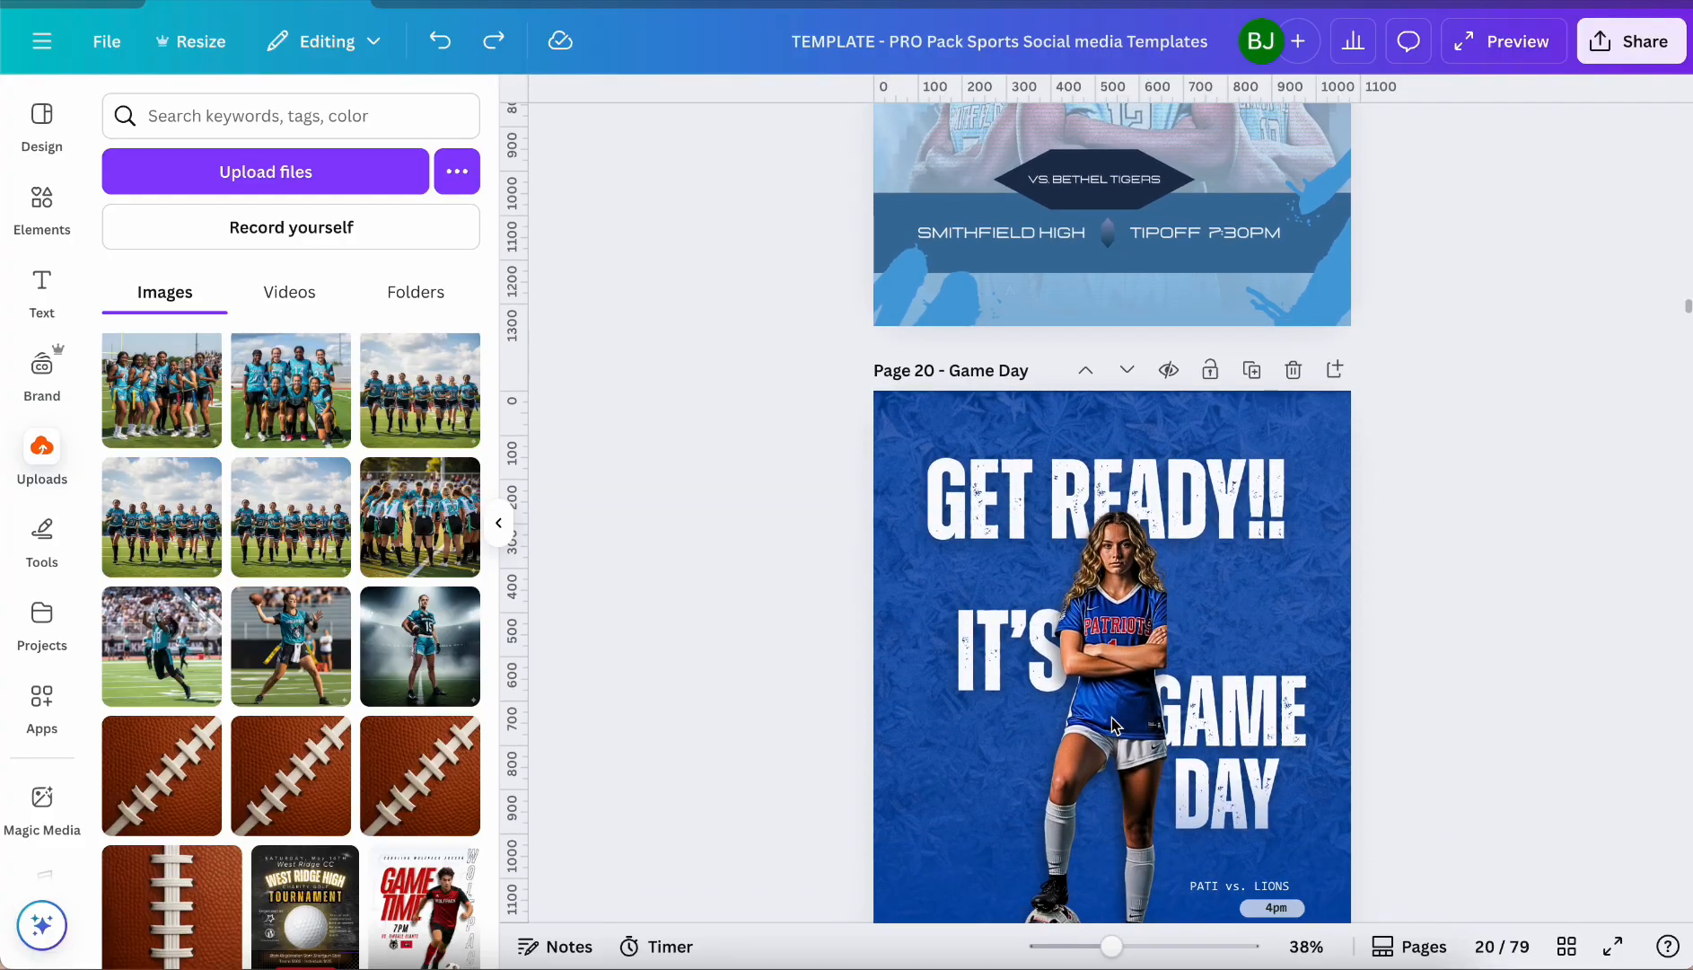
{"action": "scroll", "coordinate": [1113, 723], "scroll_direction": "down", "scroll_amount": 10}
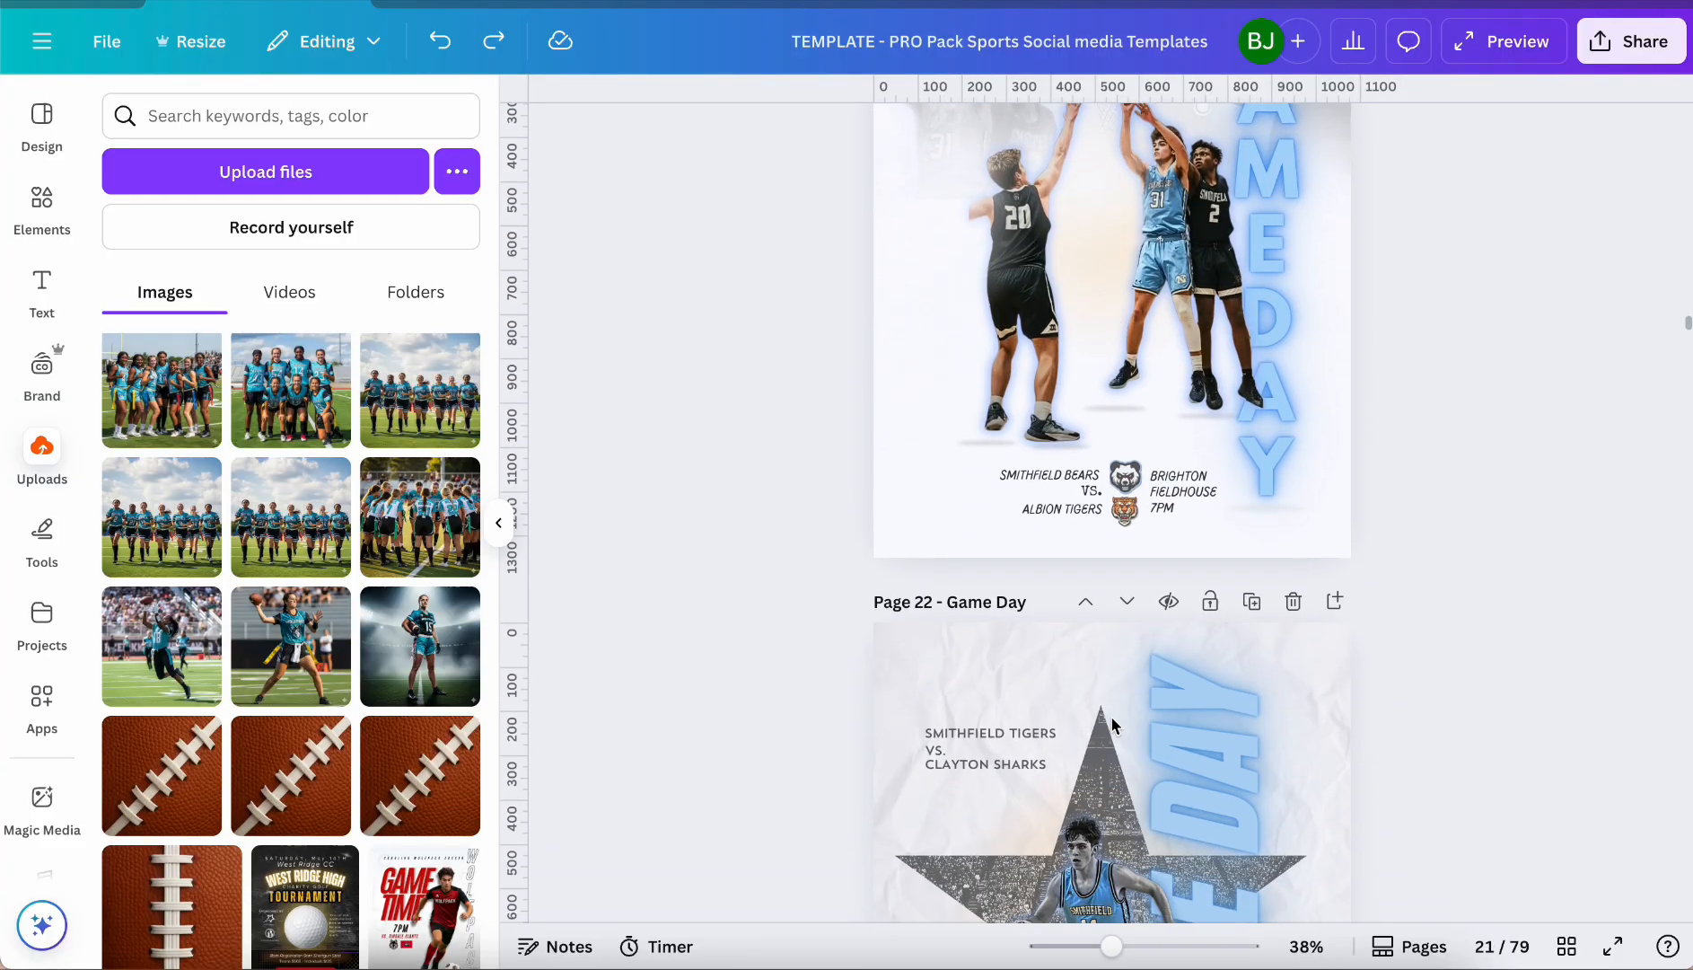
{"action": "scroll", "coordinate": [1113, 724], "scroll_direction": "down", "scroll_amount": 10}
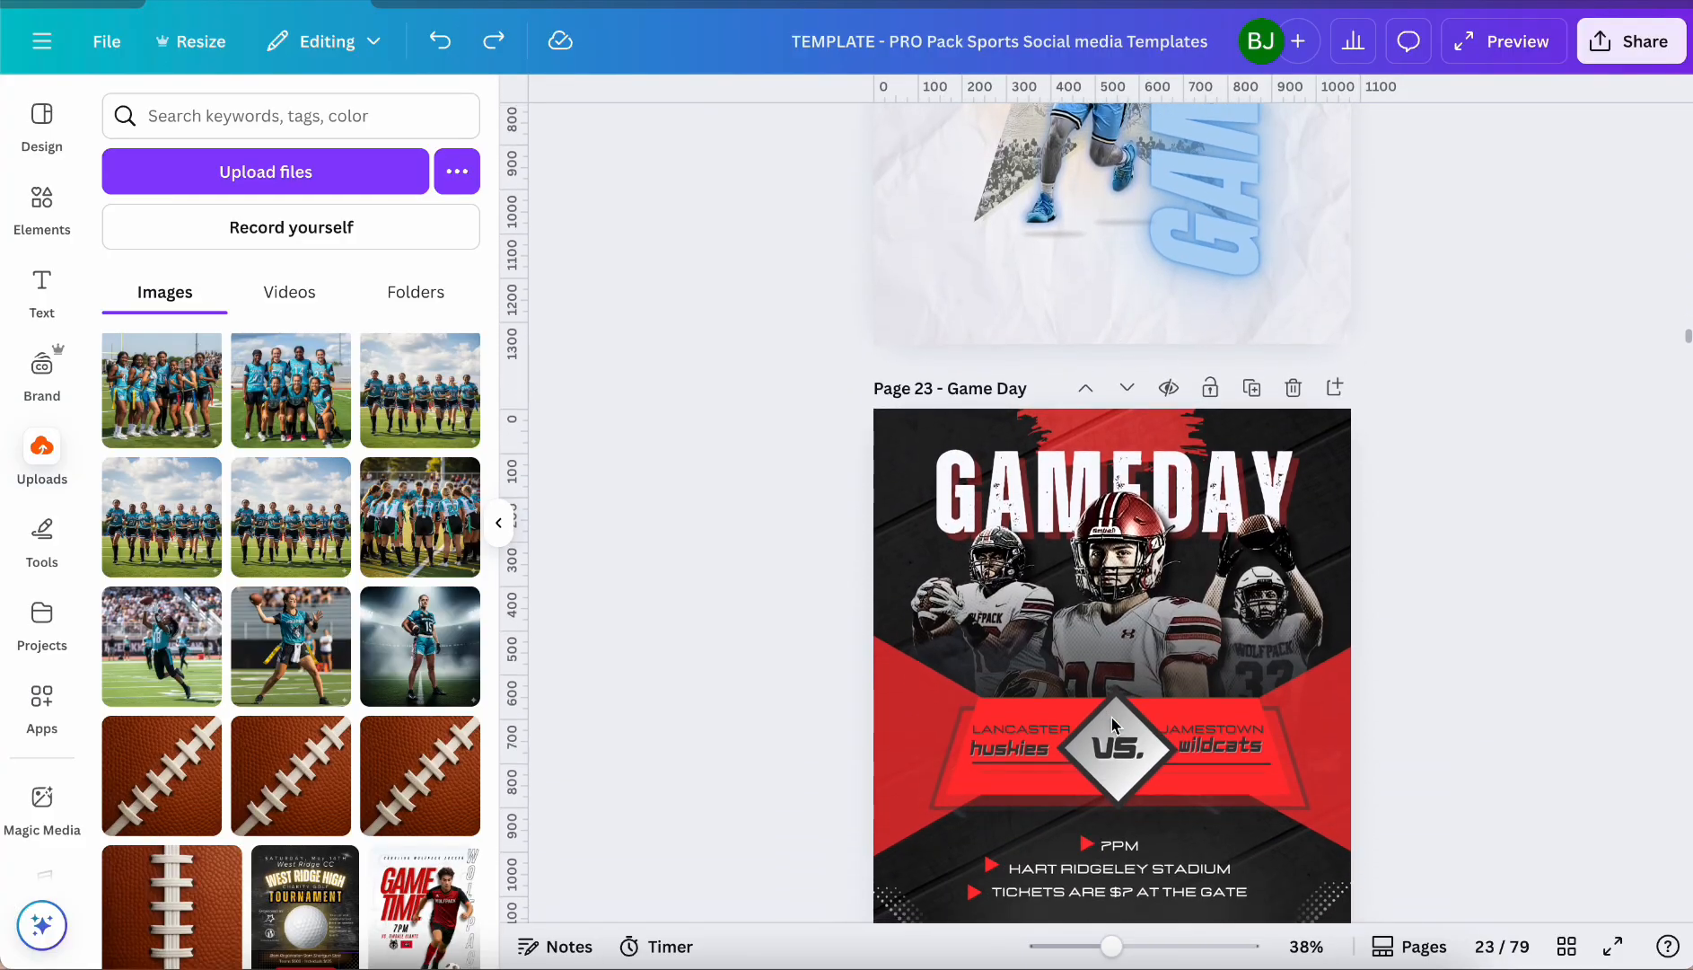
{"action": "scroll", "coordinate": [1114, 723], "scroll_direction": "down", "scroll_amount": 10}
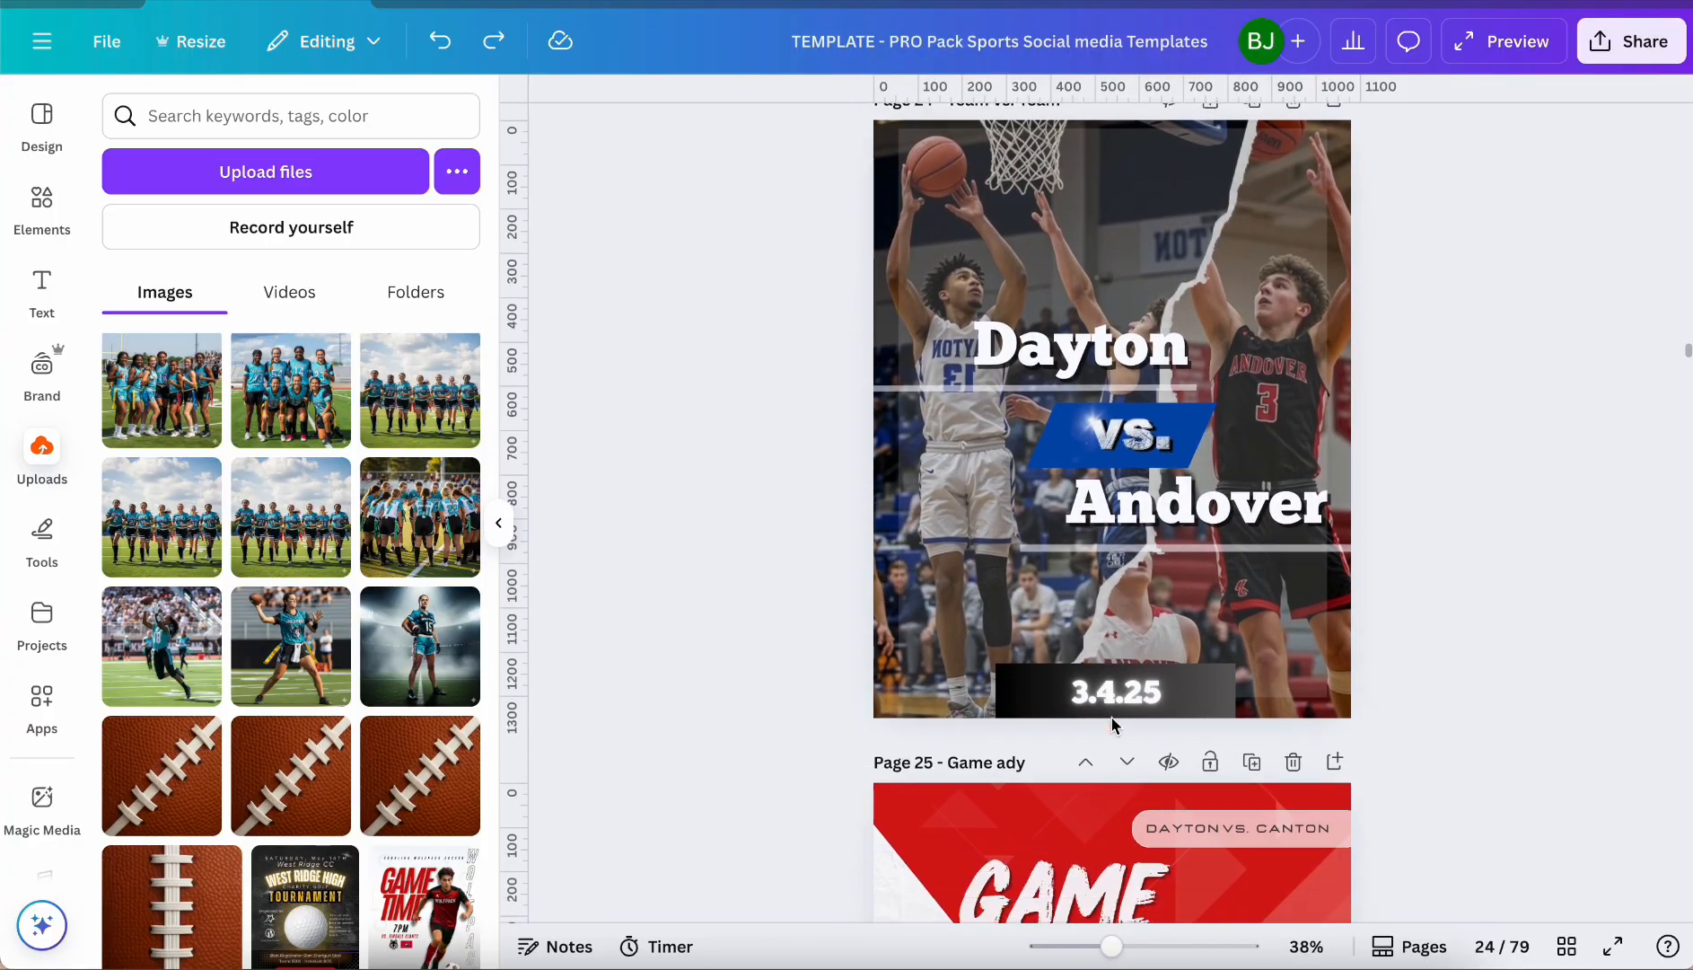
{"action": "scroll", "coordinate": [1114, 723], "scroll_direction": "down", "scroll_amount": 10}
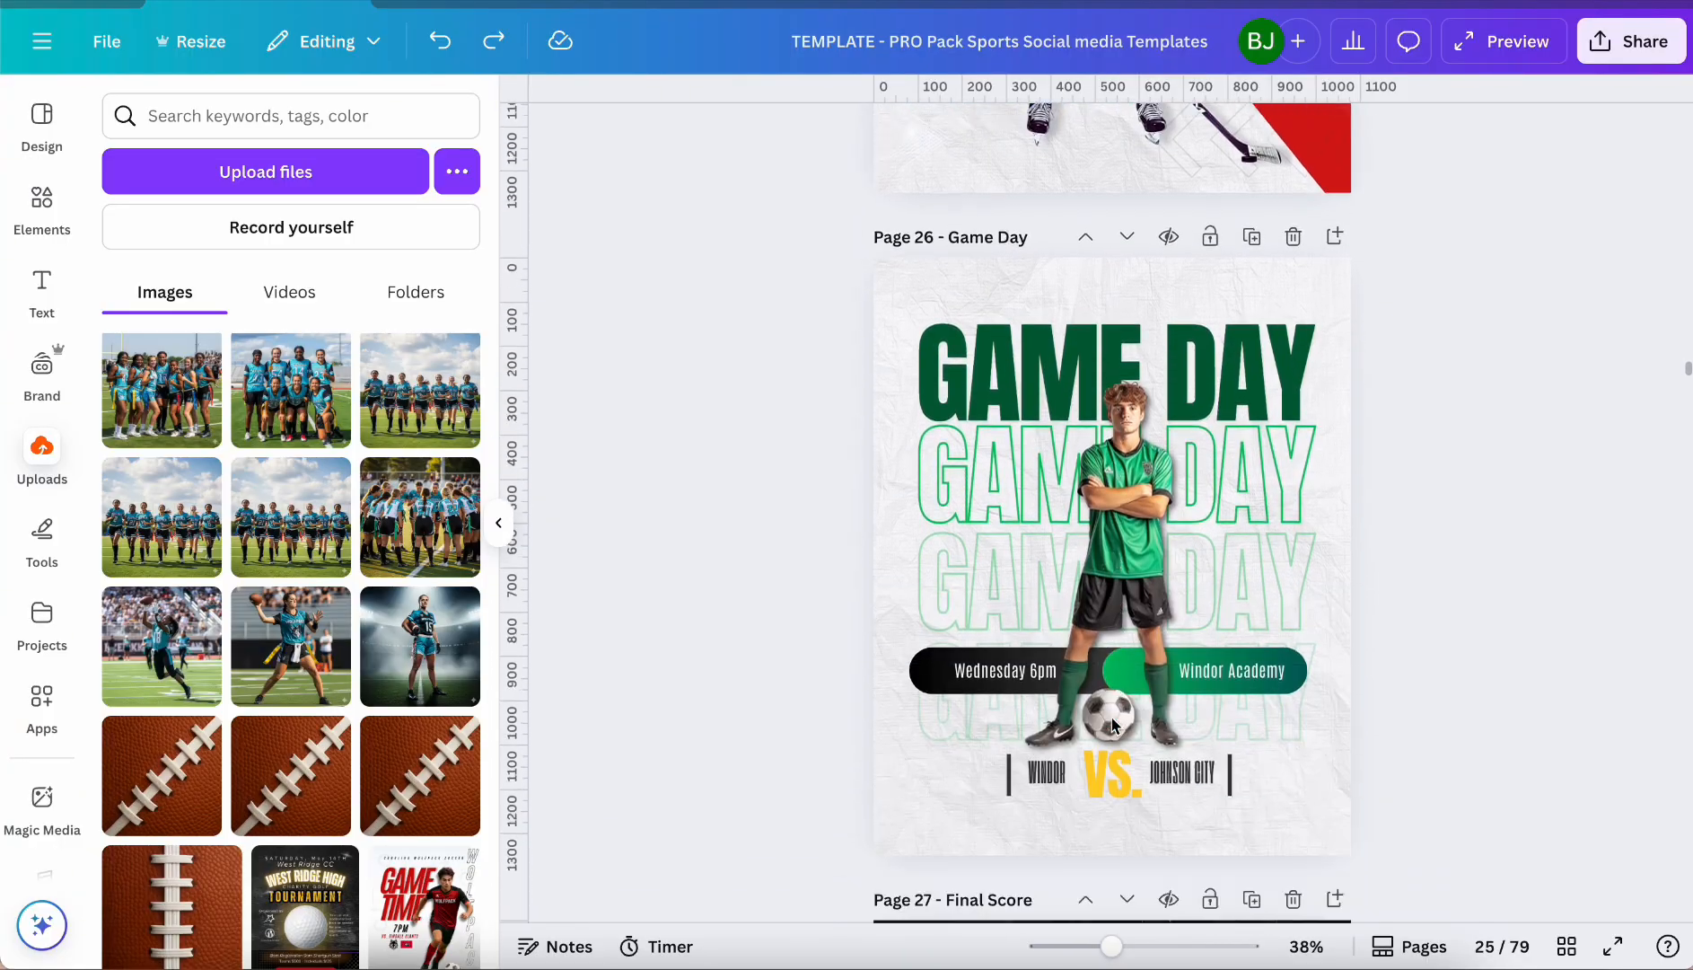
Review the final score and win announcement templates from page 27 to the team stat design on page 35
{"action": "scroll", "coordinate": [1113, 724], "scroll_direction": "down", "scroll_amount": 10}
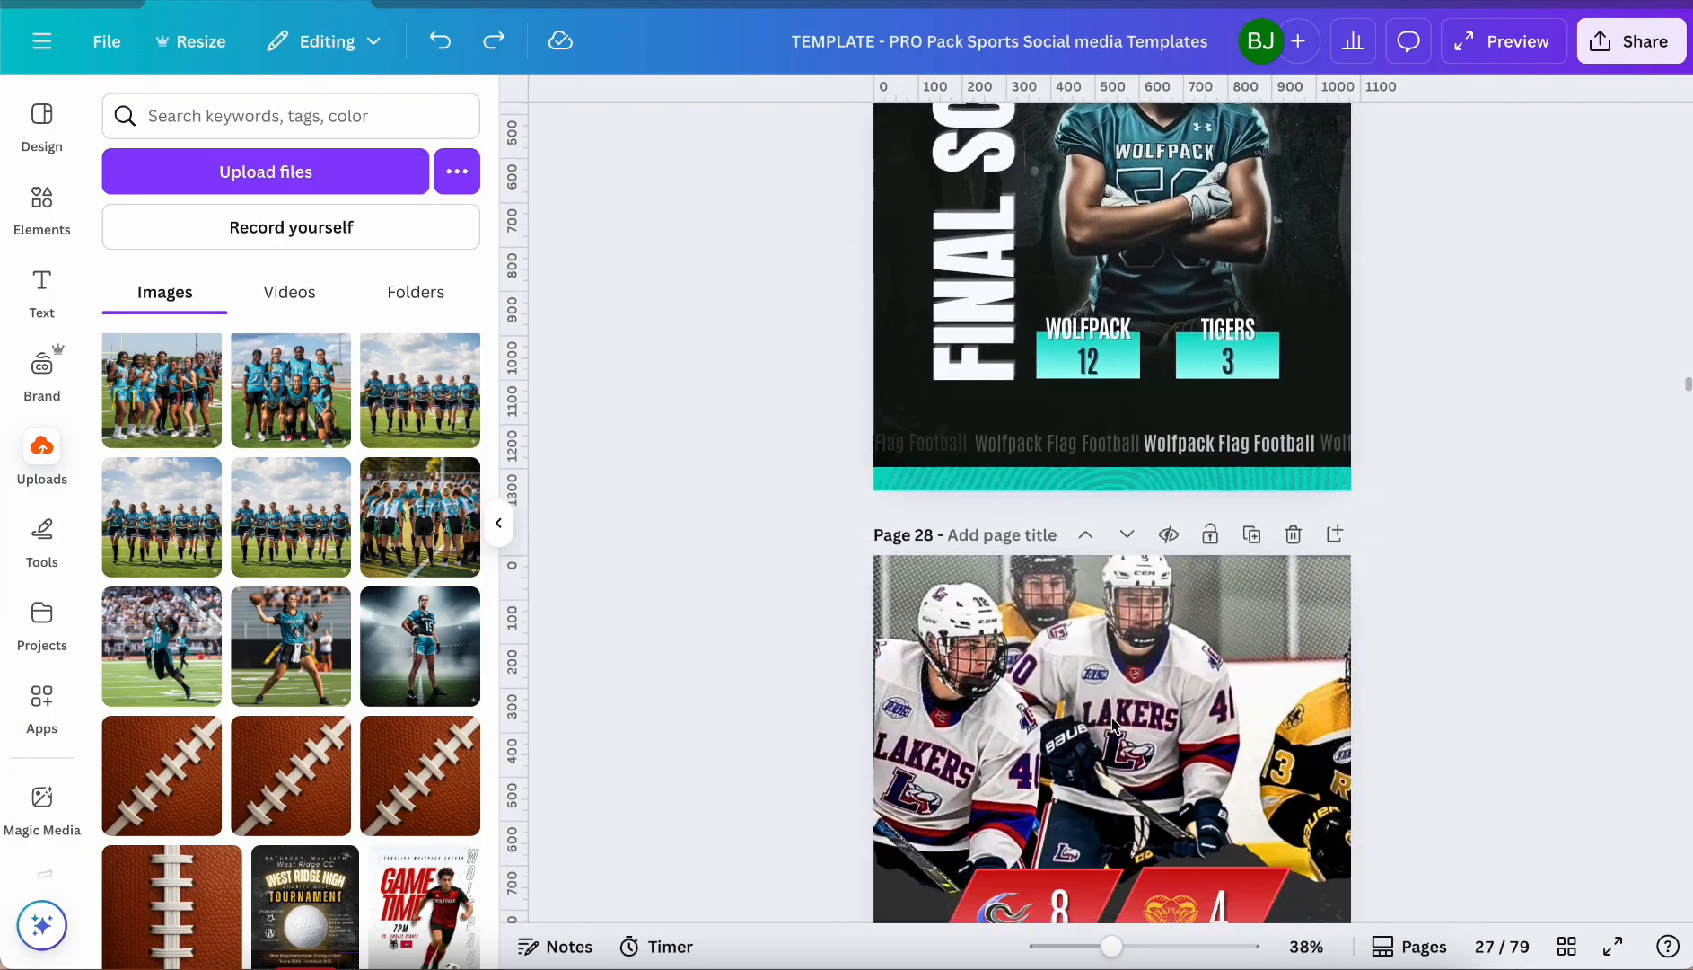
{"action": "scroll", "coordinate": [1111, 723], "scroll_direction": "down", "scroll_amount": 10}
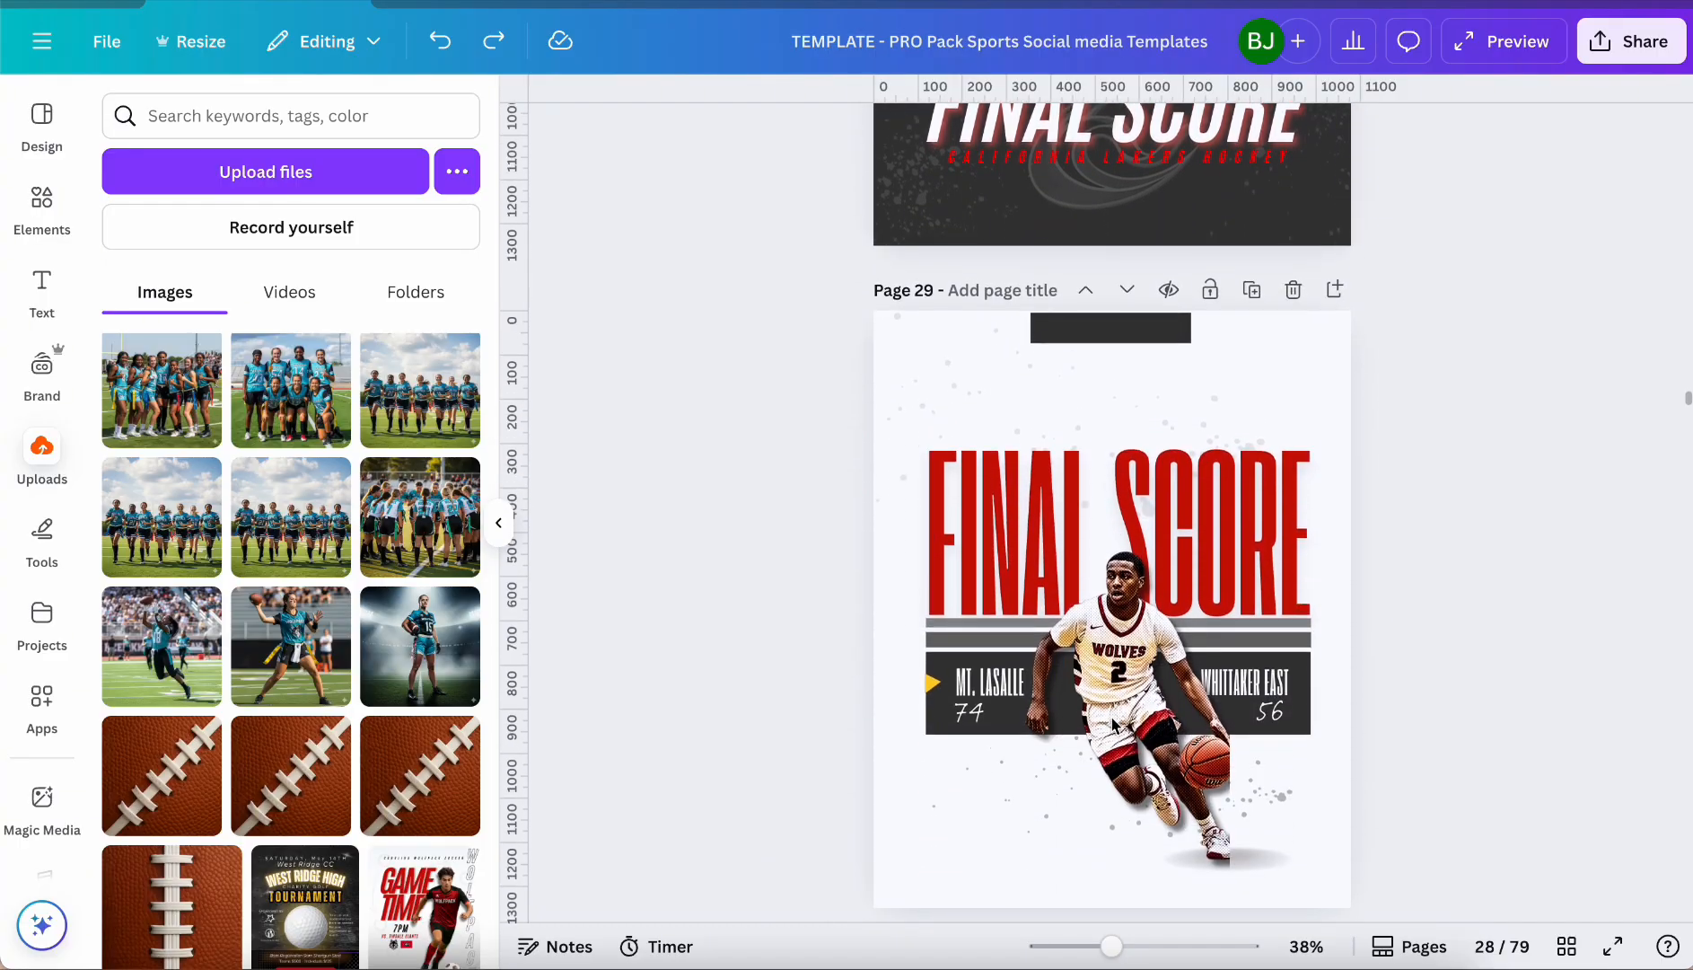
{"action": "scroll", "coordinate": [1113, 724], "scroll_direction": "down", "scroll_amount": 10}
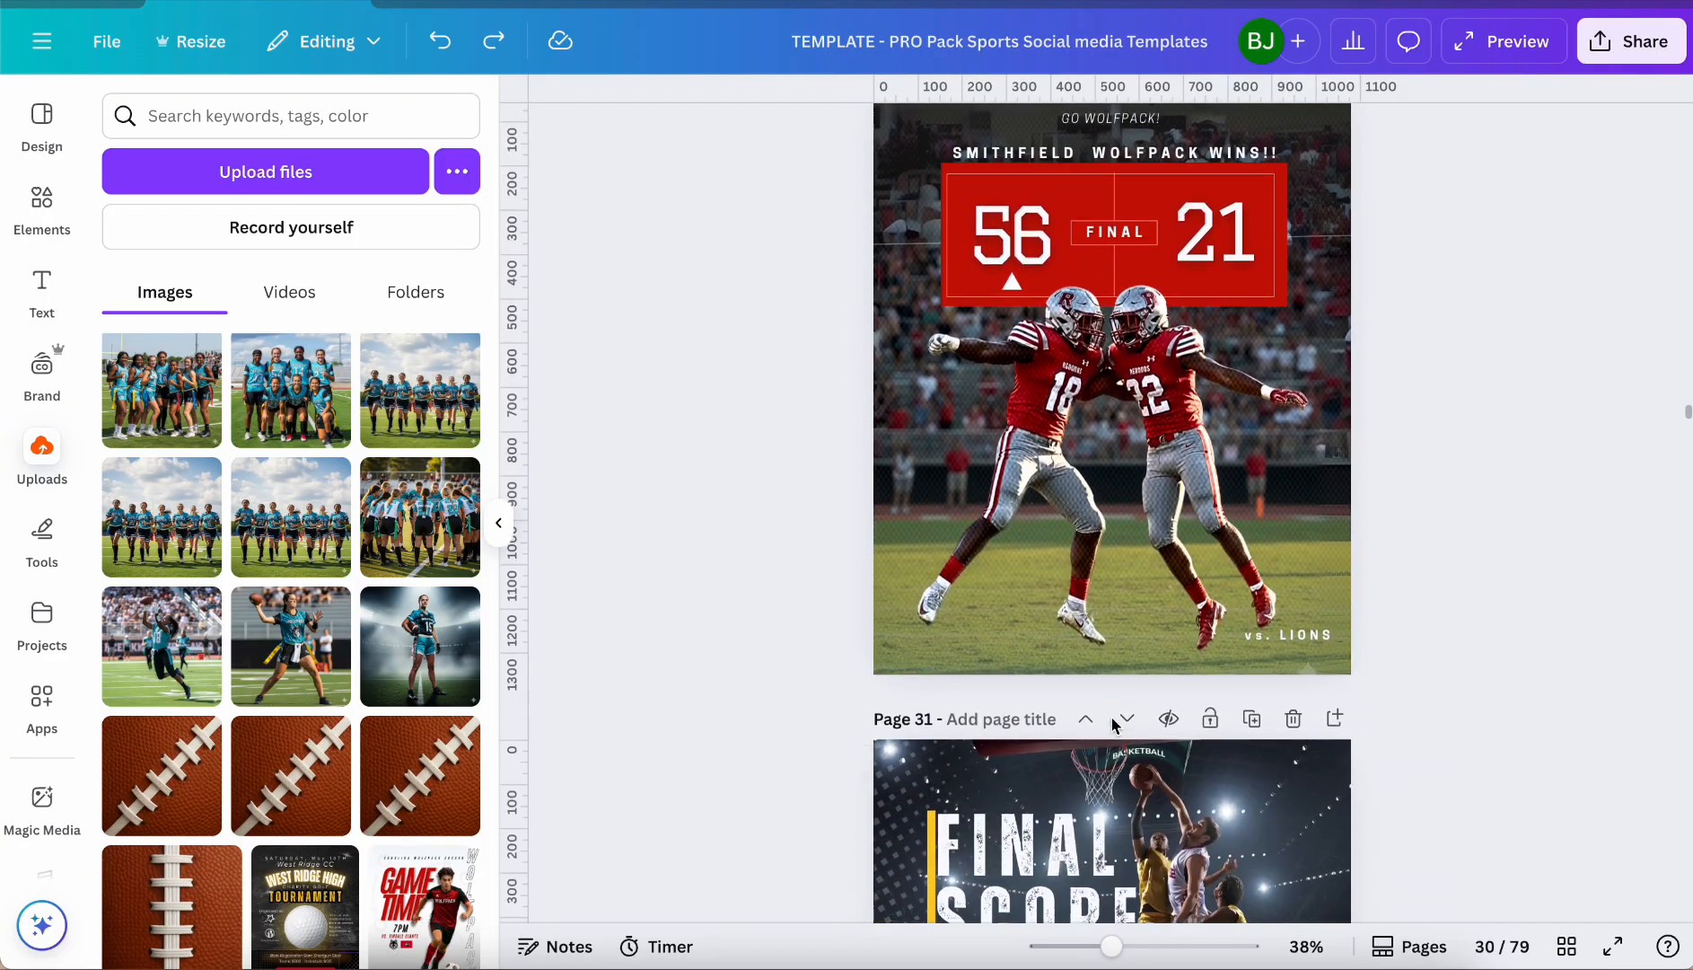
{"action": "scroll", "coordinate": [1113, 724], "scroll_direction": "down", "scroll_amount": 10}
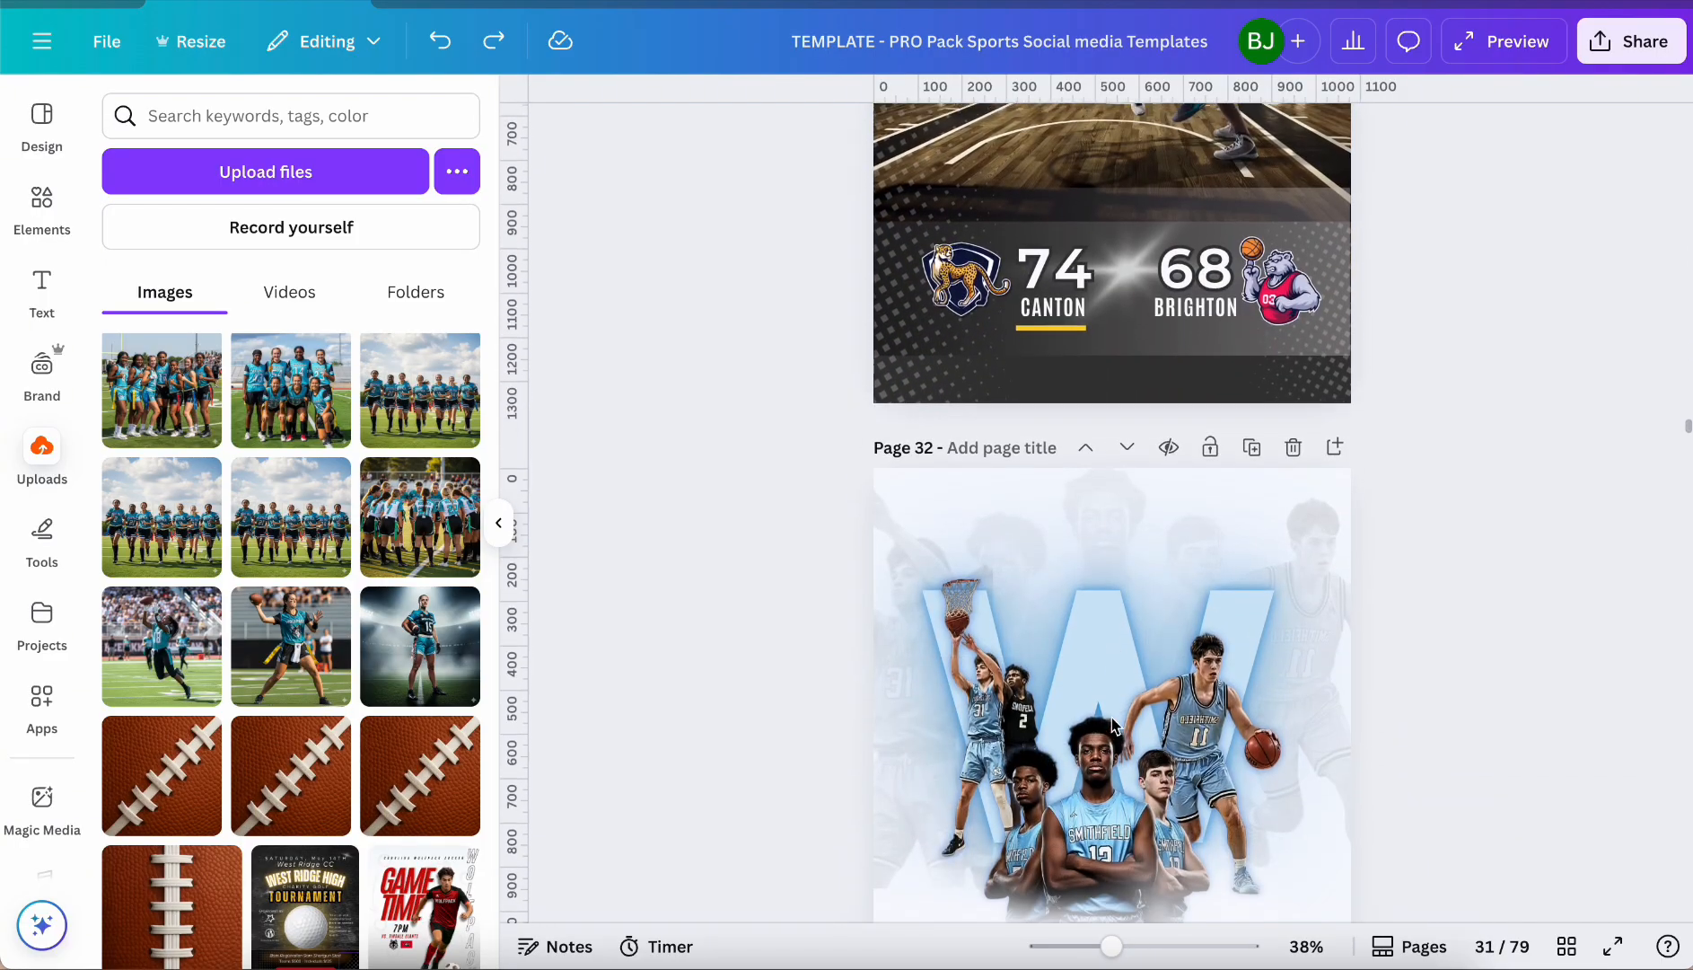
{"action": "scroll", "coordinate": [1114, 724], "scroll_direction": "down", "scroll_amount": 10}
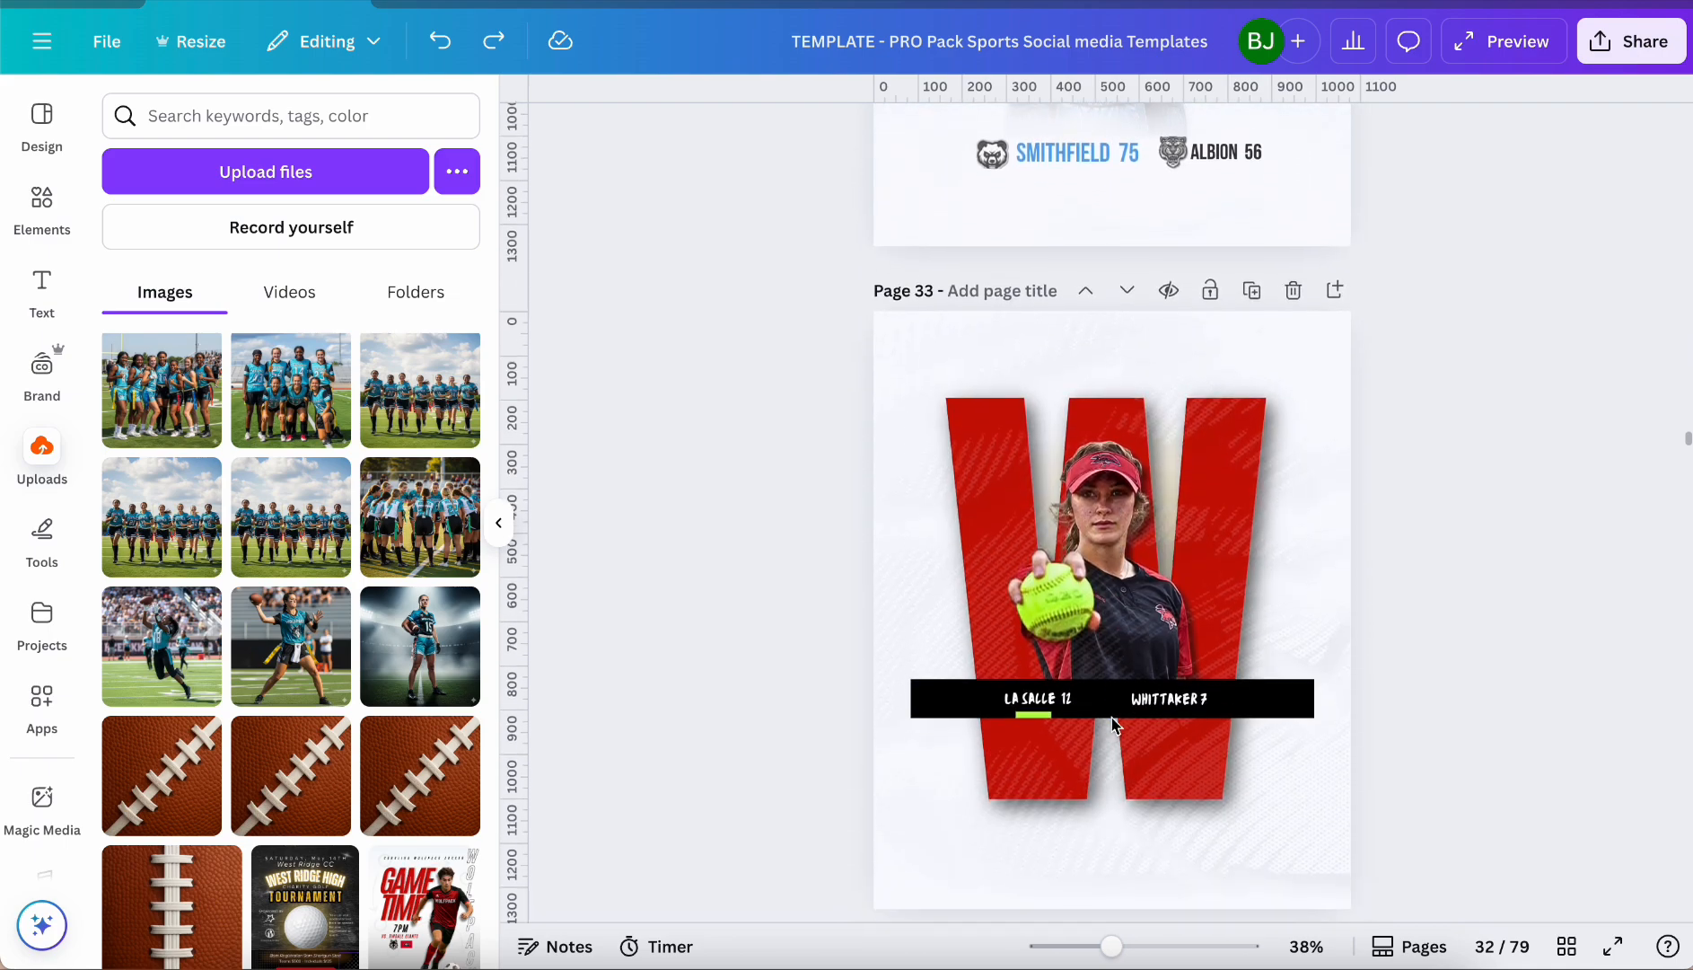
{"action": "scroll", "coordinate": [1113, 723], "scroll_direction": "down", "scroll_amount": 10}
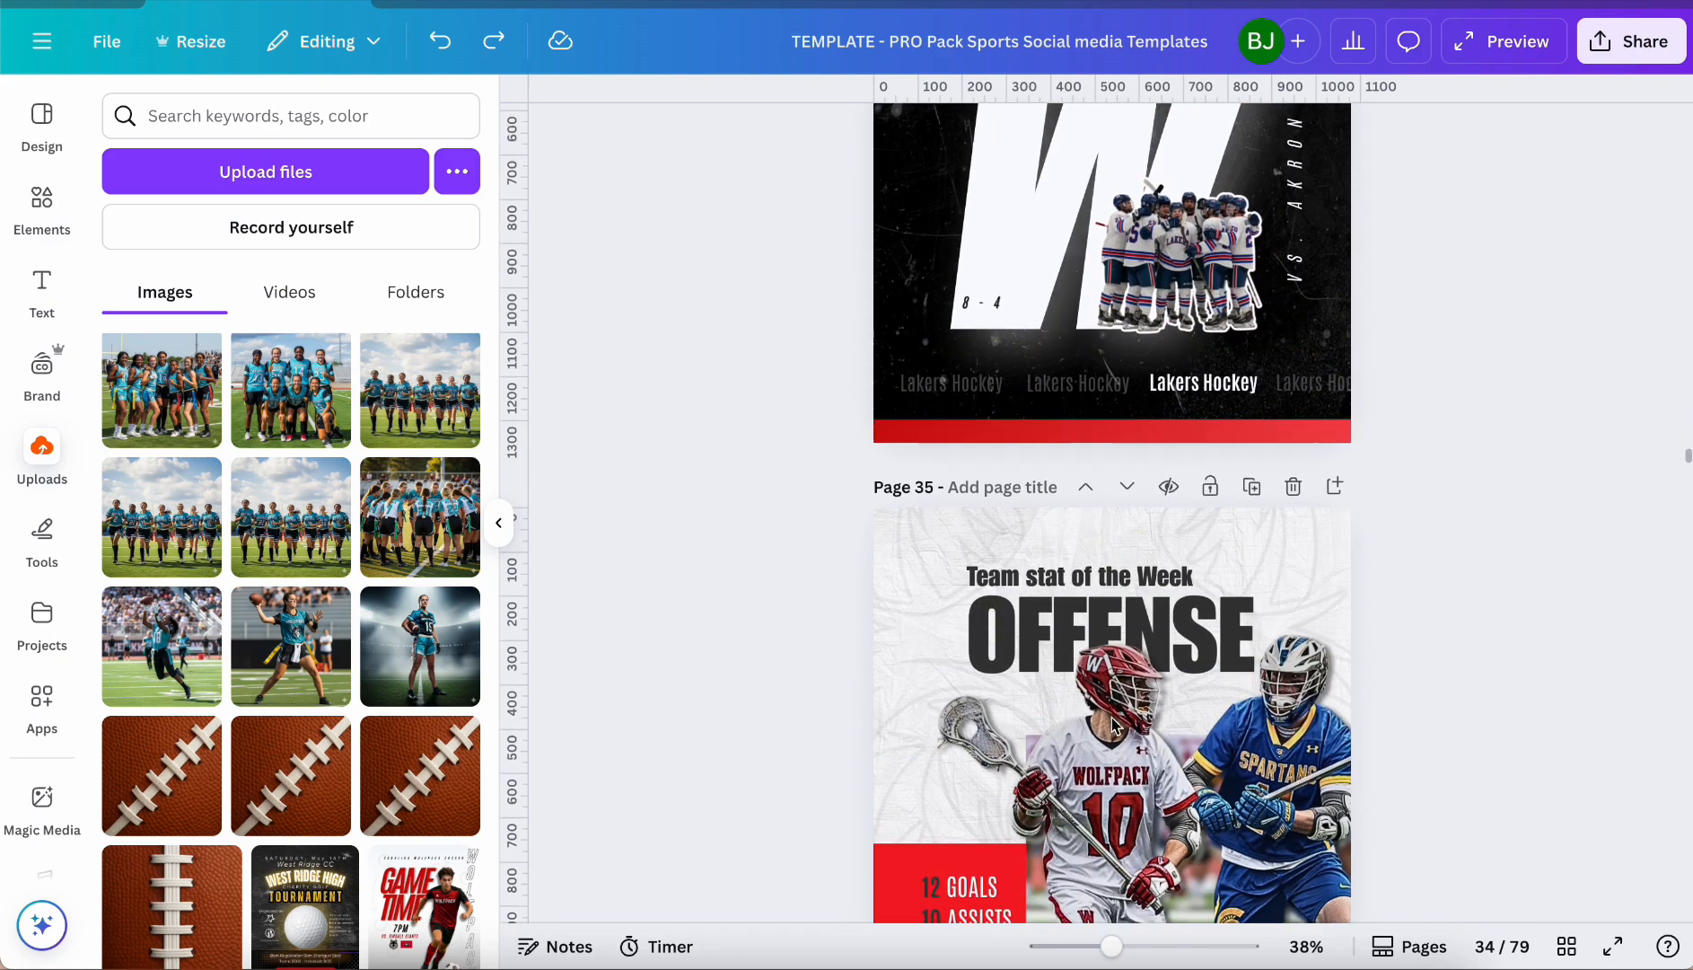
Review the player spotlight, senior, MVP and player of the week or month templates on pages 36 to 54
{"action": "scroll", "coordinate": [1113, 723], "scroll_direction": "down", "scroll_amount": 10}
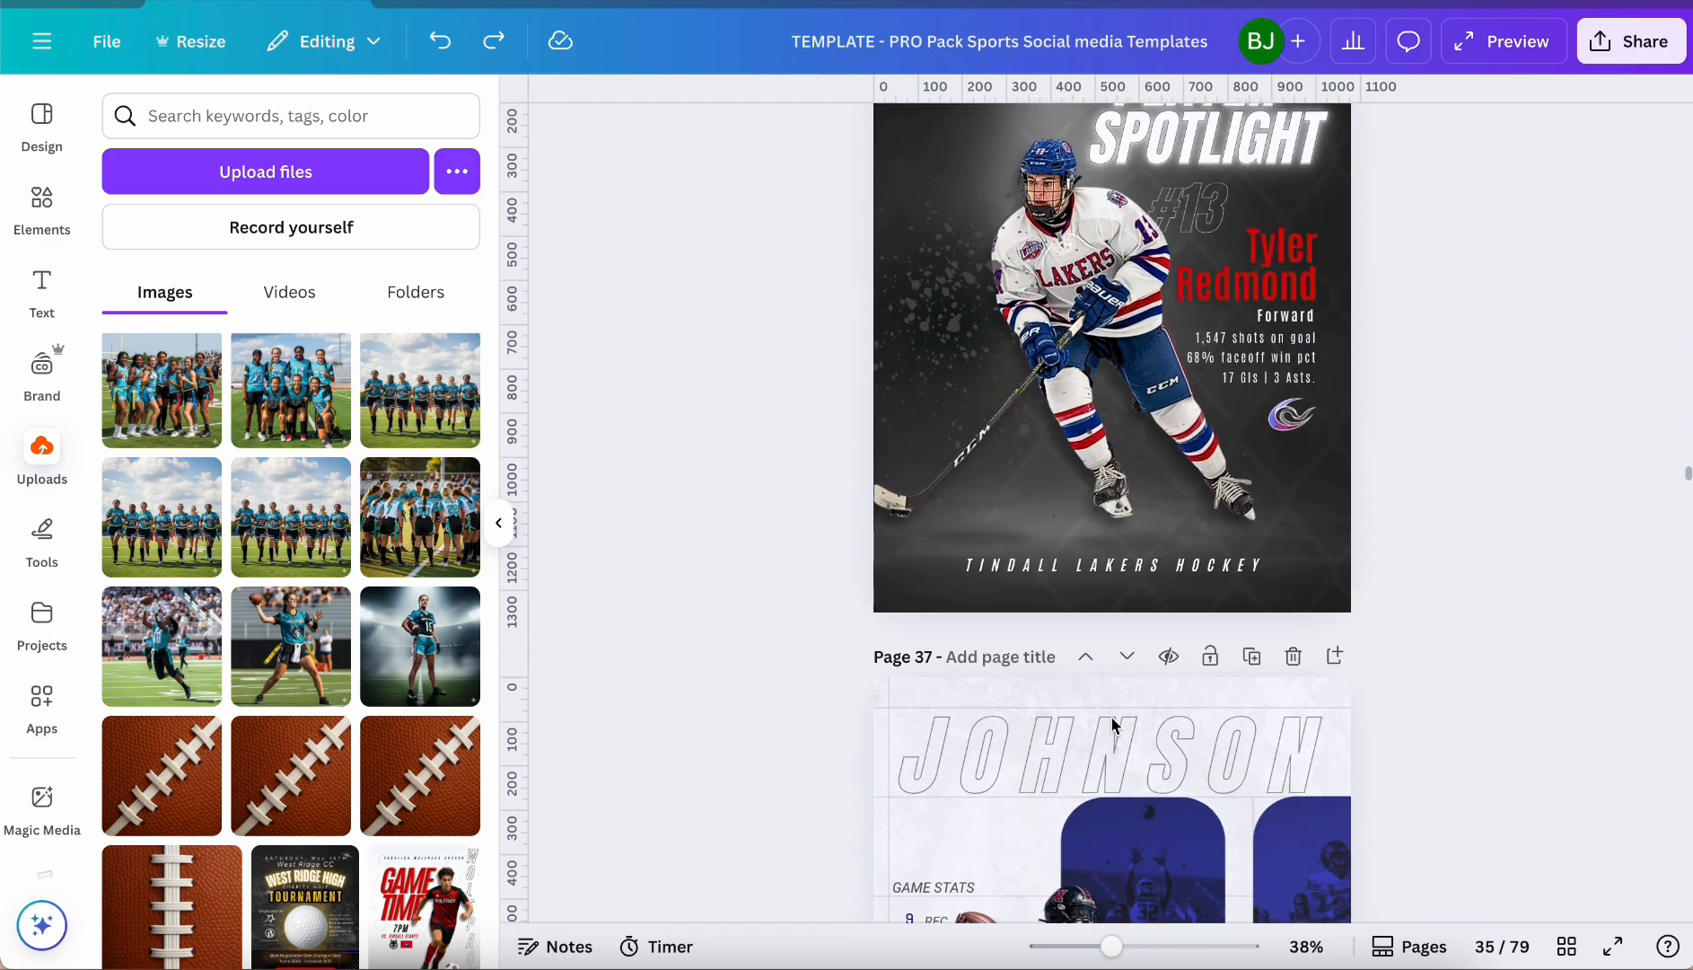
{"action": "scroll", "coordinate": [1113, 723], "scroll_direction": "down", "scroll_amount": 10}
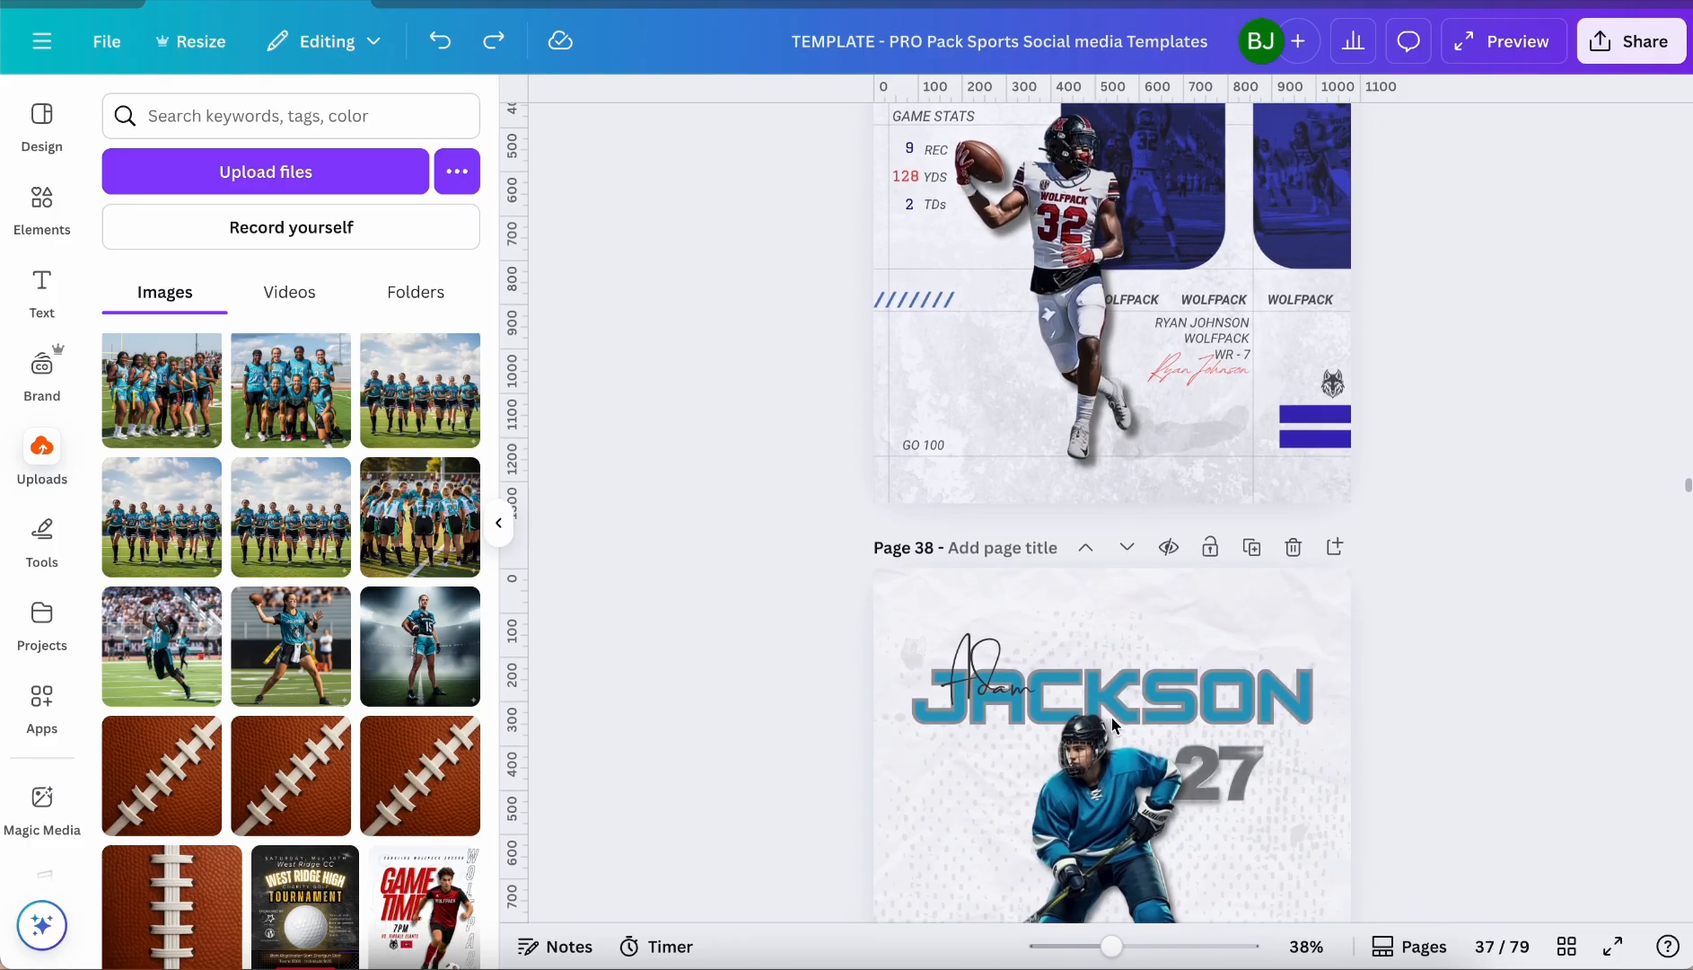
{"action": "scroll", "coordinate": [1113, 724], "scroll_direction": "down", "scroll_amount": 10}
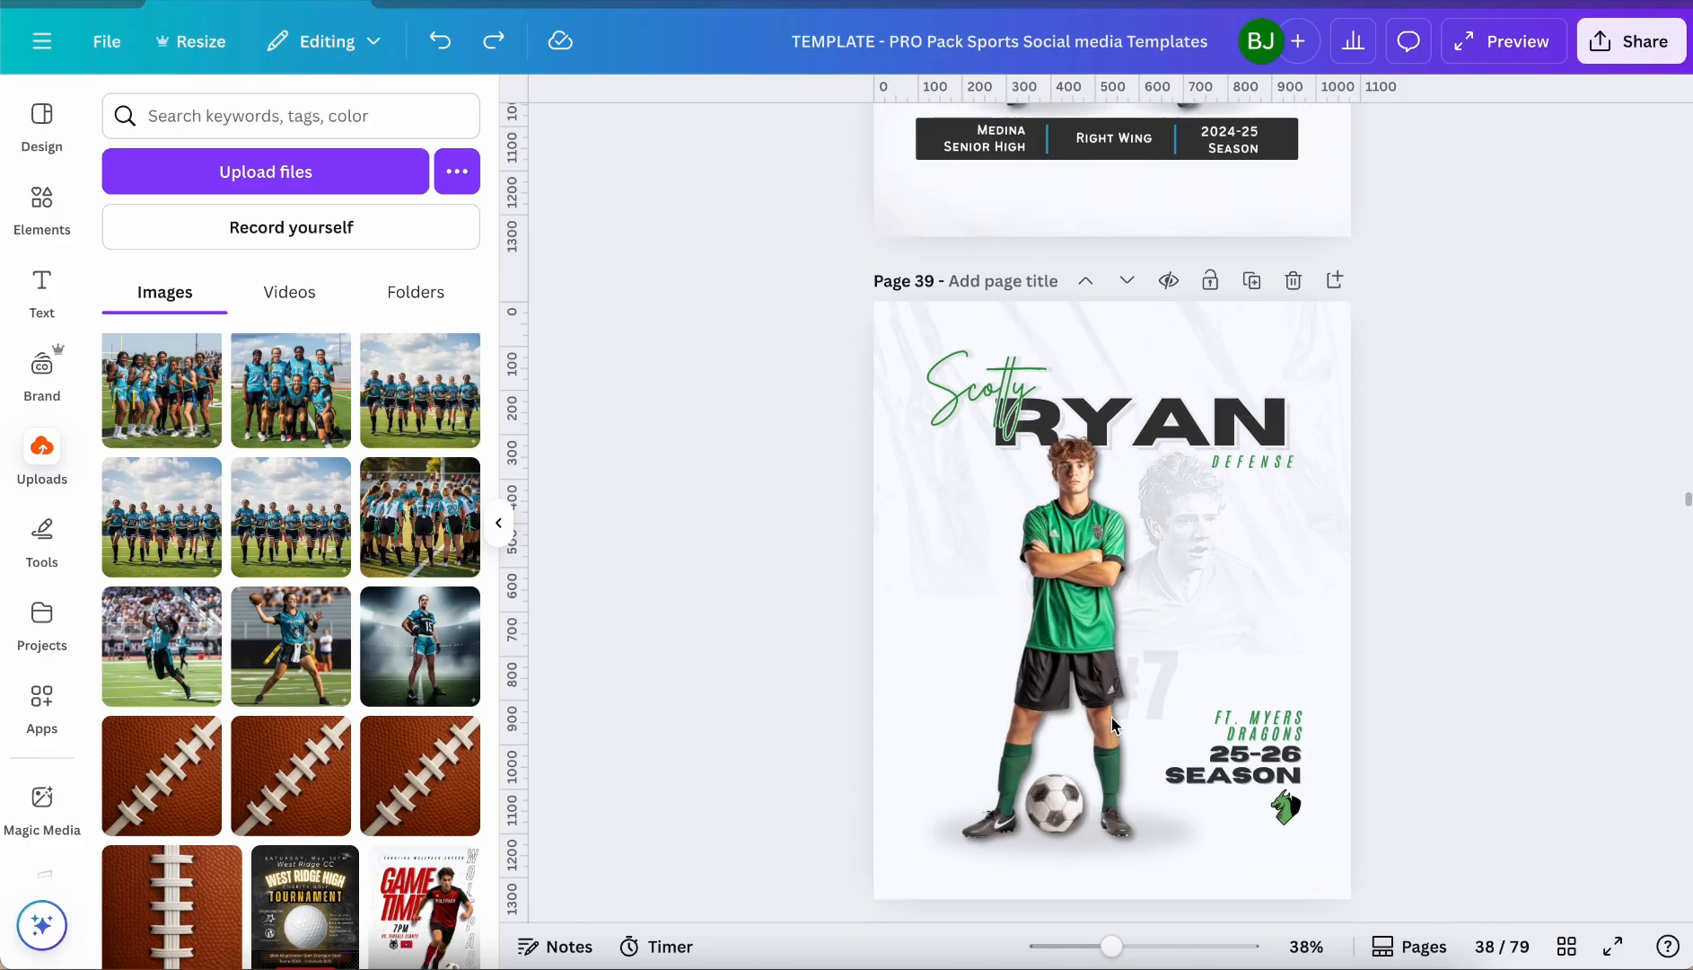
{"action": "scroll", "coordinate": [1113, 724], "scroll_direction": "down", "scroll_amount": 10}
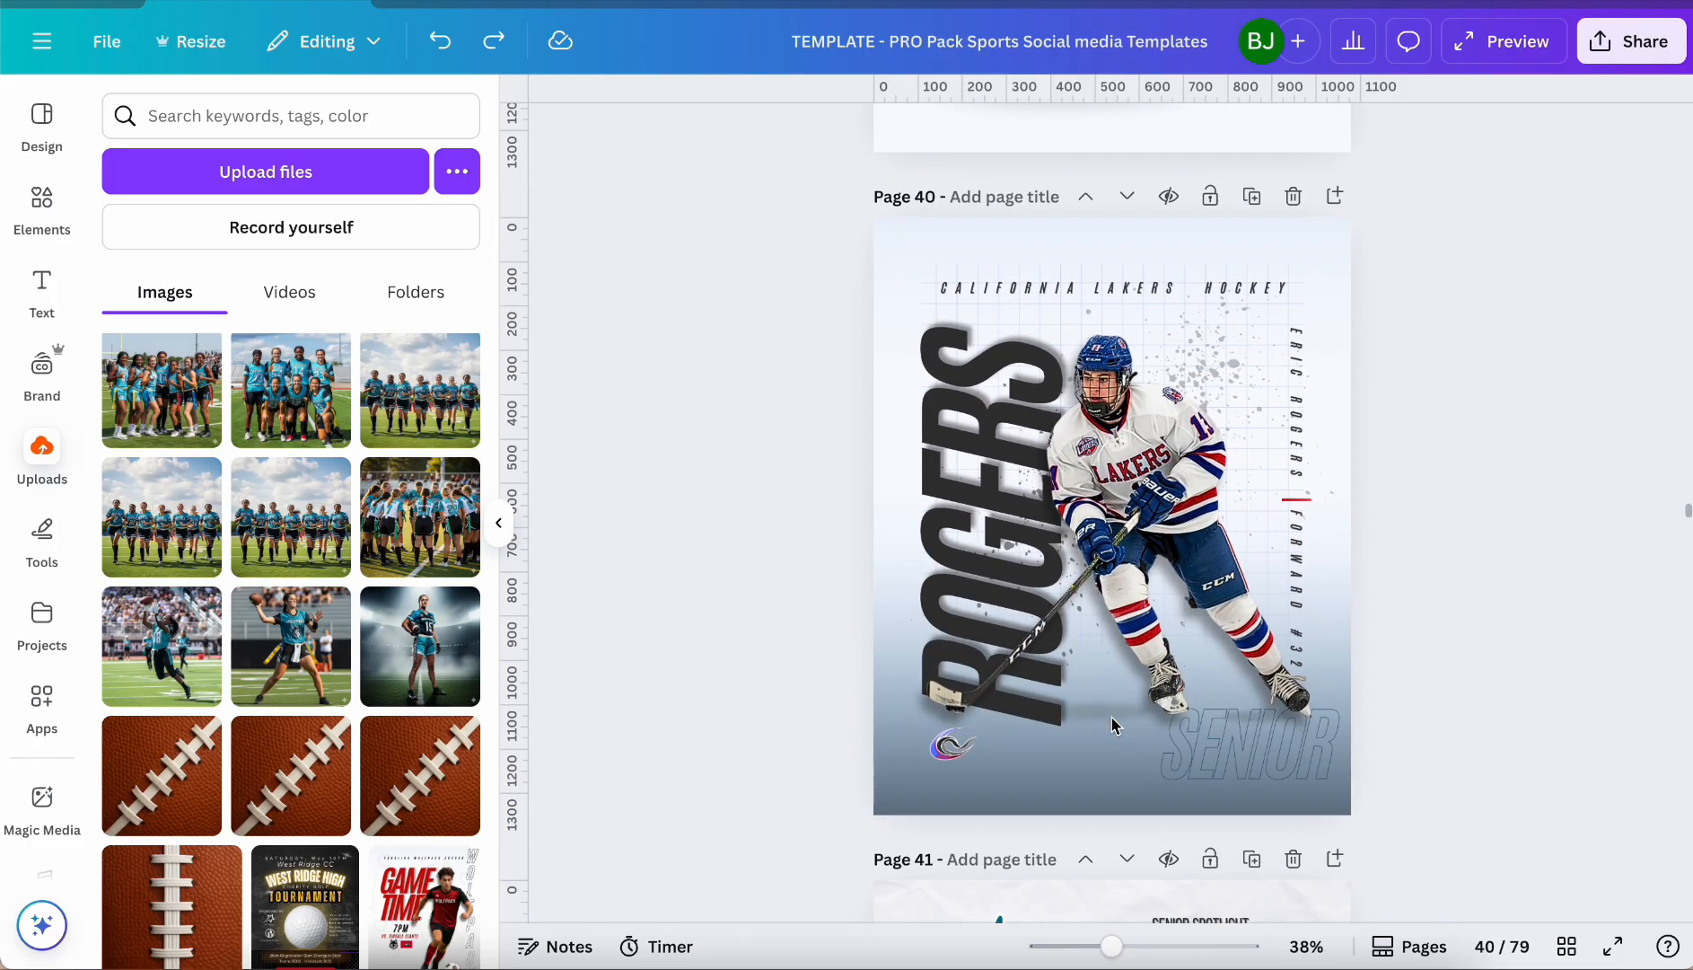
{"action": "scroll", "coordinate": [1111, 724], "scroll_direction": "down", "scroll_amount": 10}
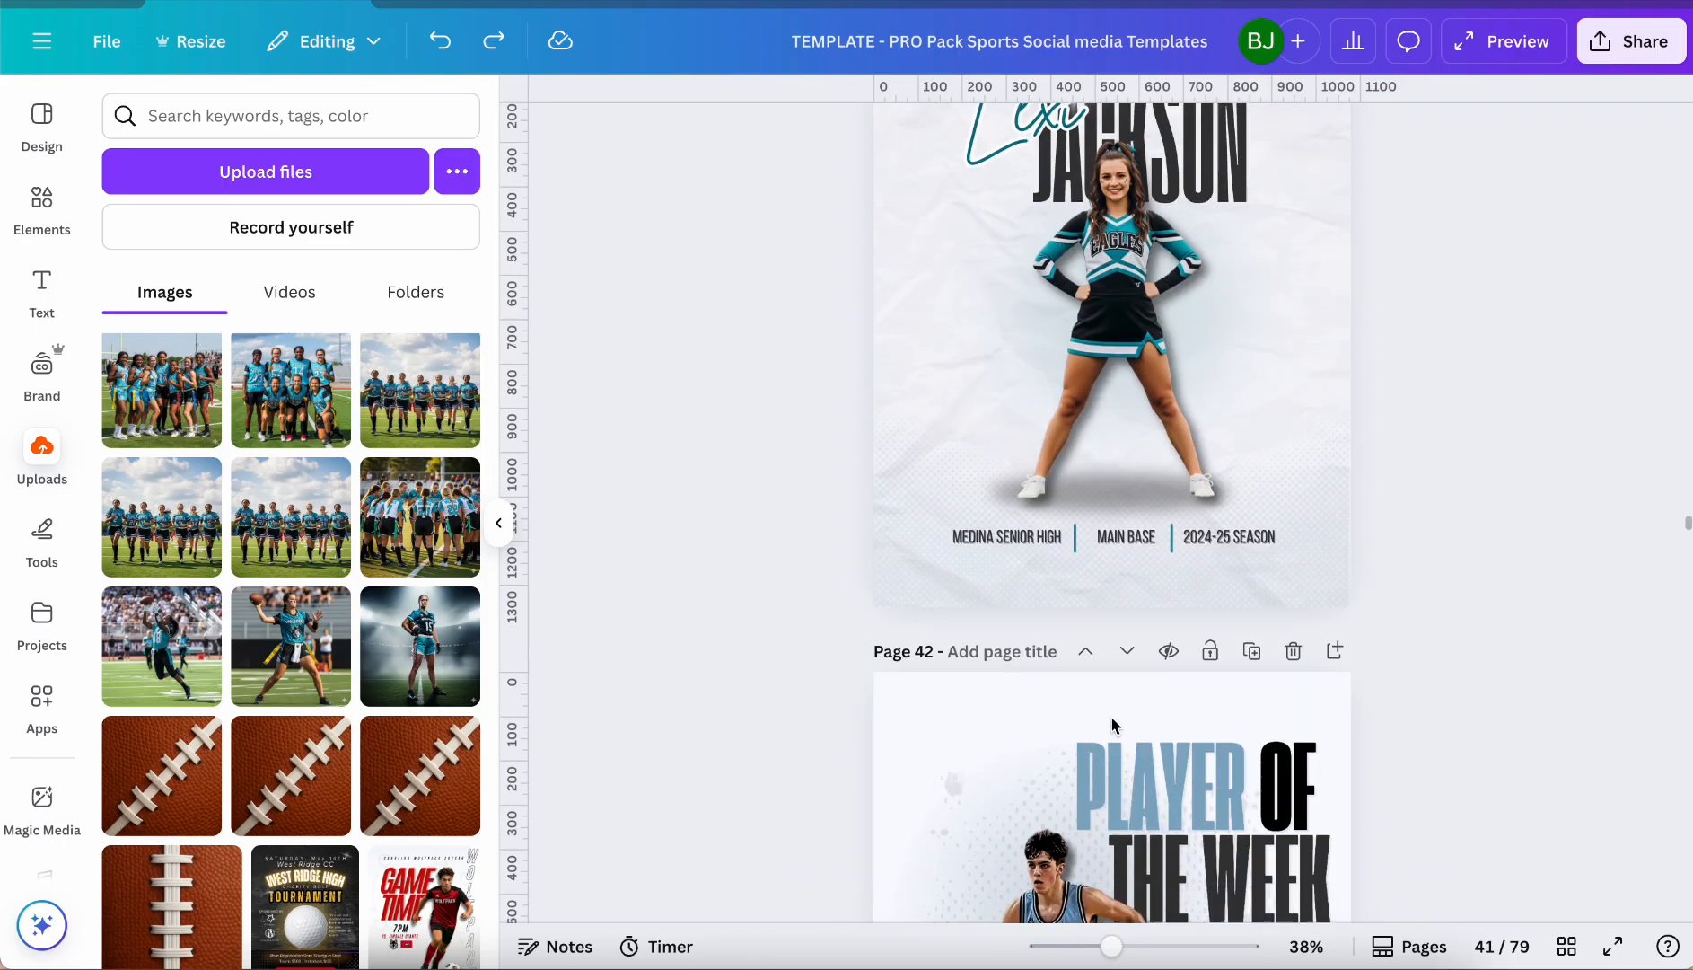
{"action": "scroll", "coordinate": [1113, 723], "scroll_direction": "down", "scroll_amount": 10}
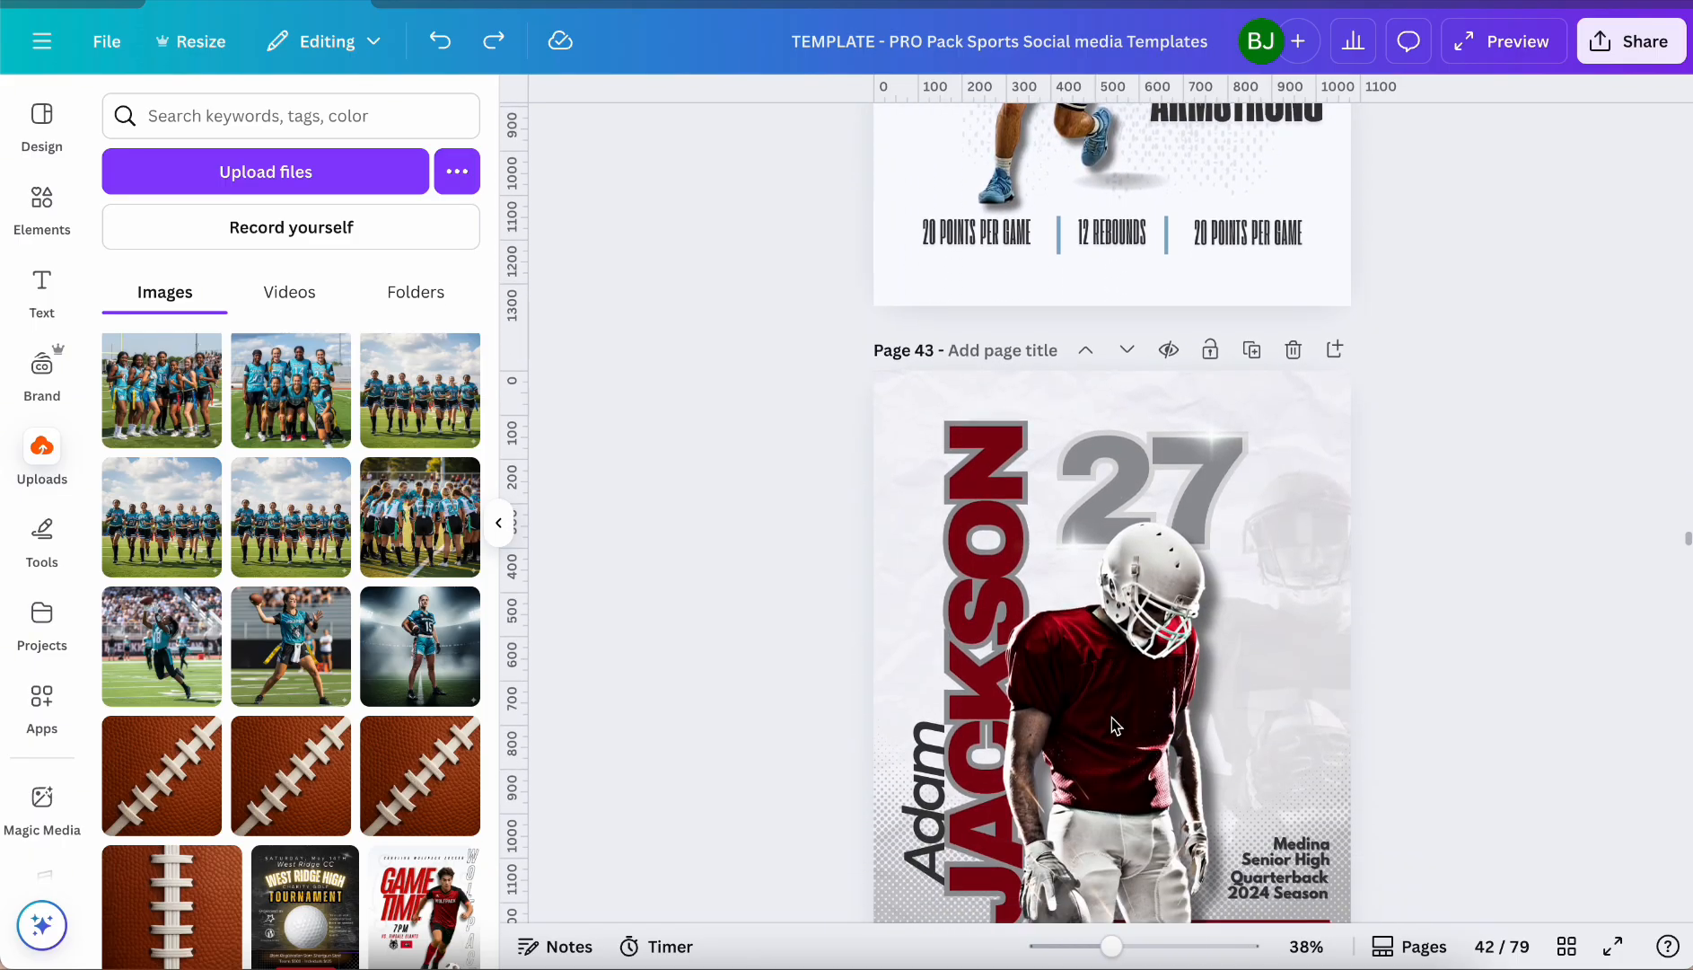
{"action": "scroll", "coordinate": [1113, 724], "scroll_direction": "down", "scroll_amount": 10}
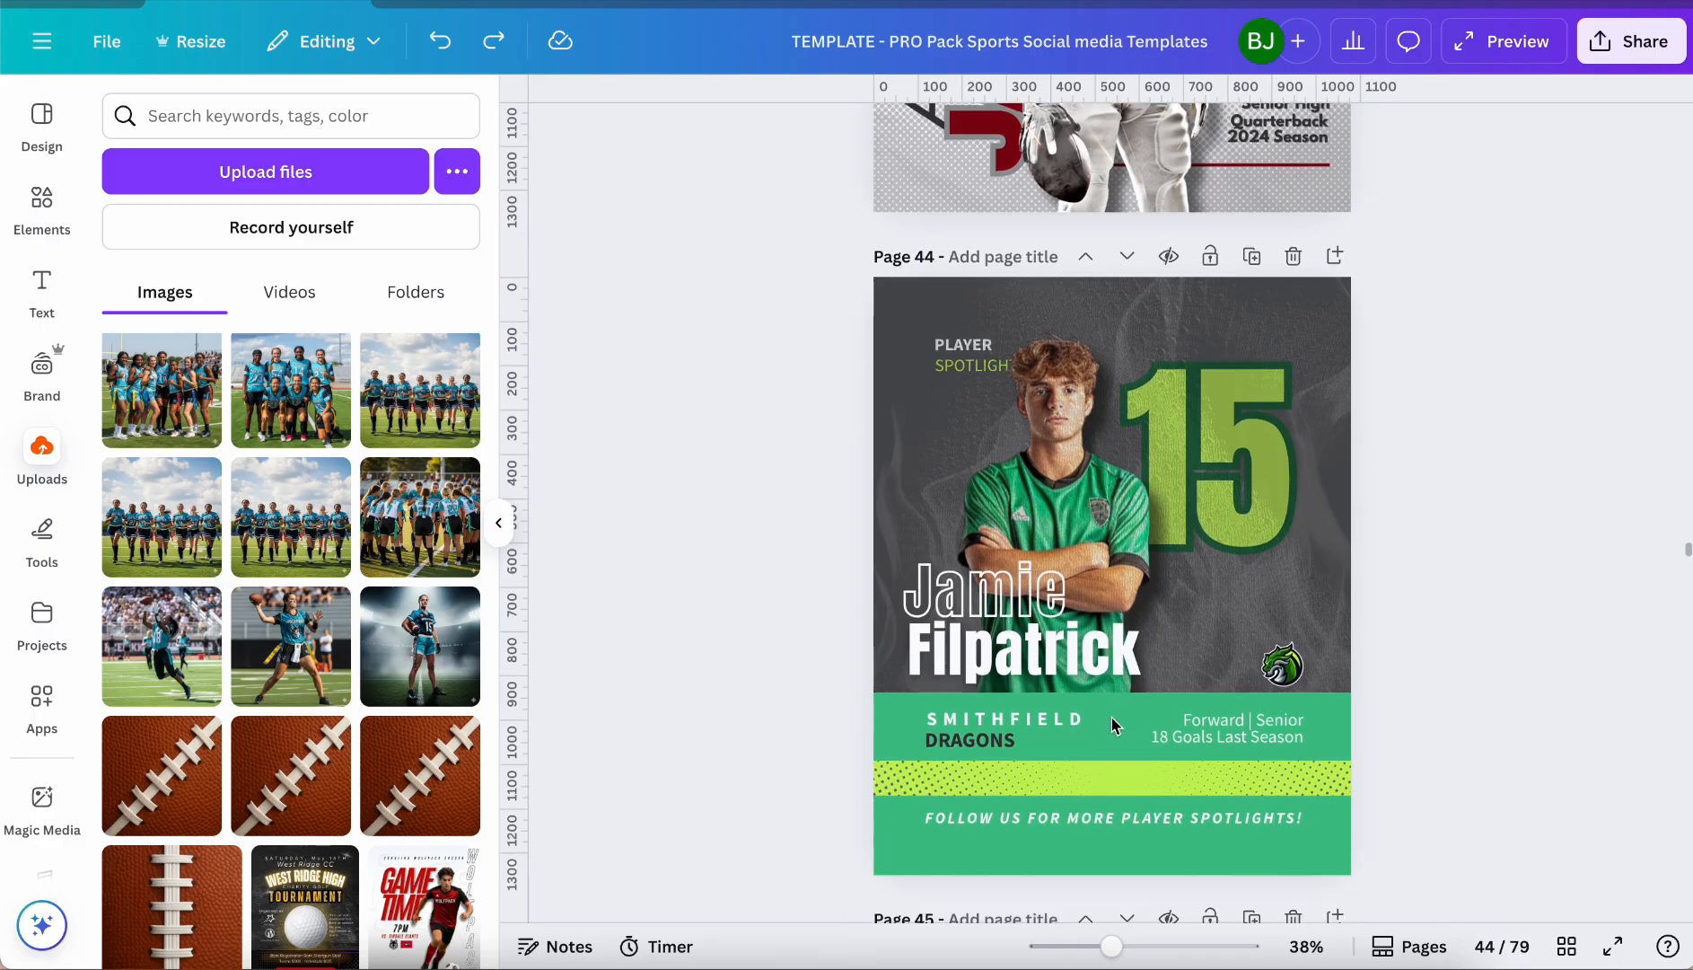
{"action": "scroll", "coordinate": [1113, 724], "scroll_direction": "down", "scroll_amount": 10}
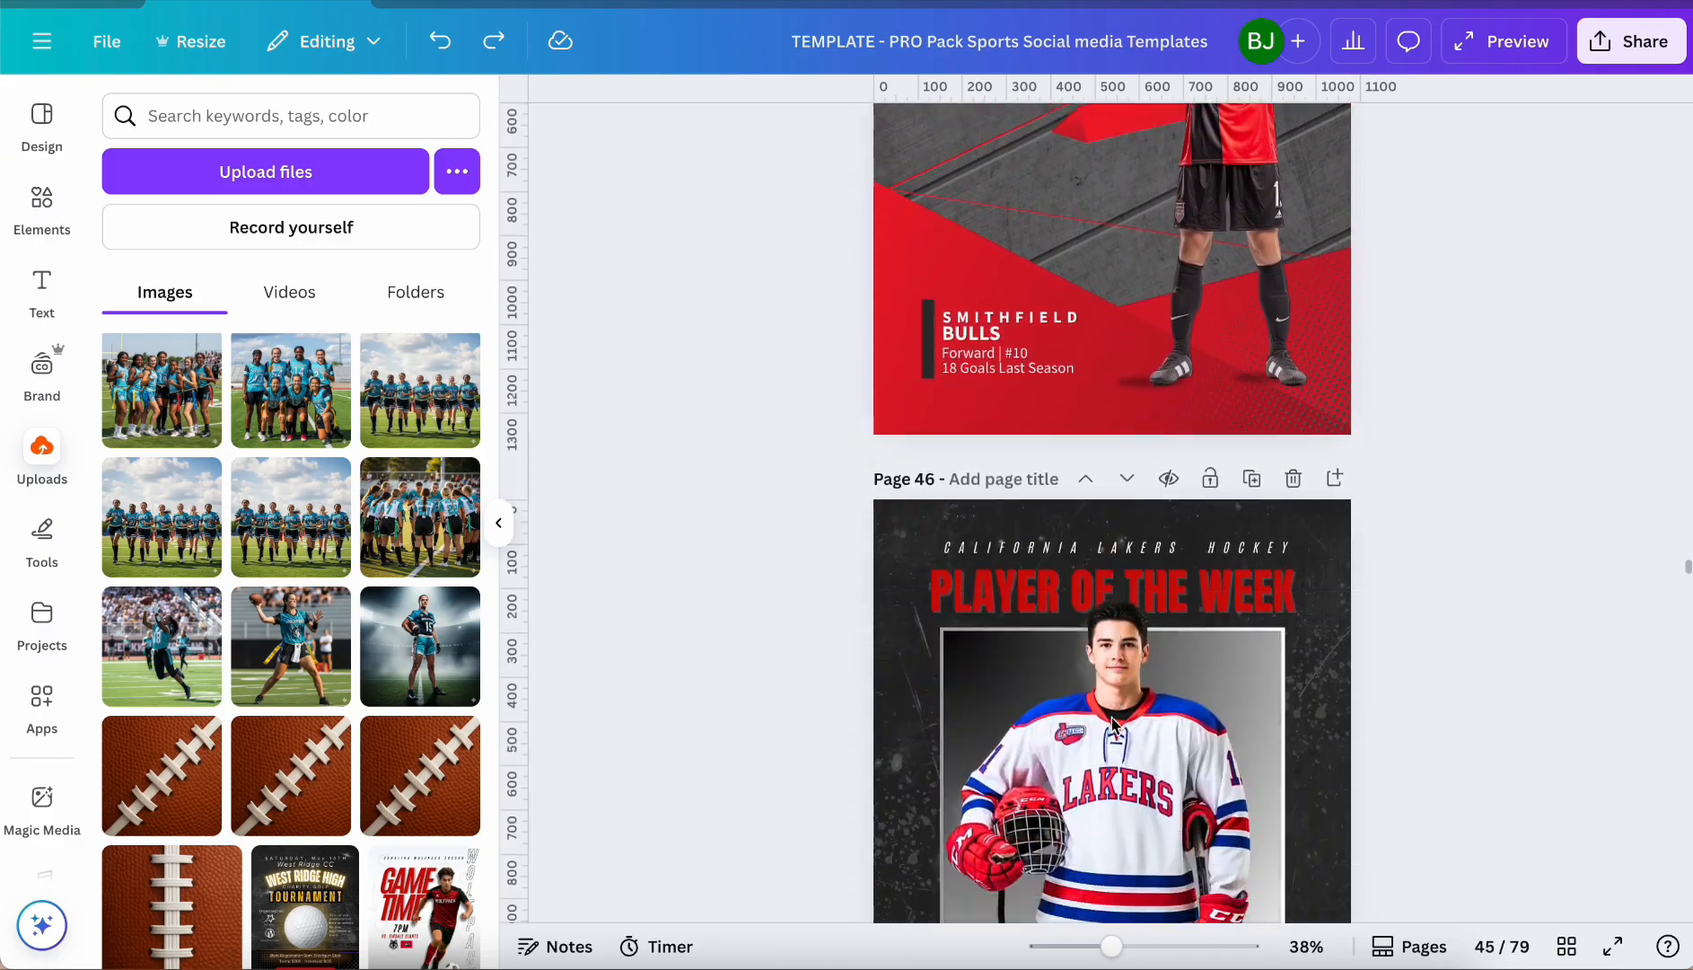
{"action": "scroll", "coordinate": [1113, 725], "scroll_direction": "down", "scroll_amount": 10}
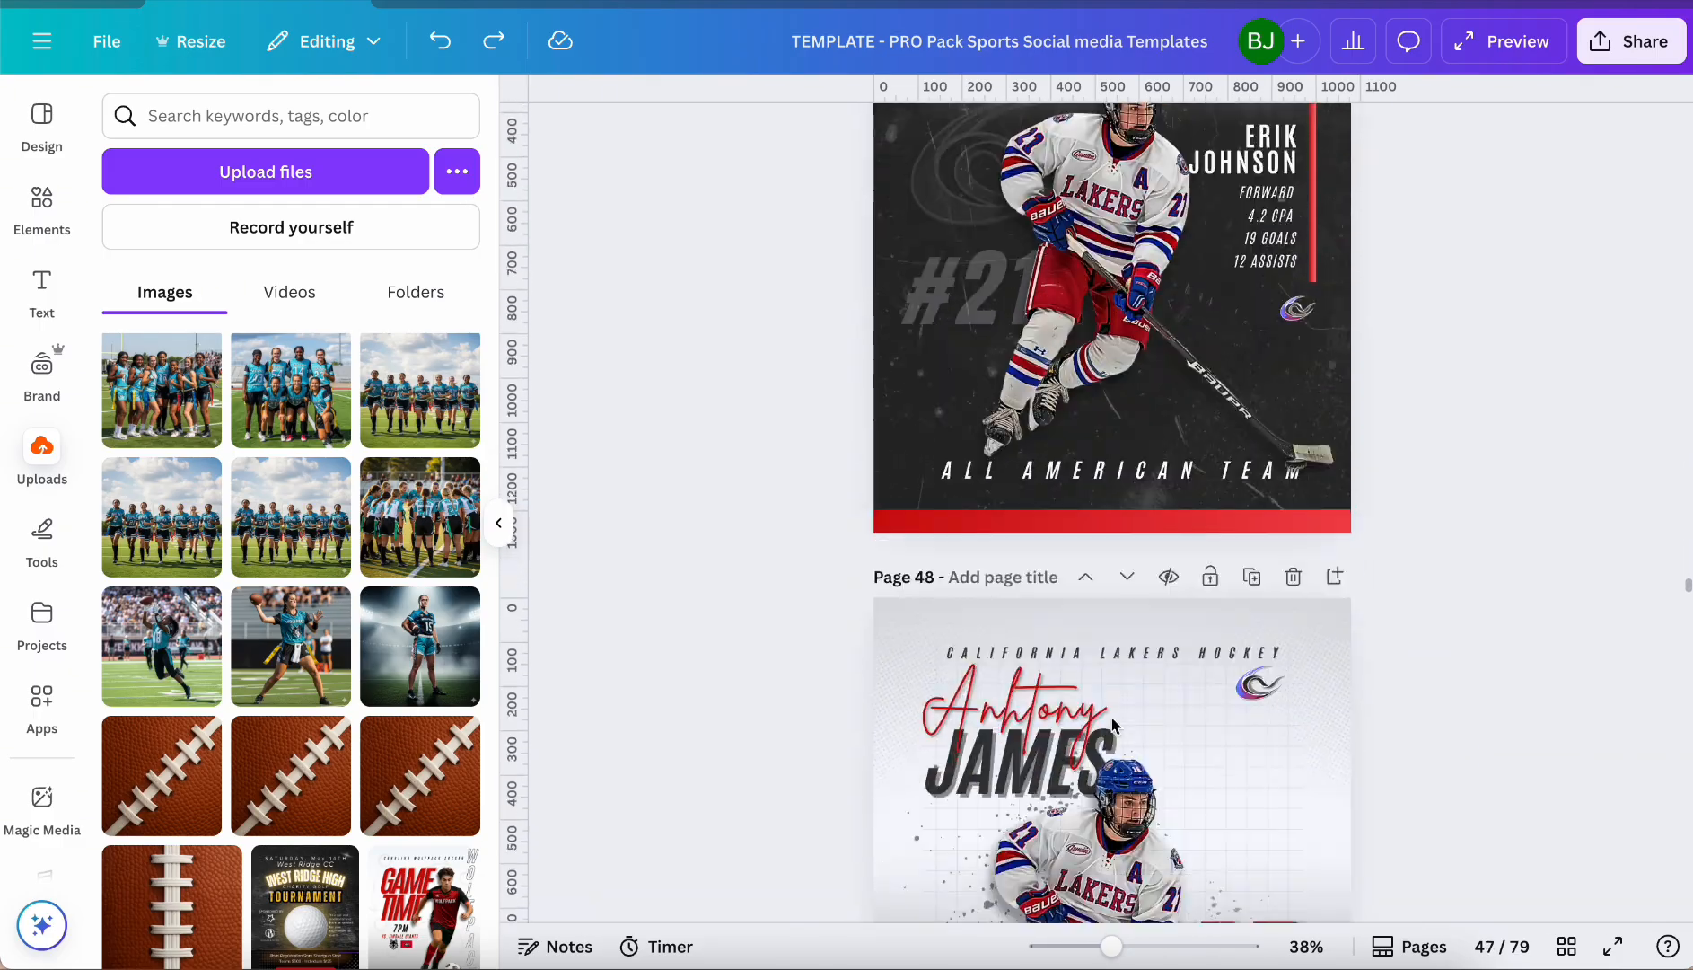
{"action": "scroll", "coordinate": [1111, 724], "scroll_direction": "down", "scroll_amount": 10}
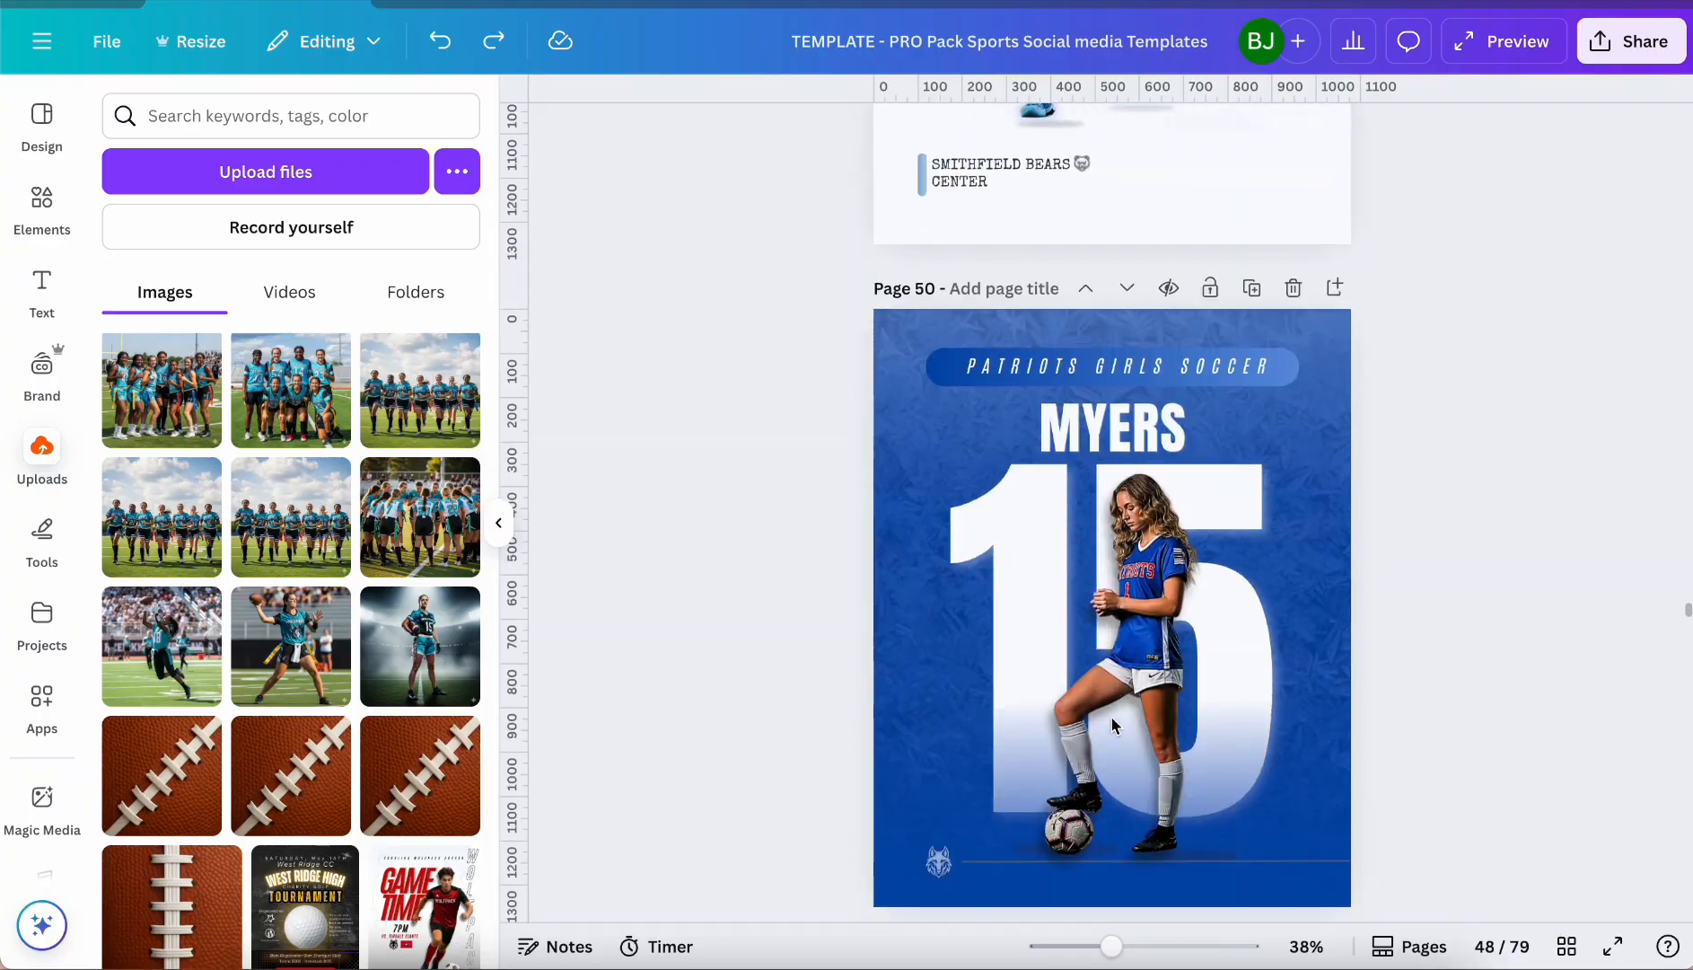
{"action": "scroll", "coordinate": [1113, 725], "scroll_direction": "down", "scroll_amount": 10}
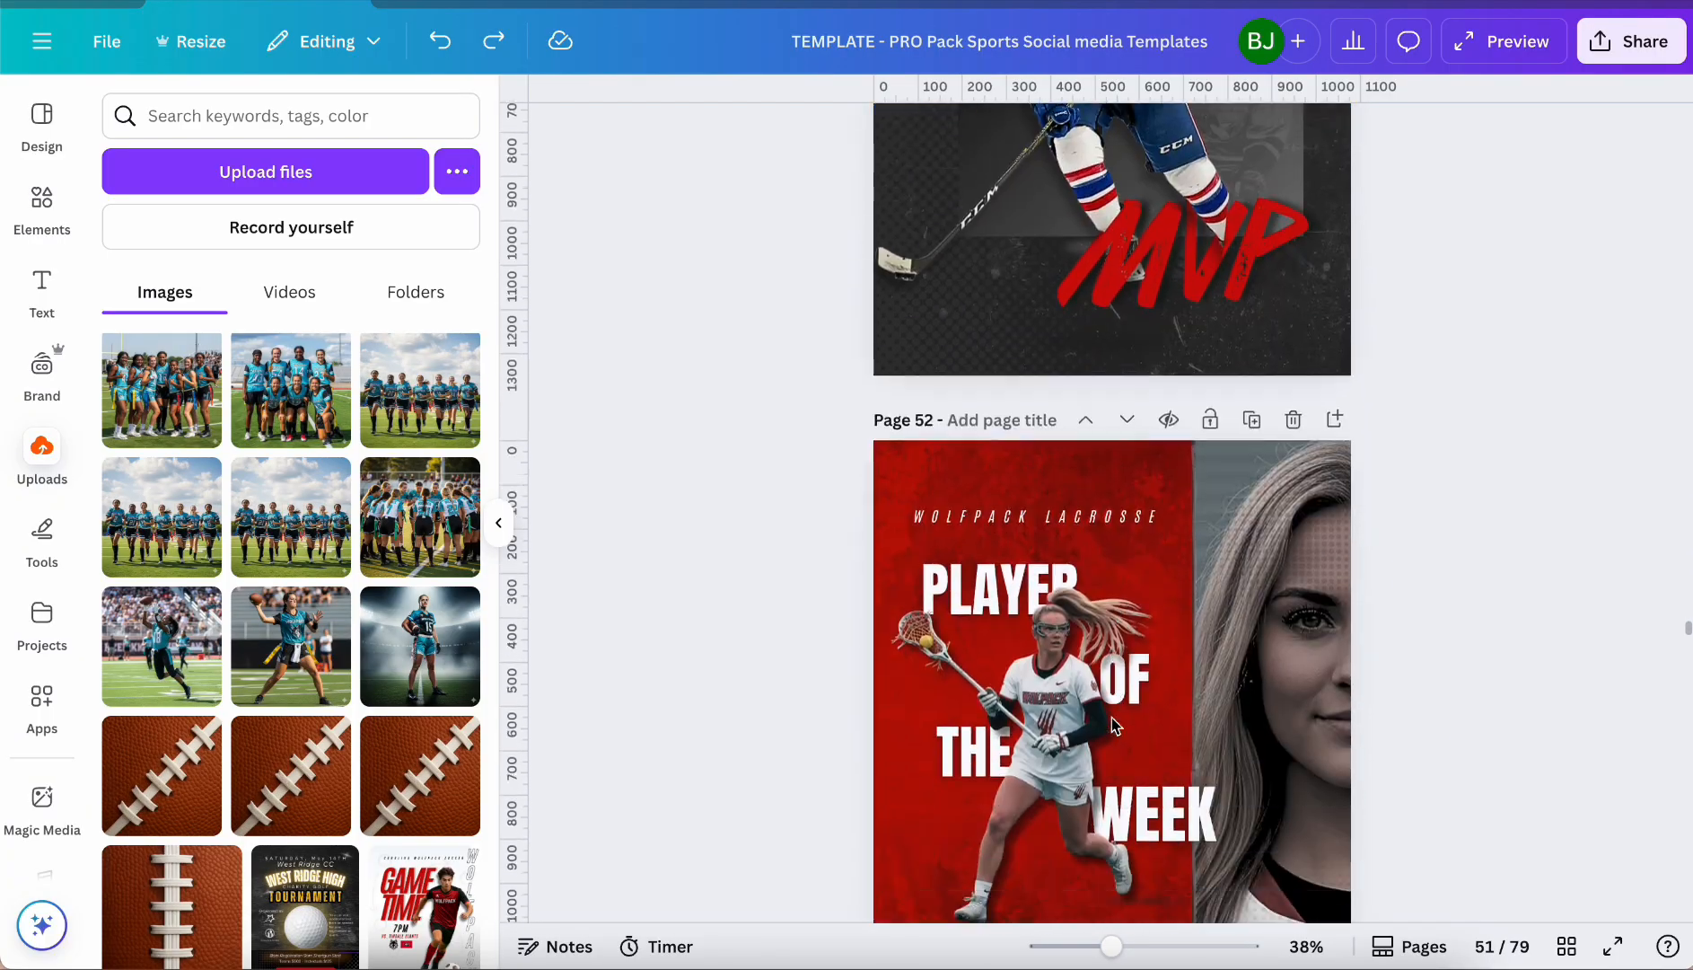
{"action": "scroll", "coordinate": [1113, 725], "scroll_direction": "down", "scroll_amount": 10}
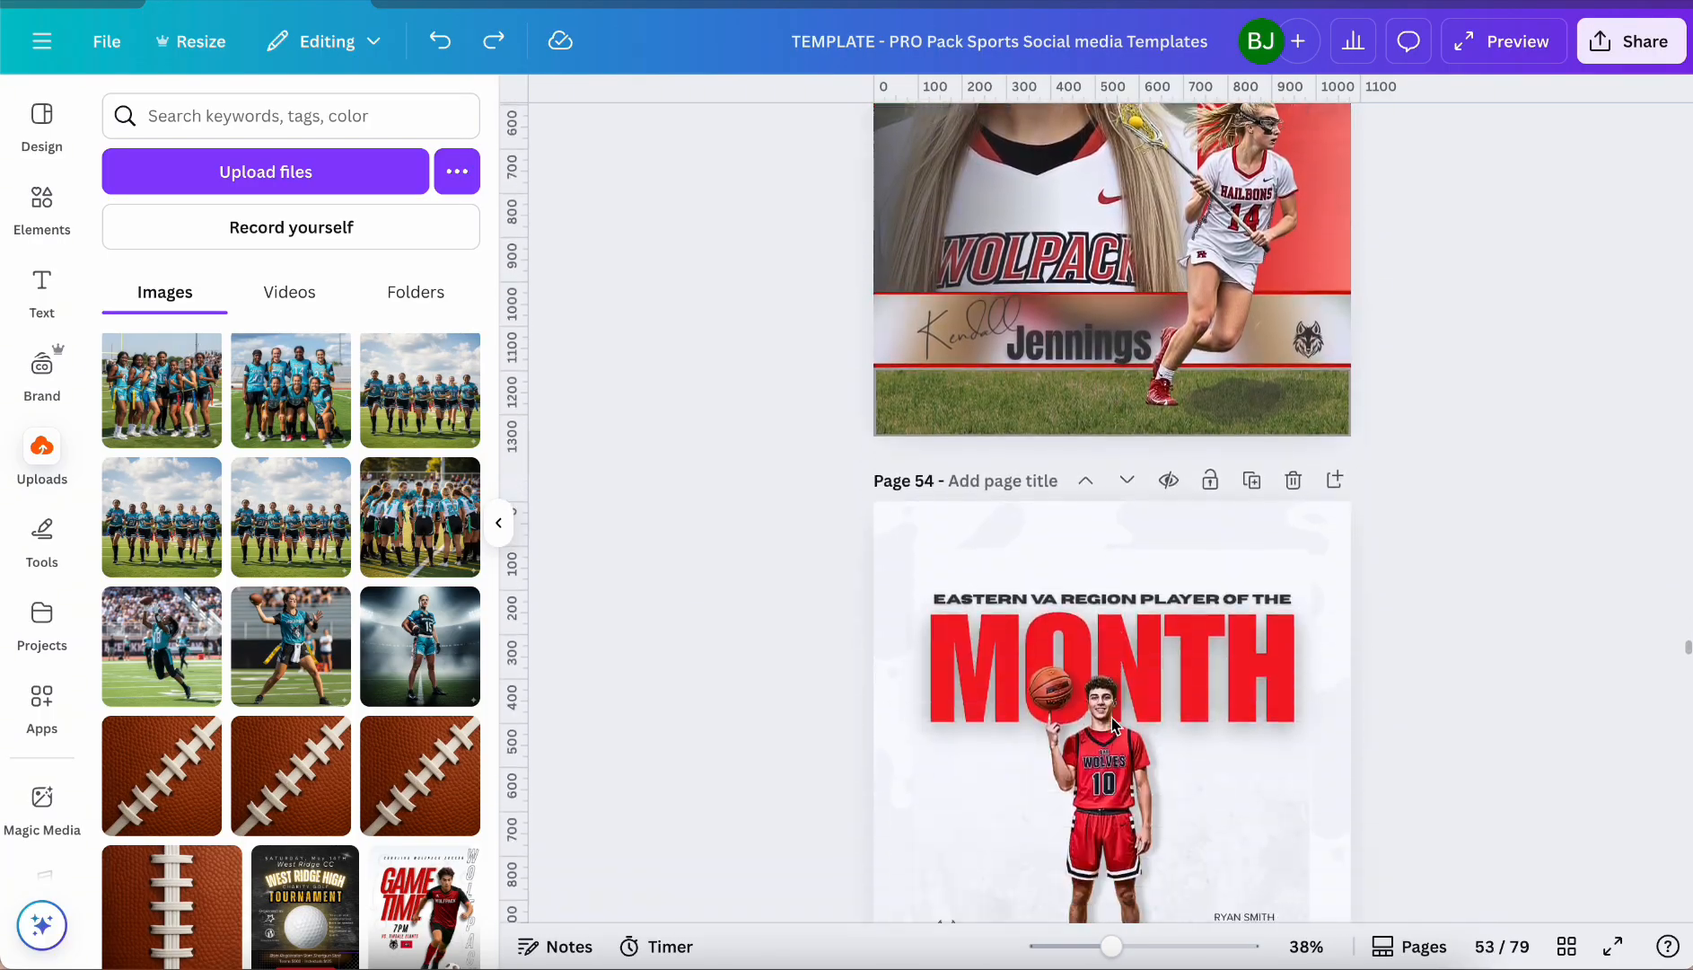
Review the college commitment, birthday, event and football tryouts templates on pages 55 to 64
{"action": "scroll", "coordinate": [1113, 726], "scroll_direction": "down", "scroll_amount": 10}
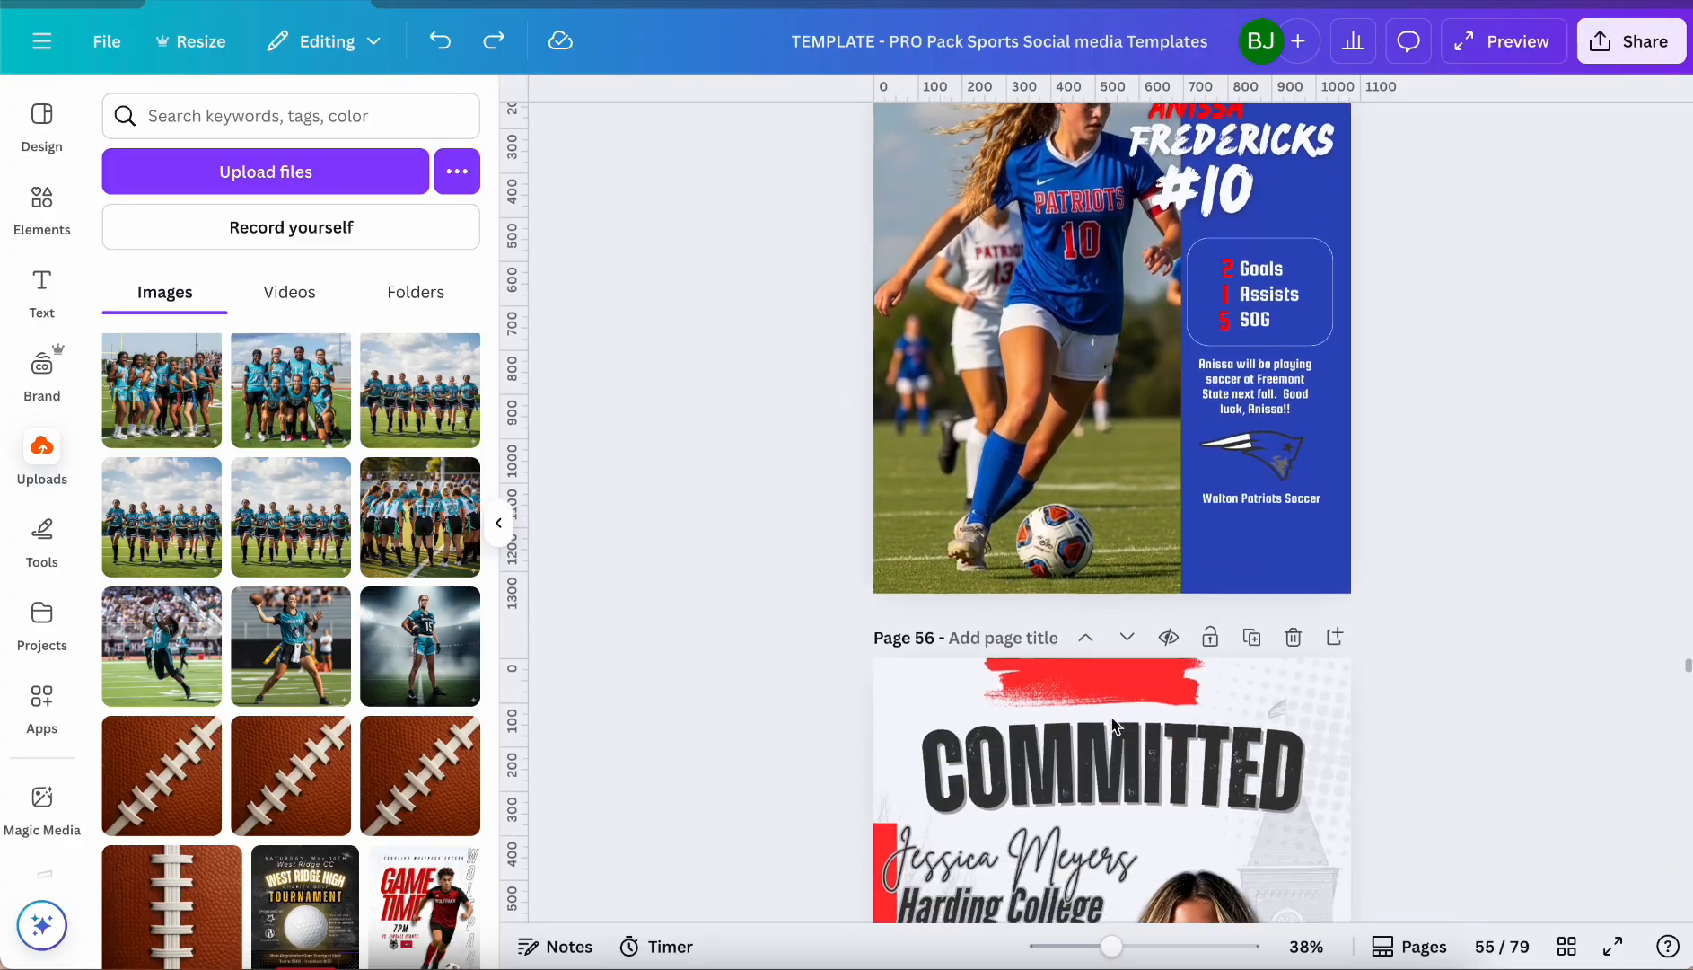
{"action": "scroll", "coordinate": [1113, 725], "scroll_direction": "down", "scroll_amount": 10}
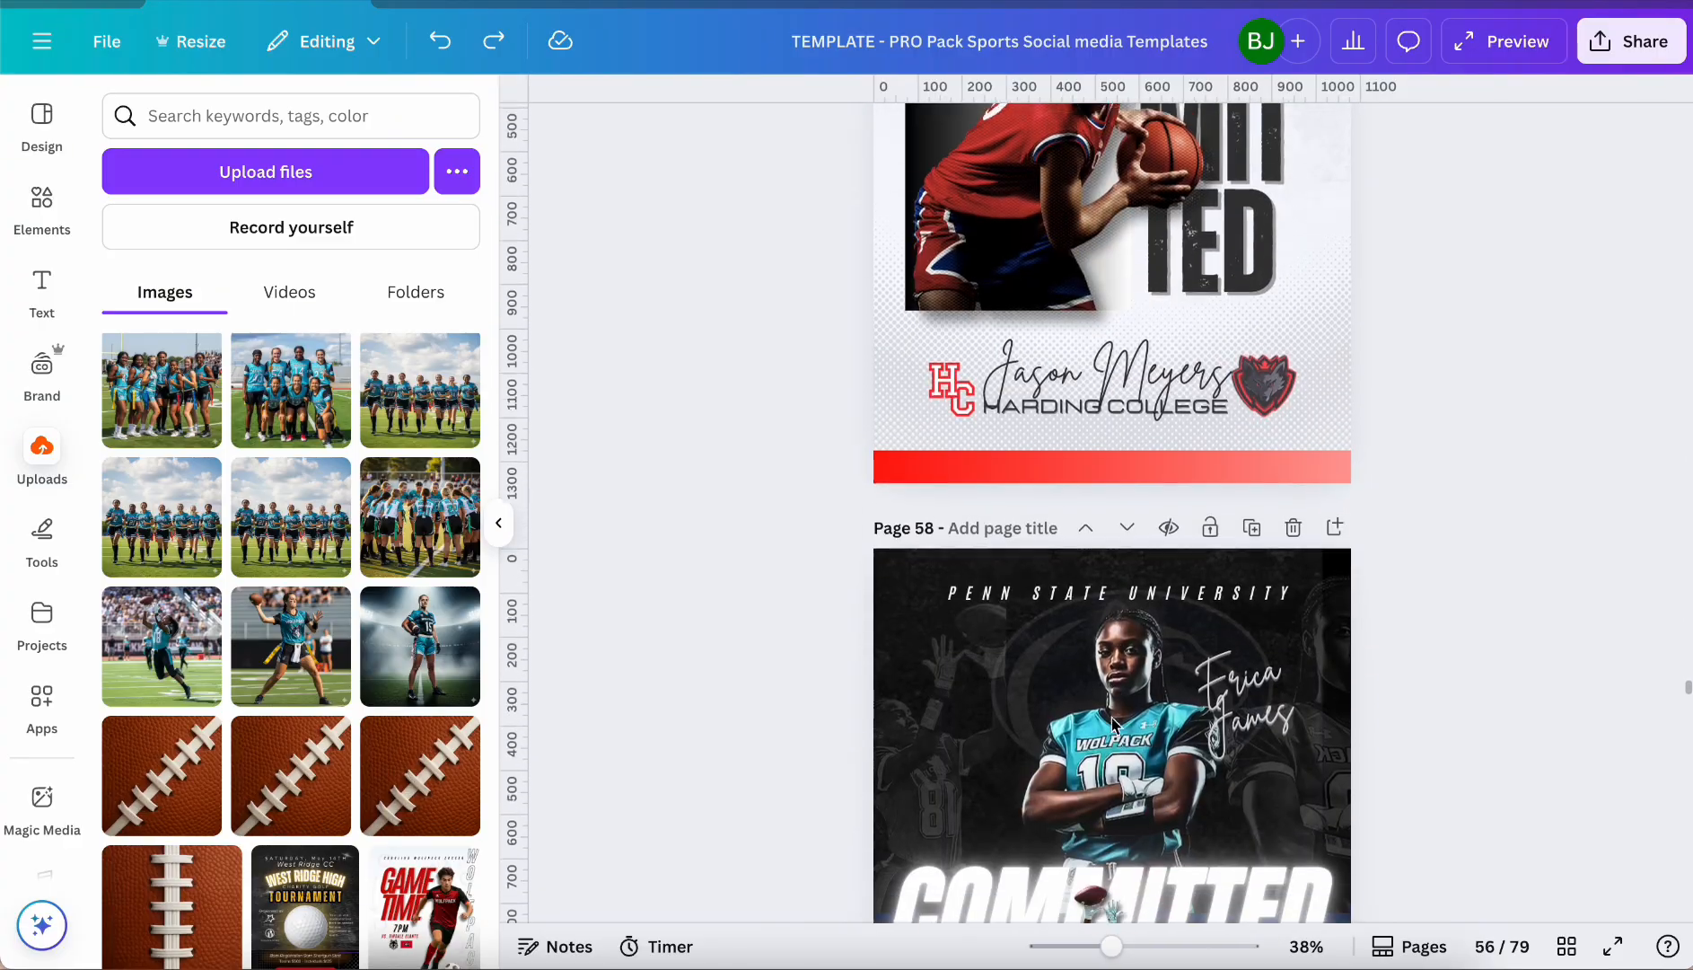
{"action": "scroll", "coordinate": [1113, 725], "scroll_direction": "up", "scroll_amount": 1}
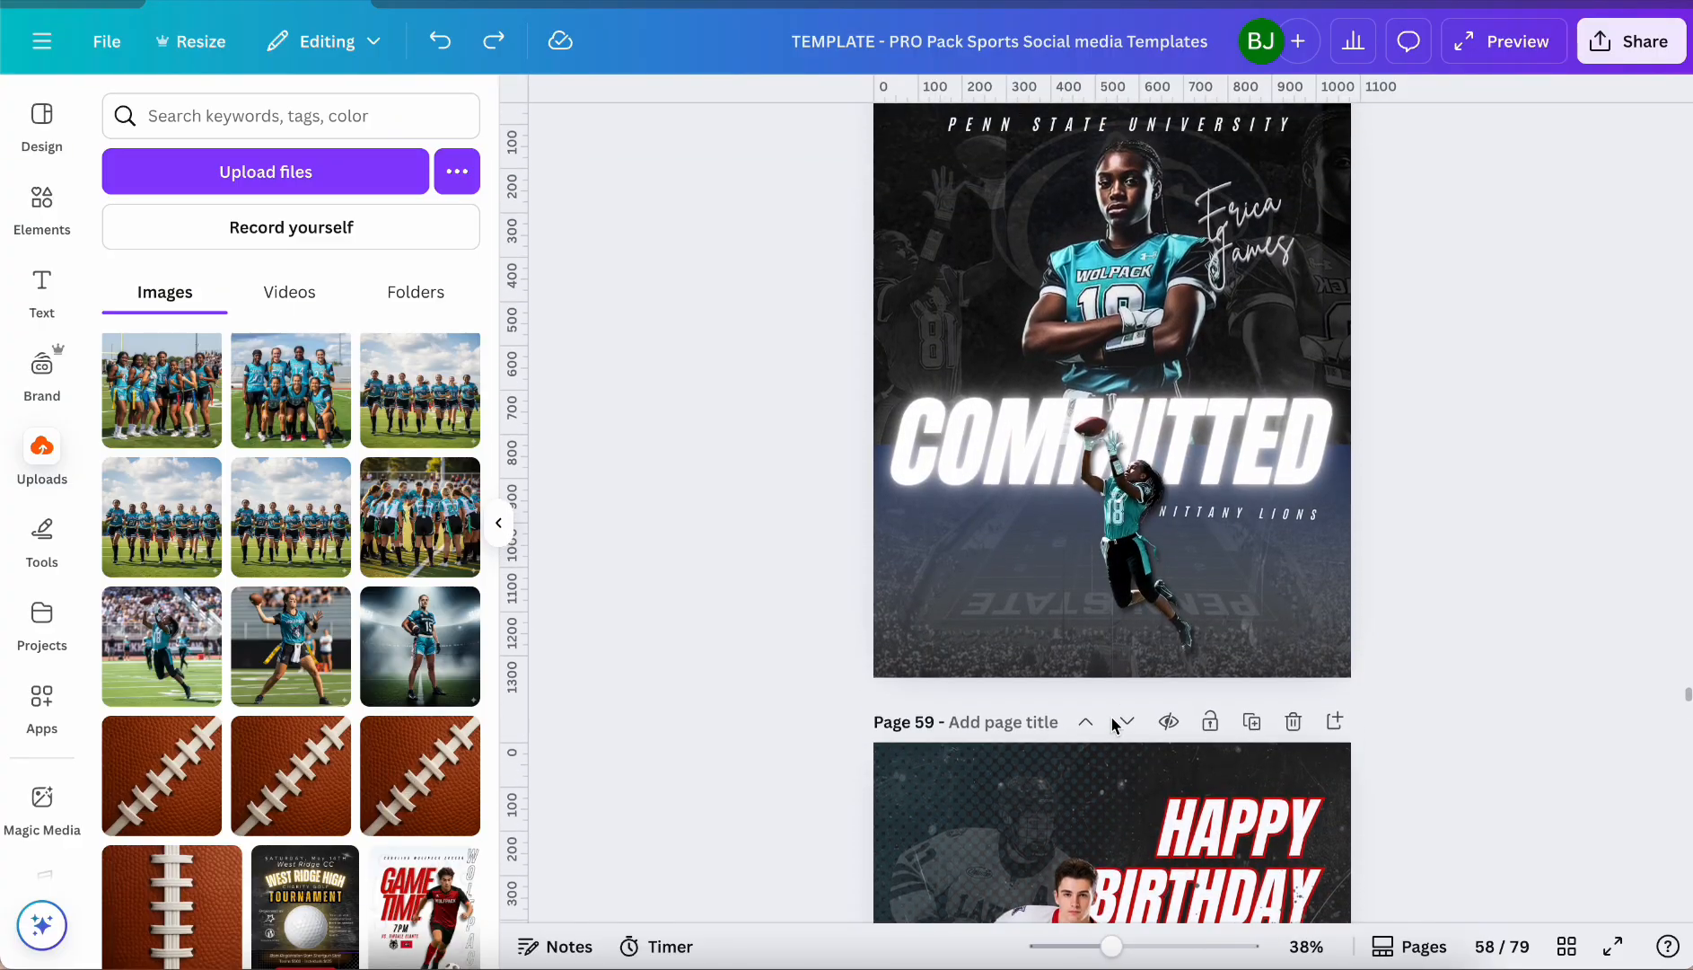
{"action": "scroll", "coordinate": [1113, 725], "scroll_direction": "down", "scroll_amount": 1}
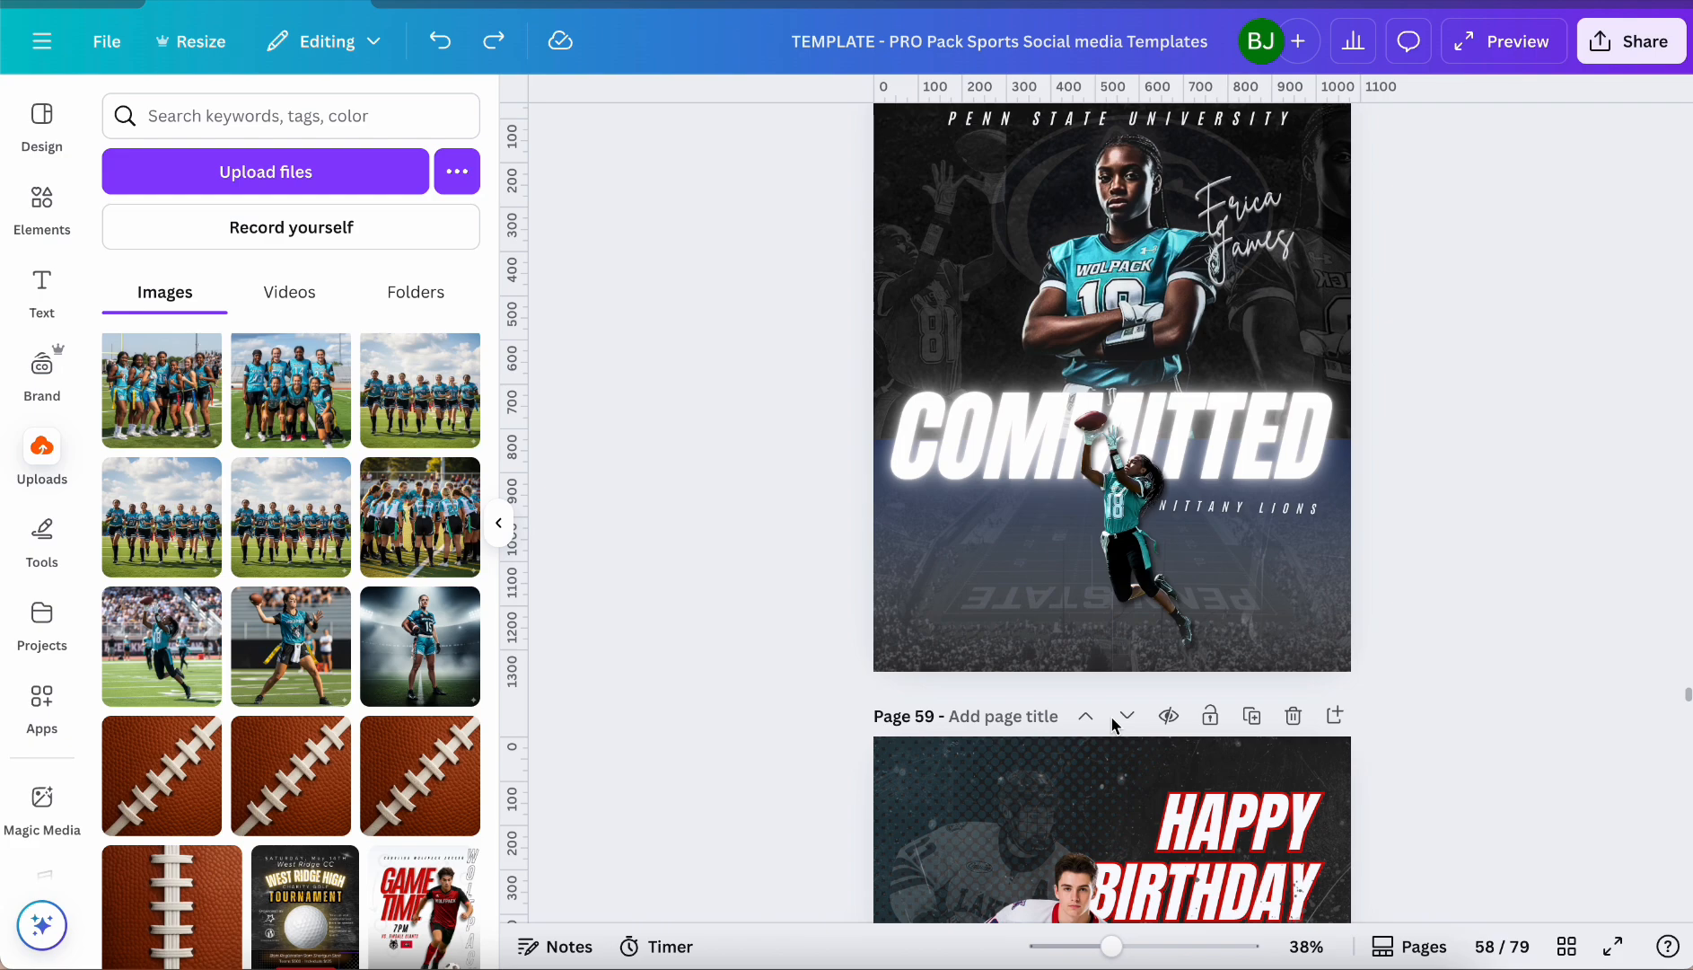
{"action": "scroll", "coordinate": [1113, 725], "scroll_direction": "down", "scroll_amount": 10}
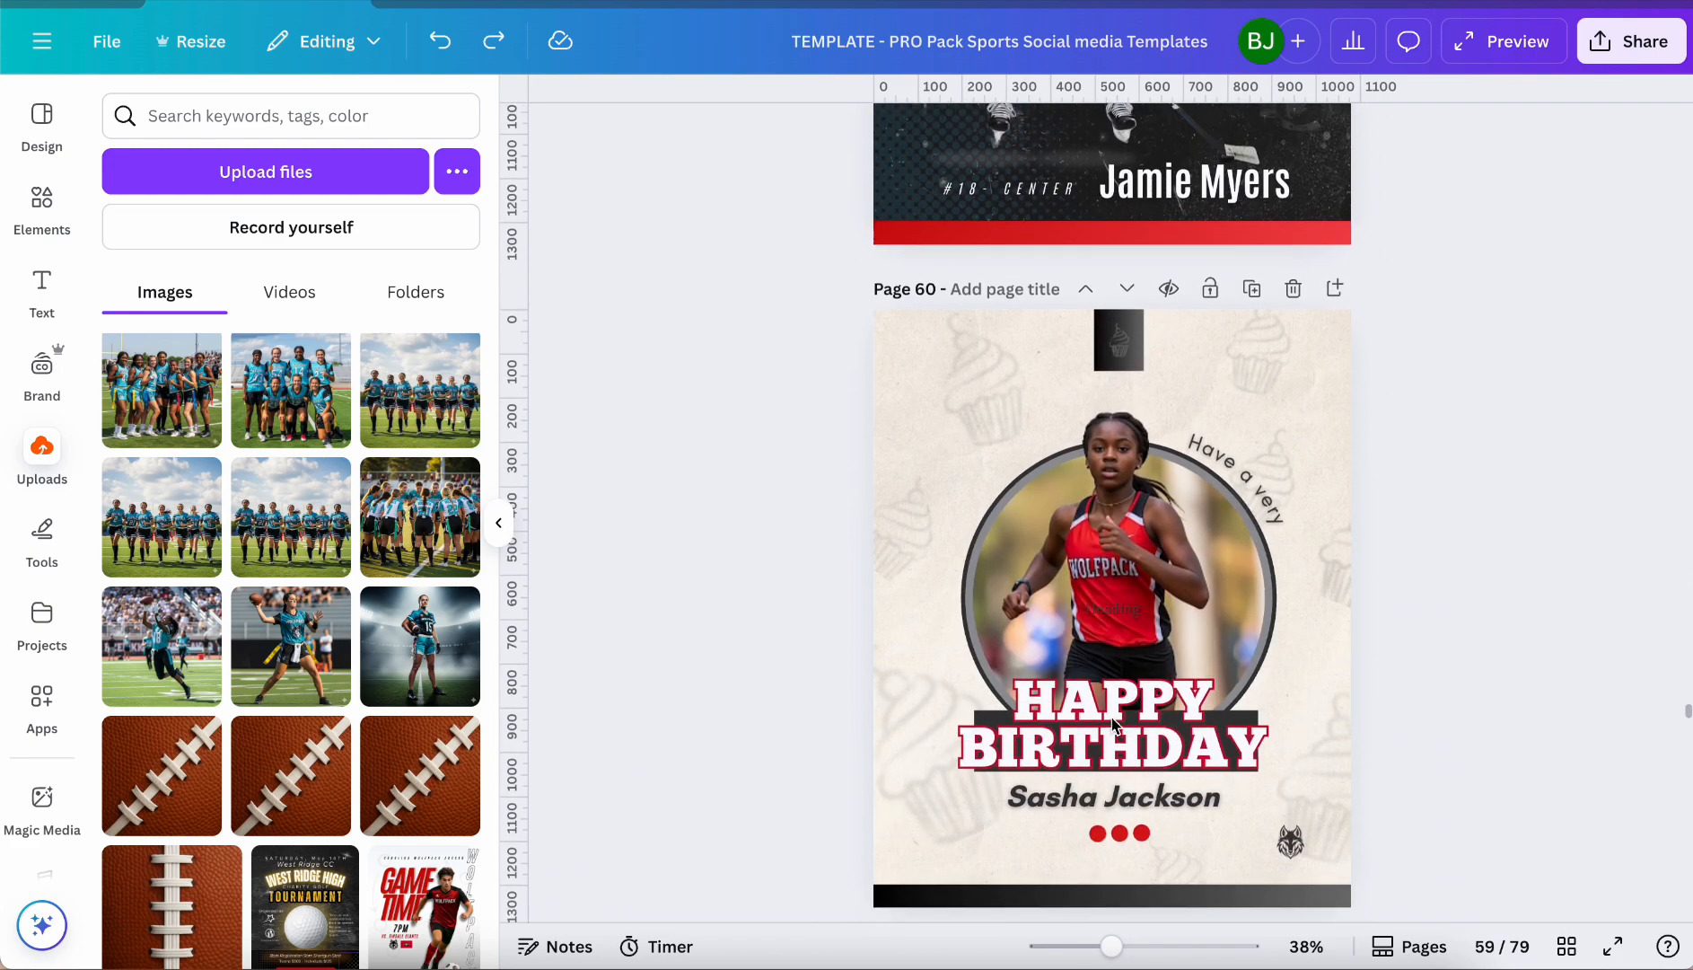
{"action": "scroll", "coordinate": [1114, 726], "scroll_direction": "down", "scroll_amount": 15}
{"action": "scroll", "coordinate": [1113, 726], "scroll_direction": "down", "scroll_amount": 15}
{"action": "scroll", "coordinate": [1113, 726], "scroll_direction": "down", "scroll_amount": 5}
{"action": "scroll", "coordinate": [1113, 726], "scroll_direction": "up", "scroll_amount": 10}
{"action": "scroll", "coordinate": [1113, 726], "scroll_direction": "up", "scroll_amount": 5}
{"action": "scroll", "coordinate": [1113, 725], "scroll_direction": "down", "scroll_amount": 15}
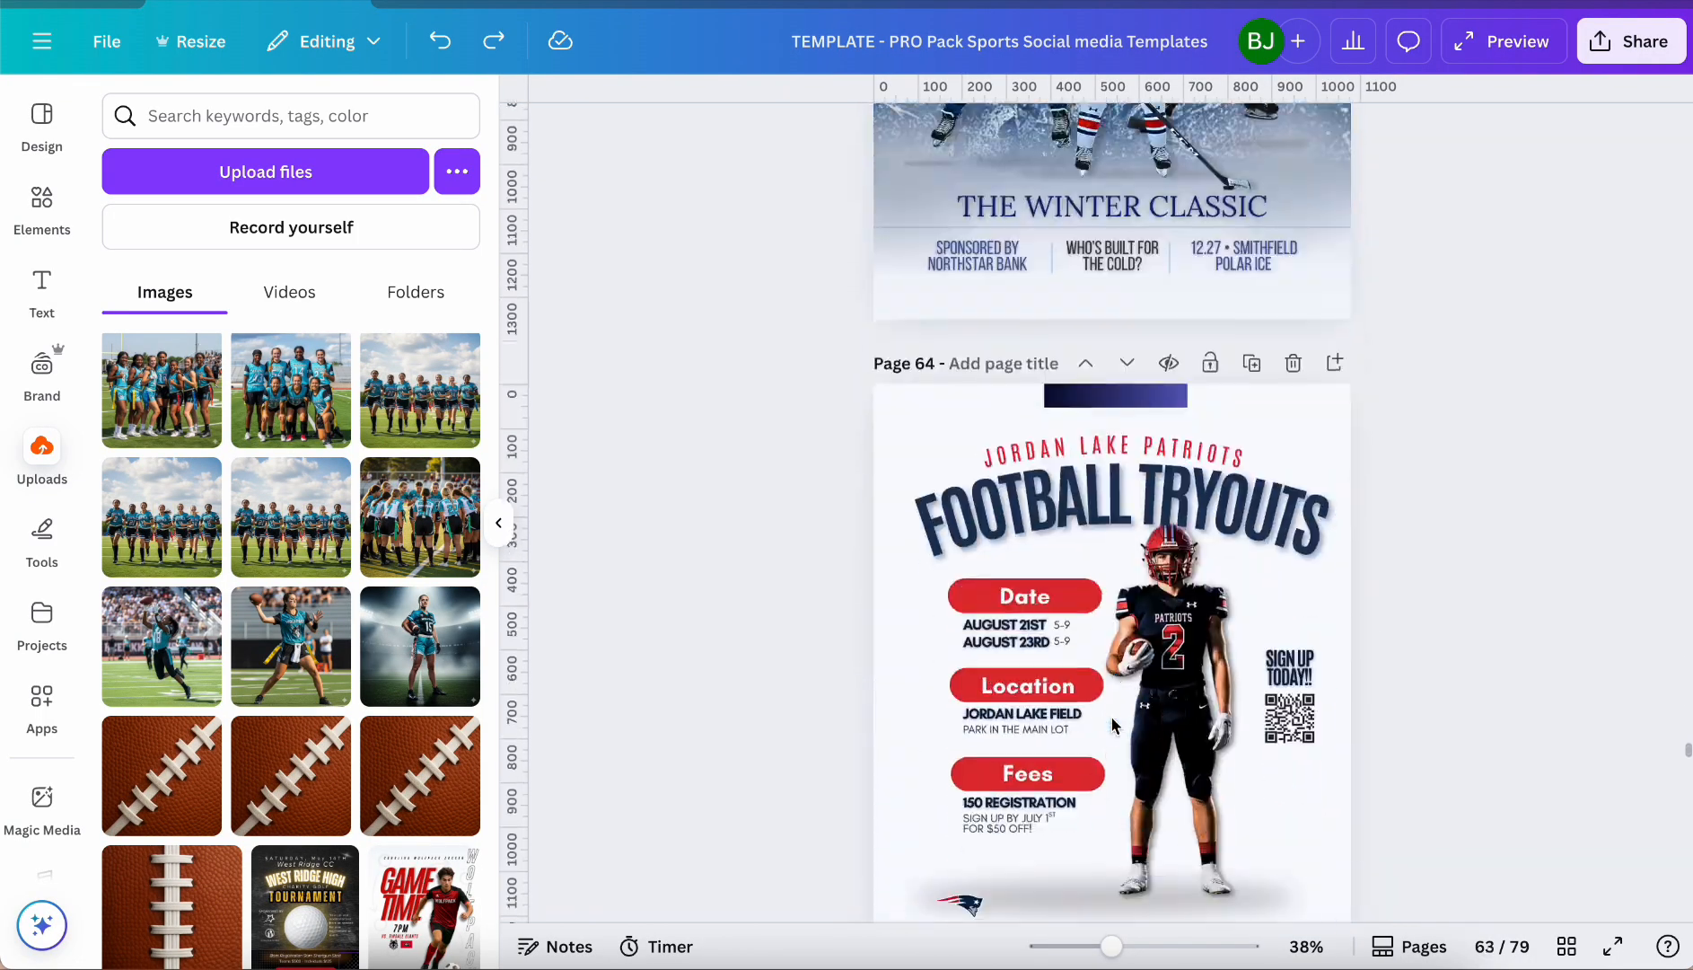
Look through the remaining templates after the football tryouts page, up to the Independence Day no-practice notice on page 78
{"action": "scroll", "coordinate": [1113, 725], "scroll_direction": "down", "scroll_amount": 10}
{"action": "scroll", "coordinate": [1113, 725], "scroll_direction": "down", "scroll_amount": 10}
{"action": "scroll", "coordinate": [1113, 723], "scroll_direction": "down", "scroll_amount": 12}
{"action": "scroll", "coordinate": [1113, 724], "scroll_direction": "down", "scroll_amount": 12}
{"action": "scroll", "coordinate": [1113, 725], "scroll_direction": "down", "scroll_amount": 12}
{"action": "scroll", "coordinate": [1114, 725], "scroll_direction": "down", "scroll_amount": 12}
{"action": "scroll", "coordinate": [1113, 723], "scroll_direction": "down", "scroll_amount": 12}
{"action": "scroll", "coordinate": [1113, 724], "scroll_direction": "down", "scroll_amount": 12}
{"action": "scroll", "coordinate": [1113, 724], "scroll_direction": "down", "scroll_amount": 12}
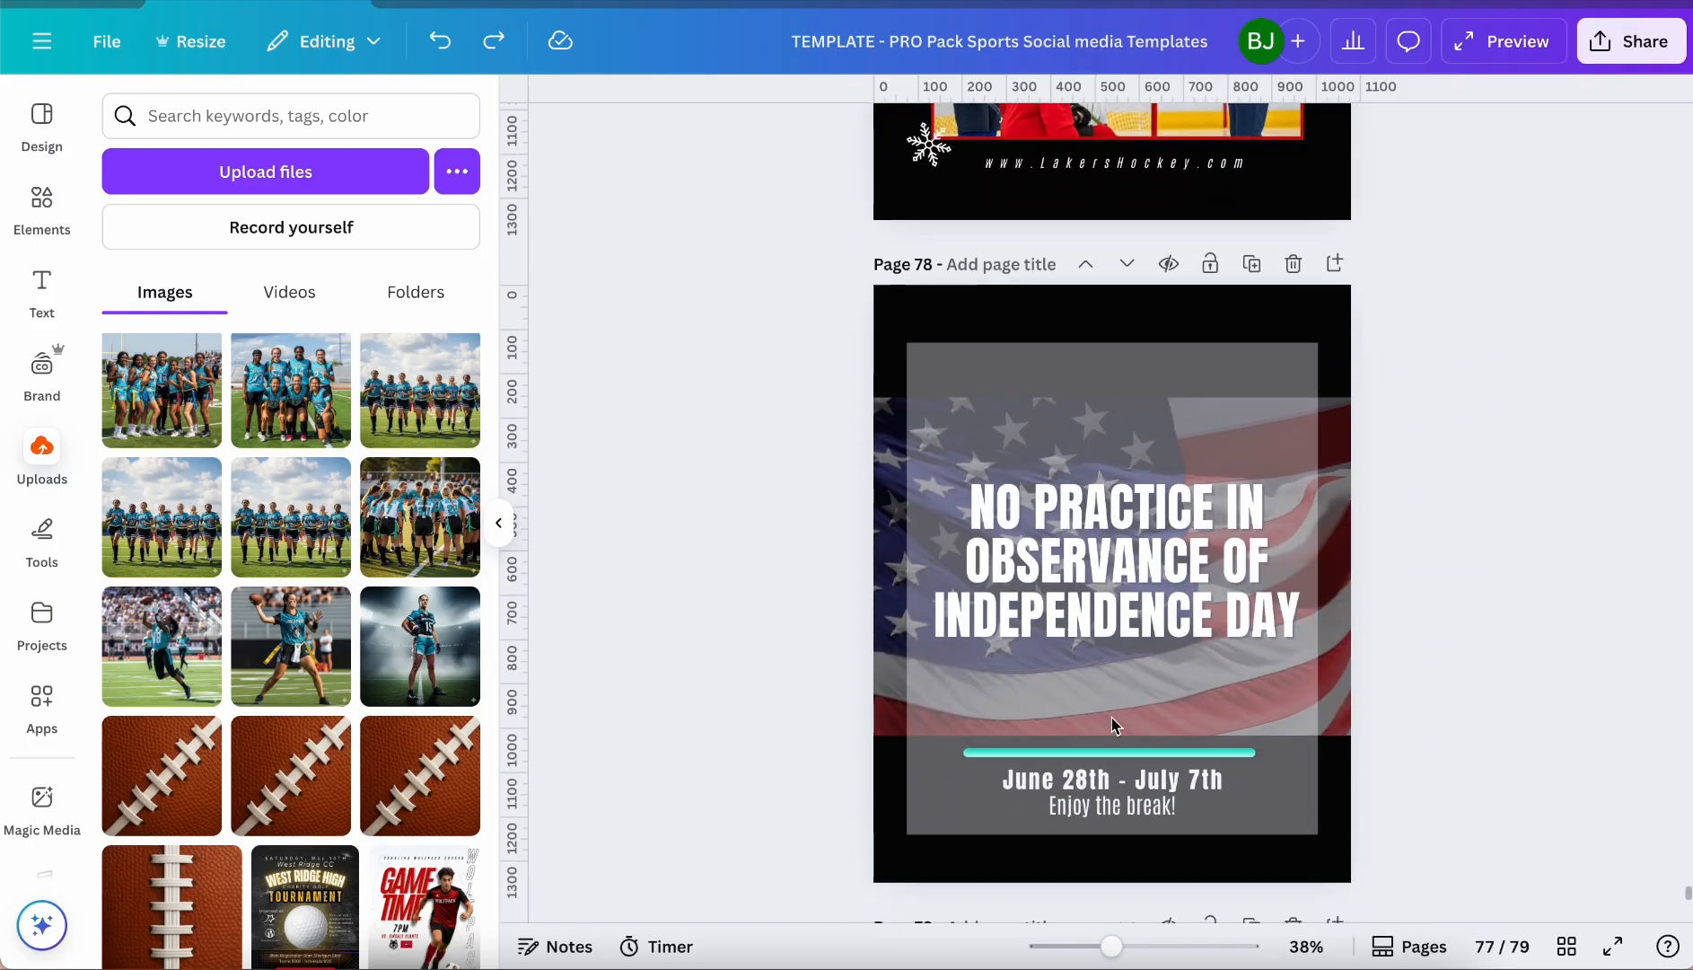
Insert the uploaded photo of the standing football player on page 50 and move it to the page's lower left
{"action": "scroll", "coordinate": [1113, 723], "scroll_direction": "down", "scroll_amount": 8}
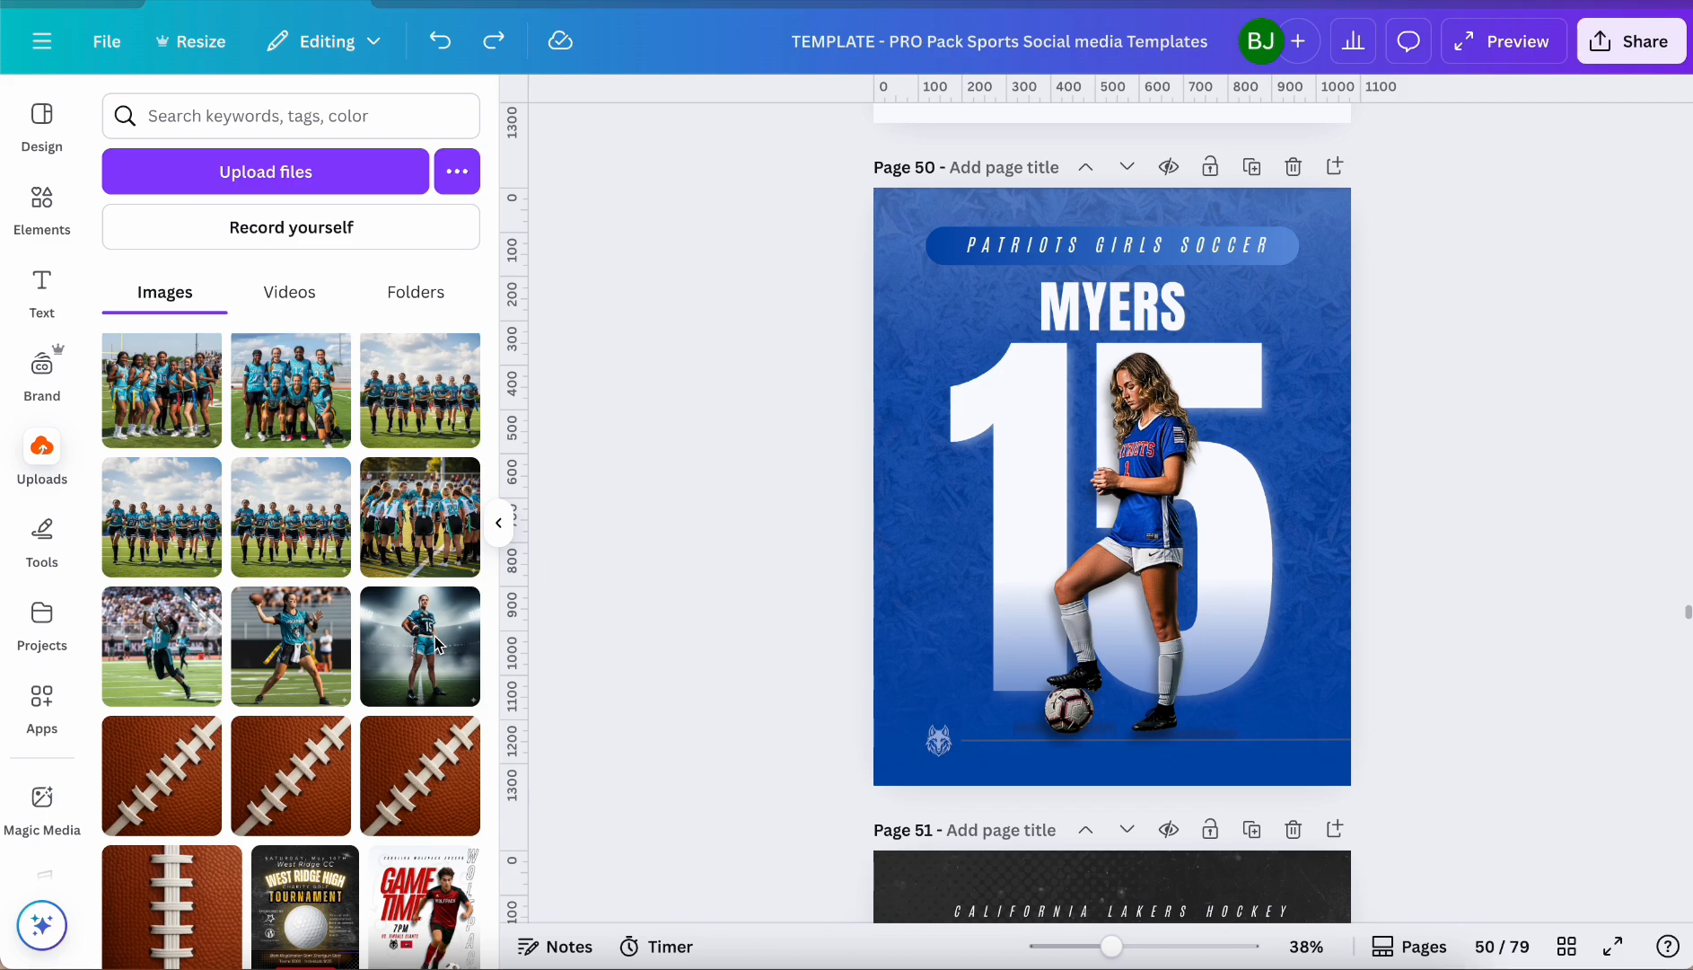
{"action": "left_click", "coordinate": [422, 646]}
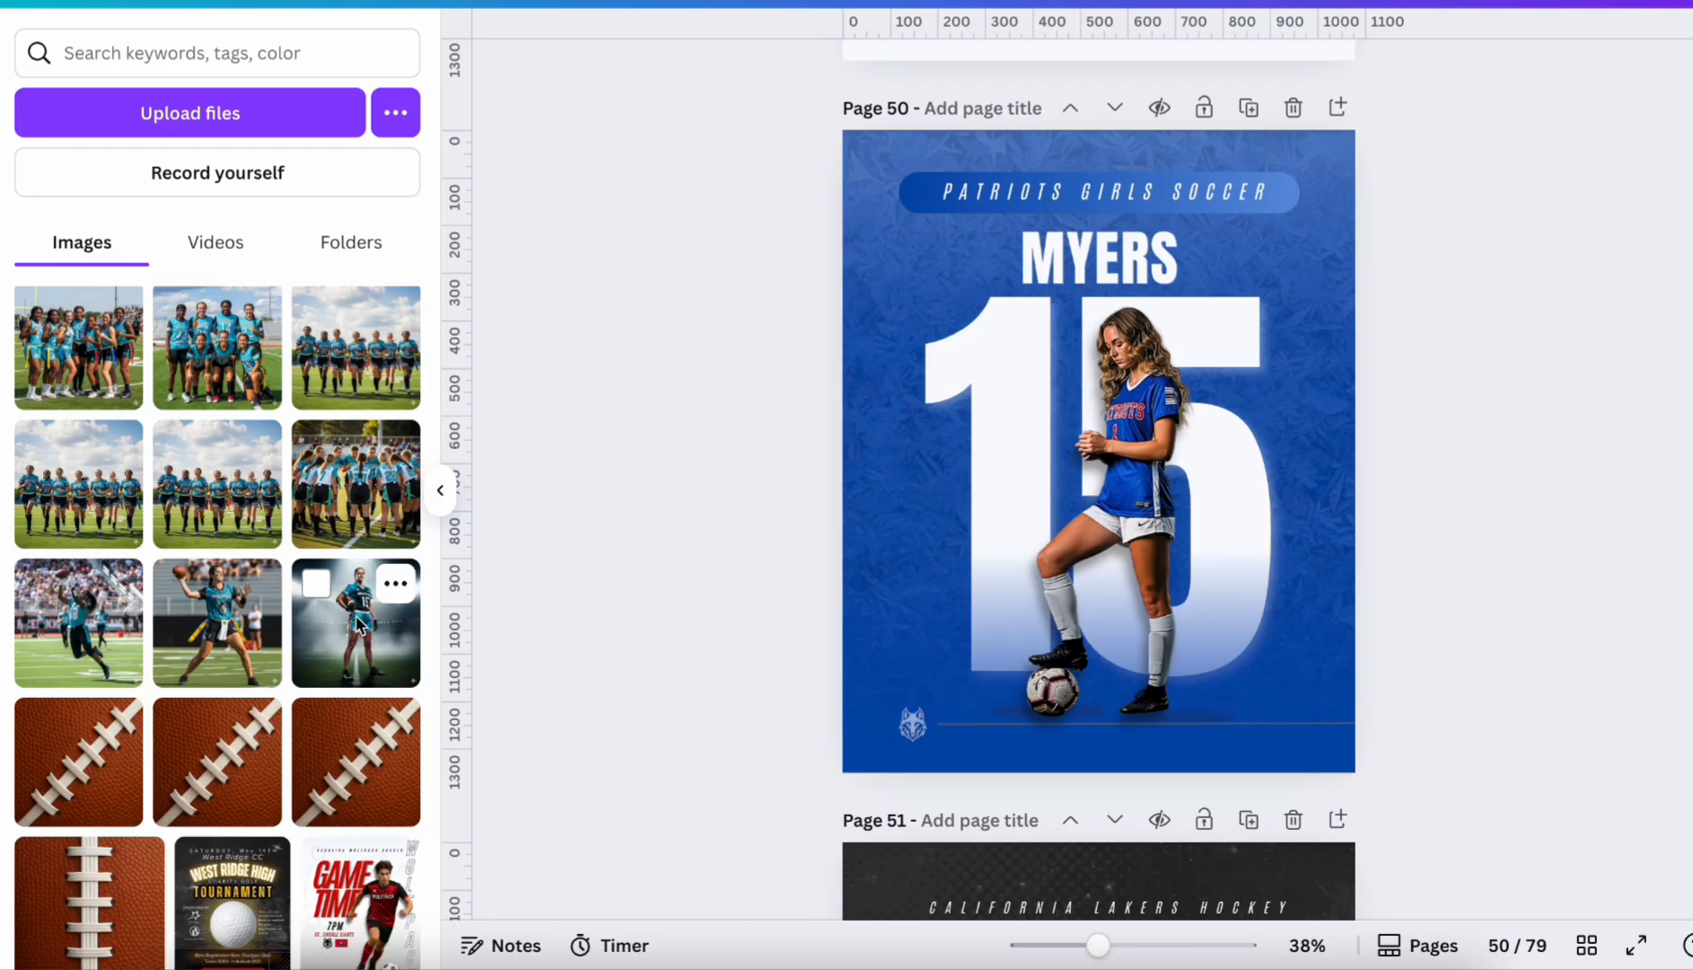
{"action": "left_click", "coordinate": [357, 624]}
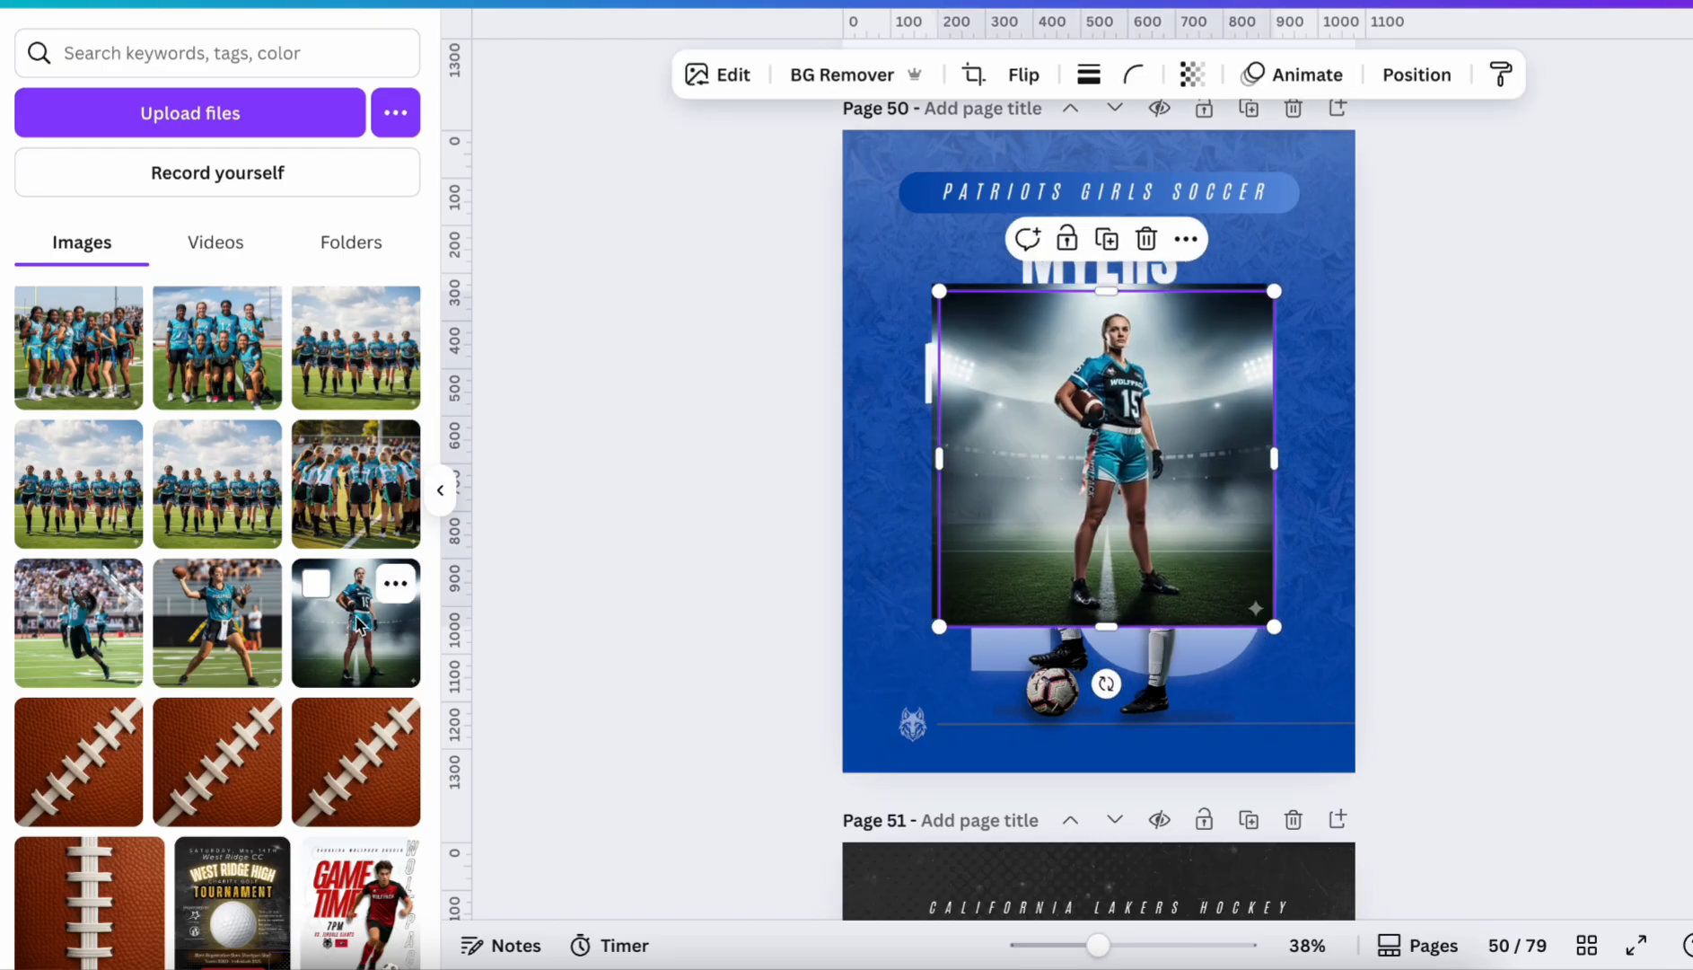
{"action": "left_click", "coordinate": [1149, 239]}
{"action": "left_click_drag", "start_coordinate": [1143, 377], "coordinate": [1033, 513]}
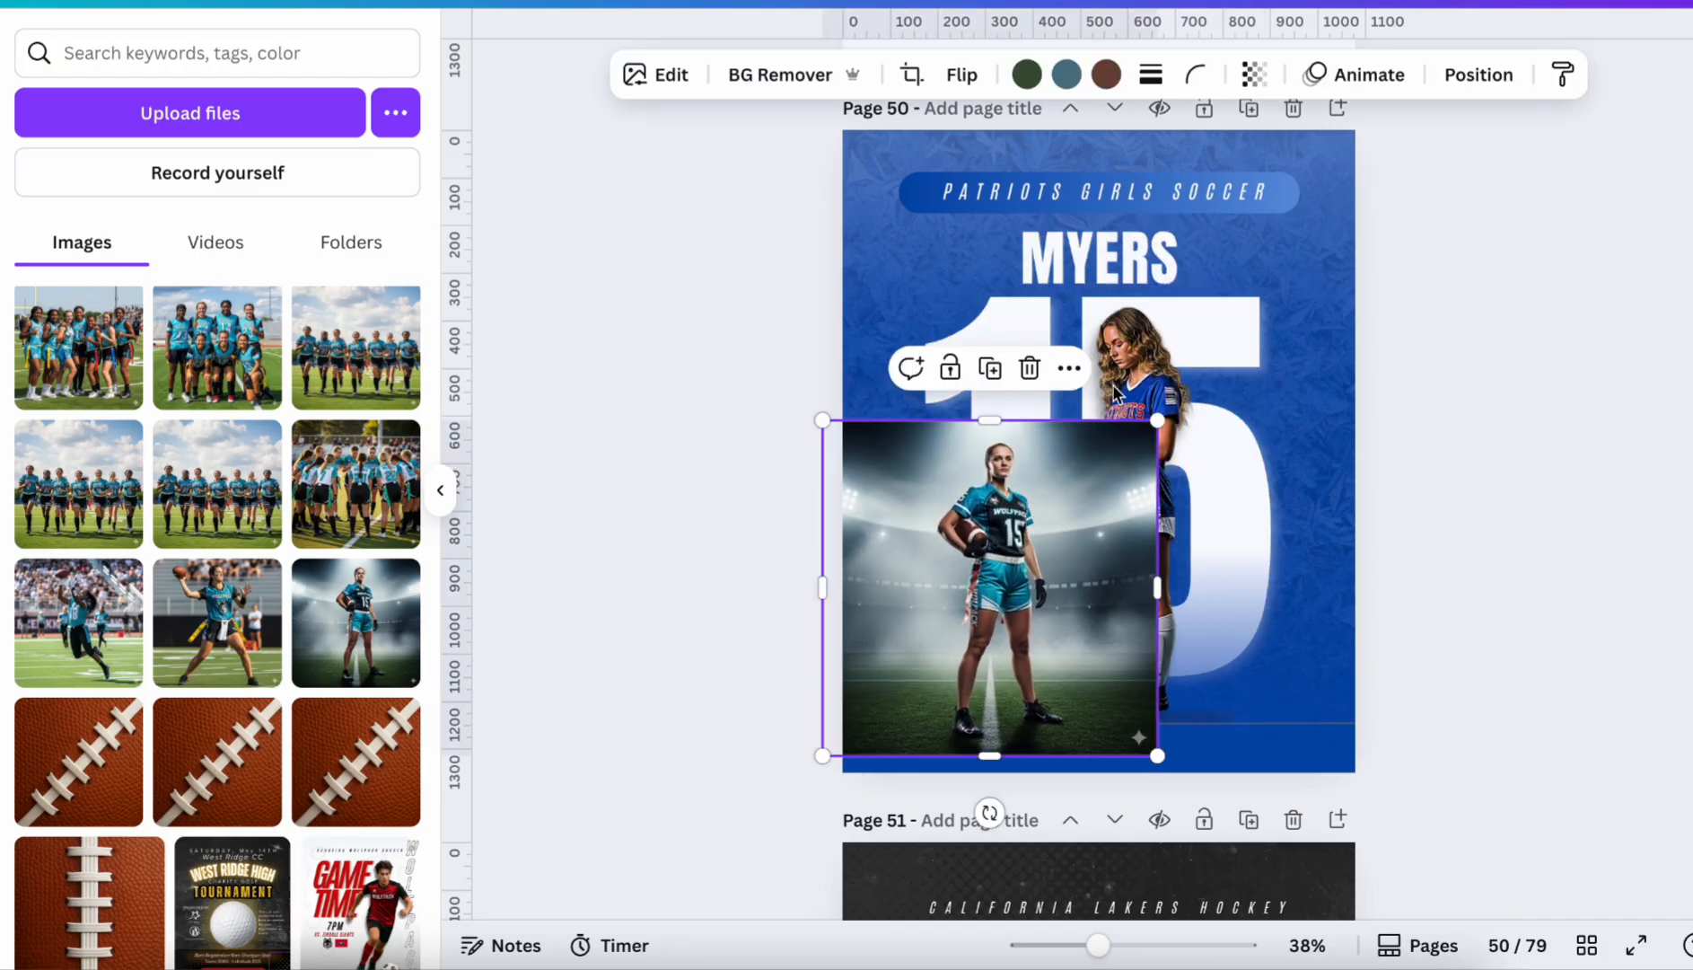
Copy the style of the template's soccer player onto the football player photo, including its background removal
{"action": "left_click", "coordinate": [1164, 363]}
{"action": "left_click", "coordinate": [1562, 77]}
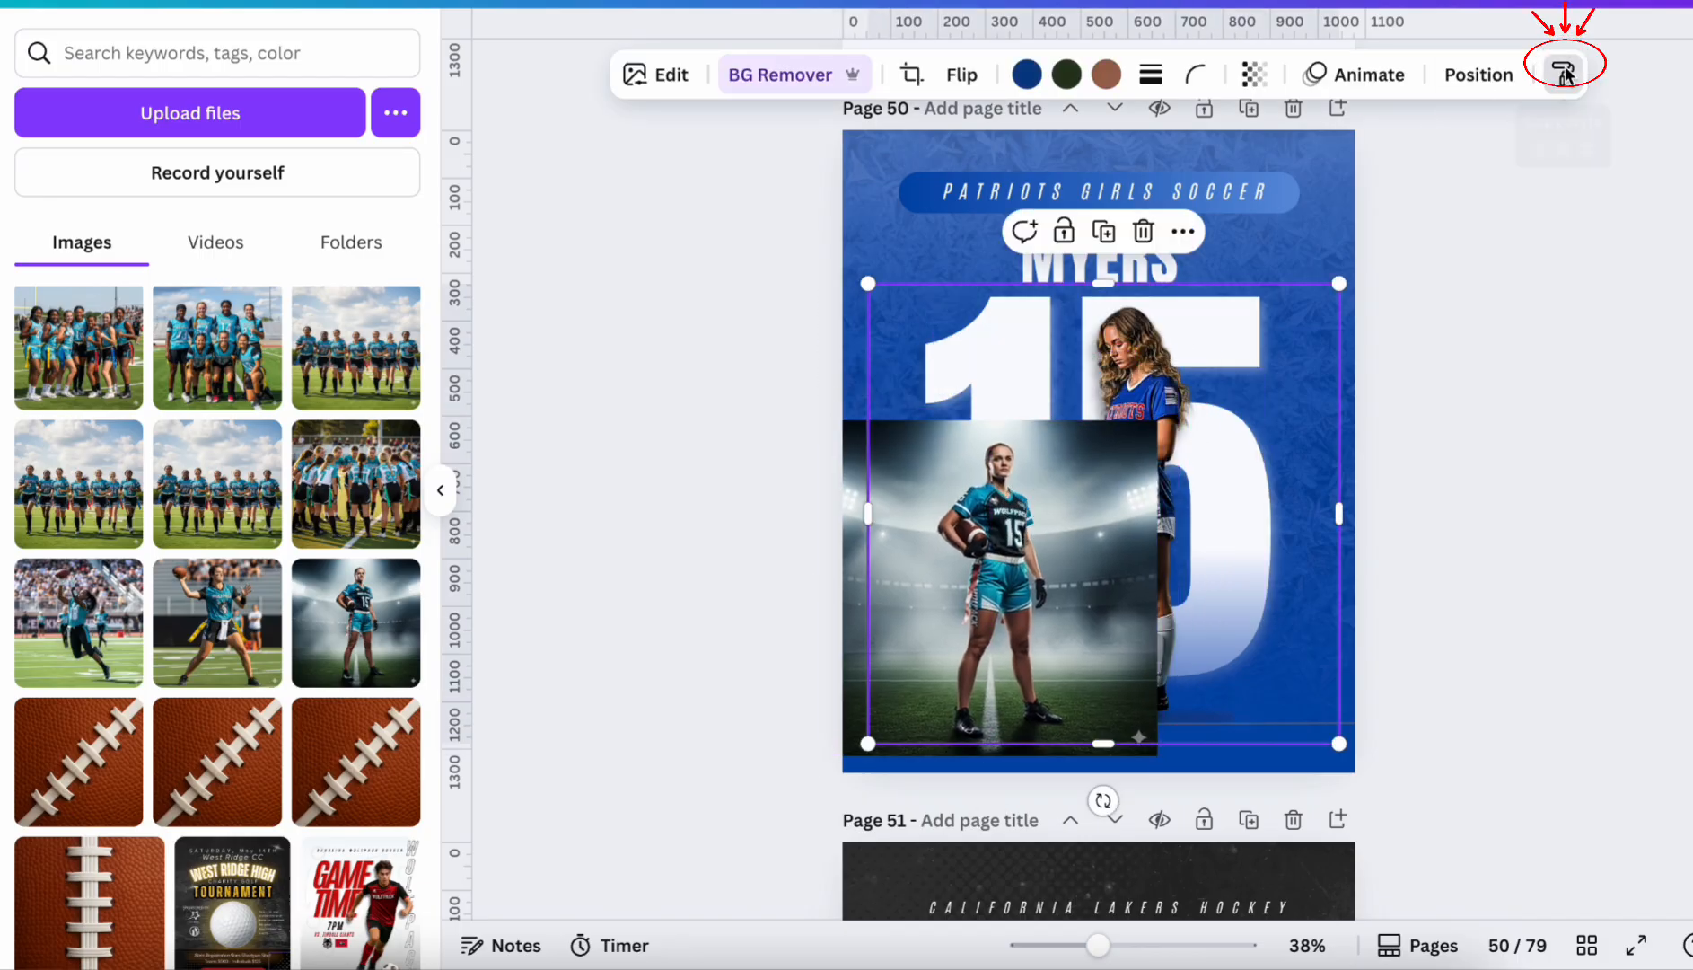
{"action": "left_click", "coordinate": [972, 539]}
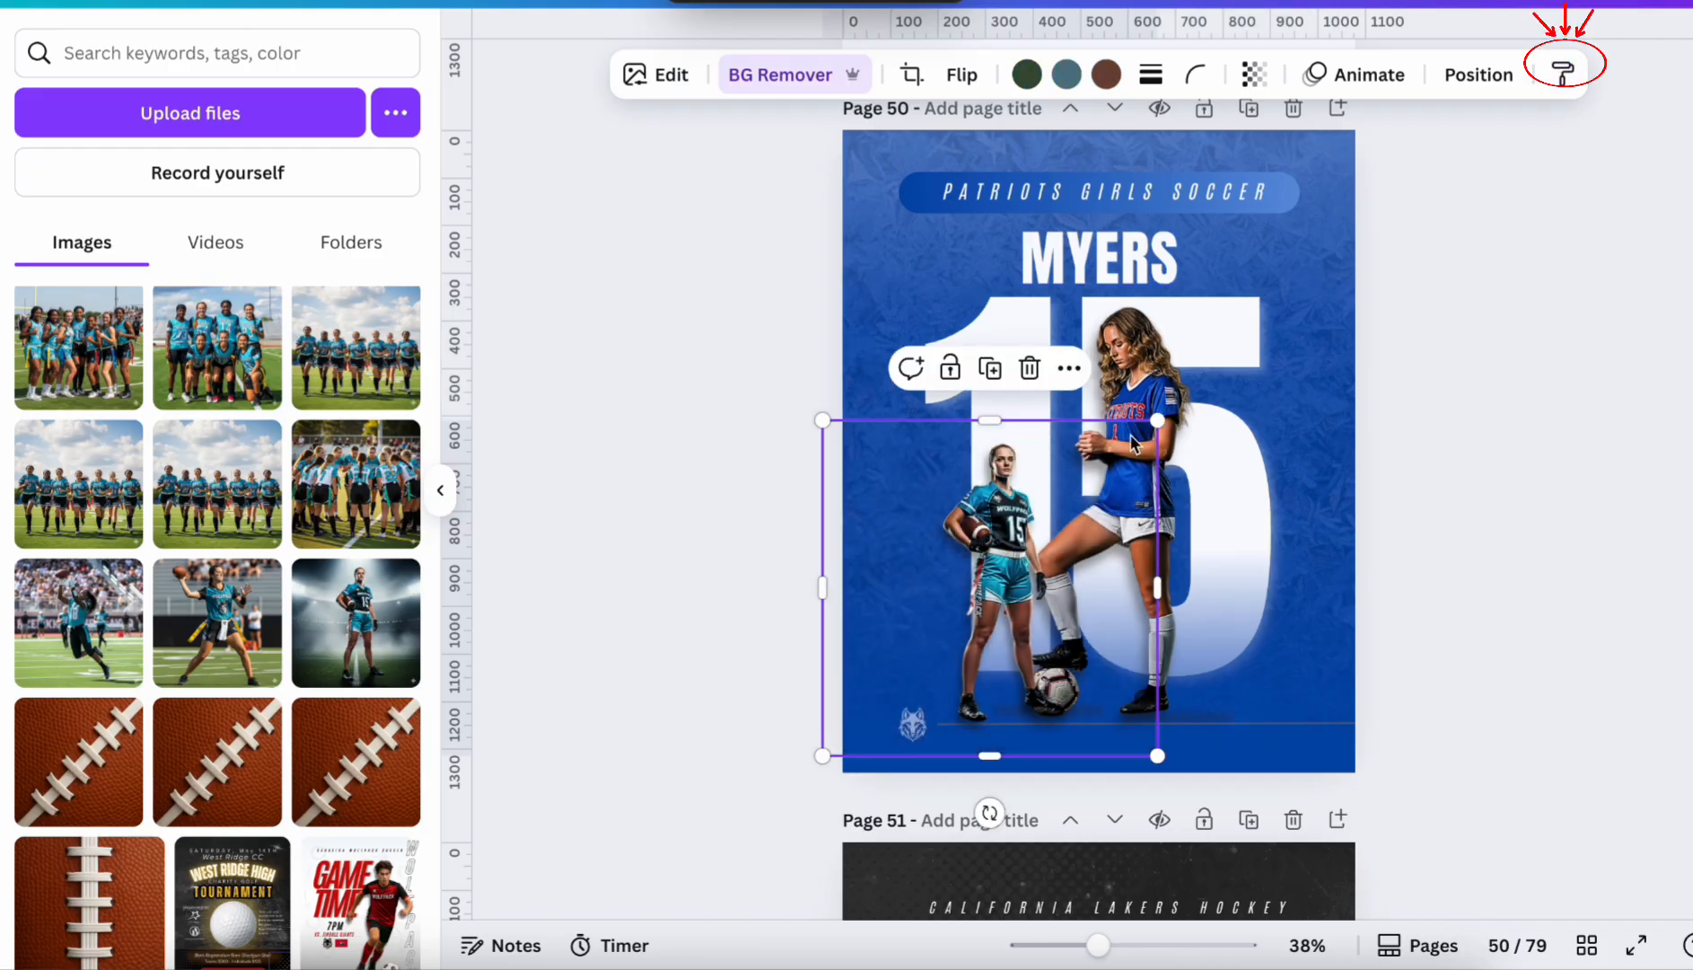
Enlarge the football player cutout to roughly the soccer player's height and place it over her on the large number
{"action": "left_click_drag", "start_coordinate": [1158, 422], "coordinate": [1307, 205]}
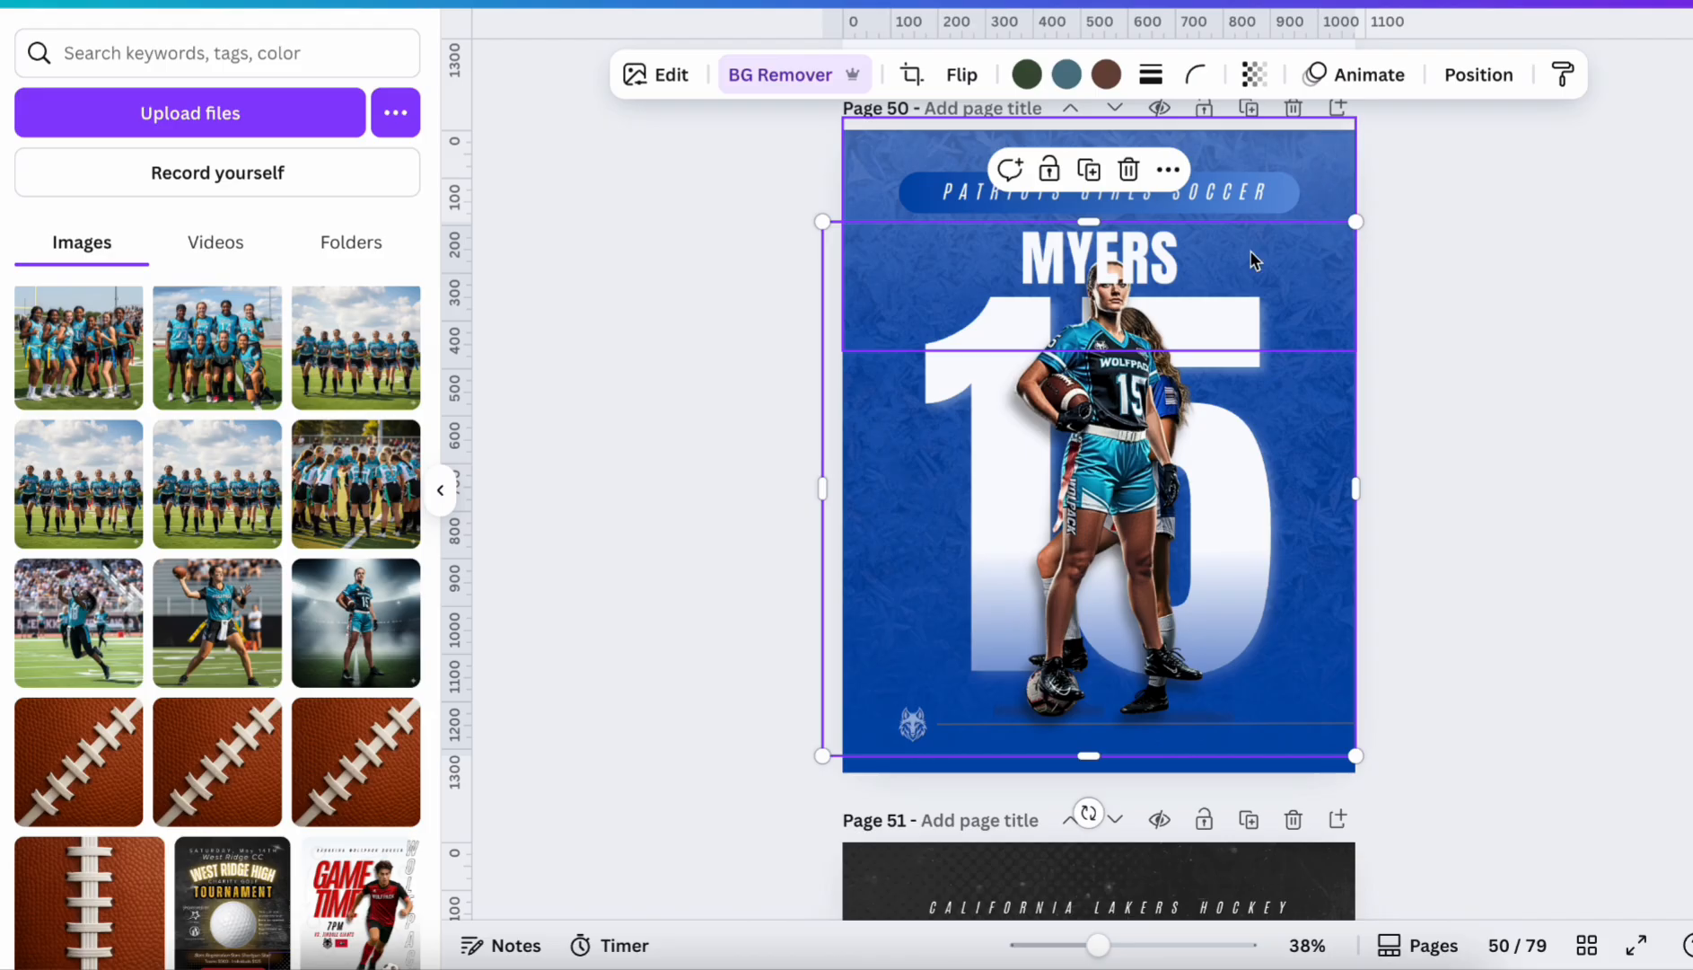
{"action": "left_click_drag", "start_coordinate": [1124, 331], "coordinate": [1054, 371]}
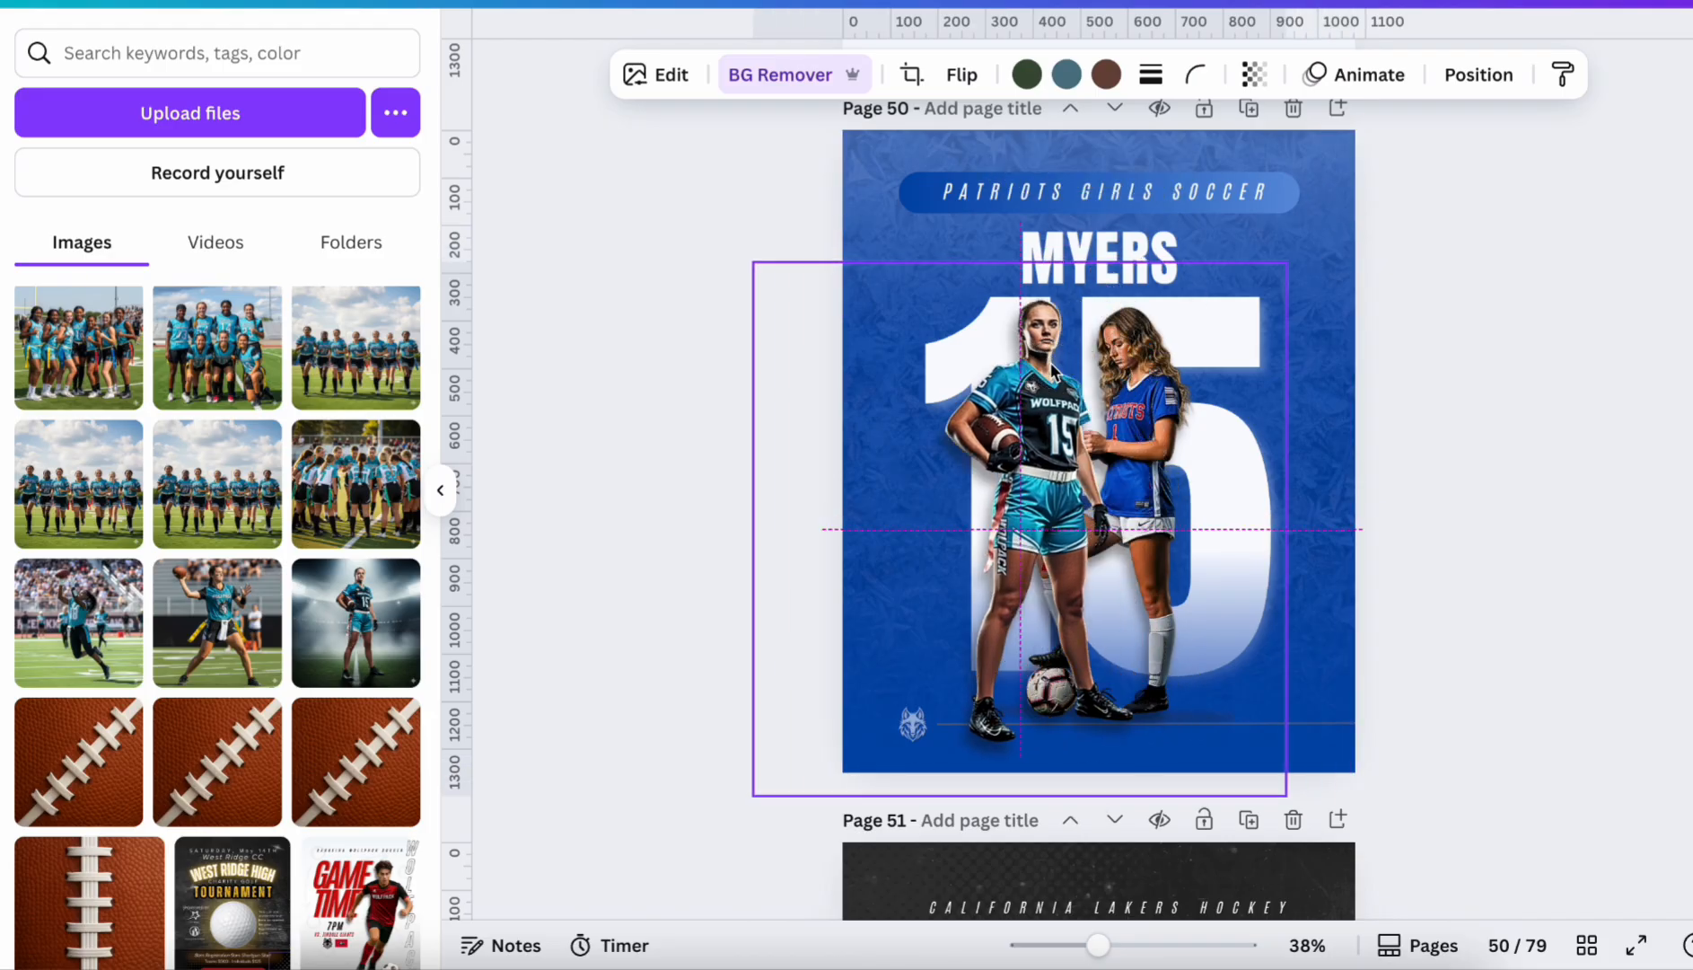
{"action": "left_click_drag", "start_coordinate": [1073, 520], "coordinate": [1126, 492]}
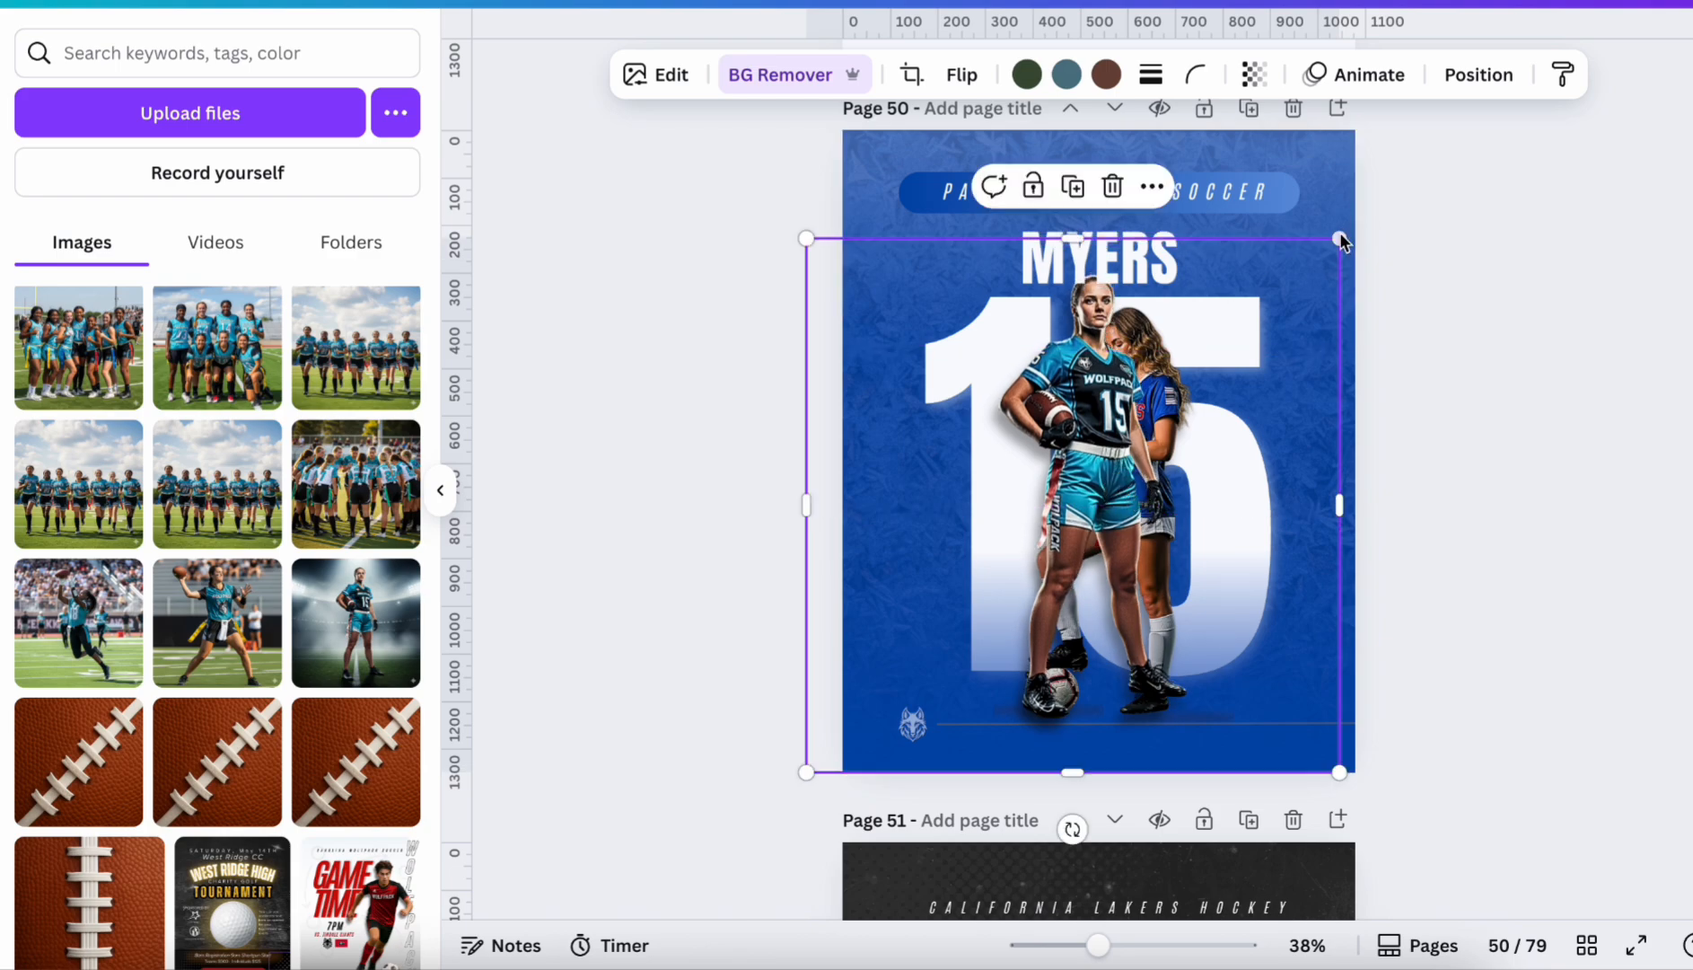
{"action": "left_click_drag", "start_coordinate": [1330, 258], "coordinate": [1319, 260]}
{"action": "left_click_drag", "start_coordinate": [1064, 393], "coordinate": [1085, 397]}
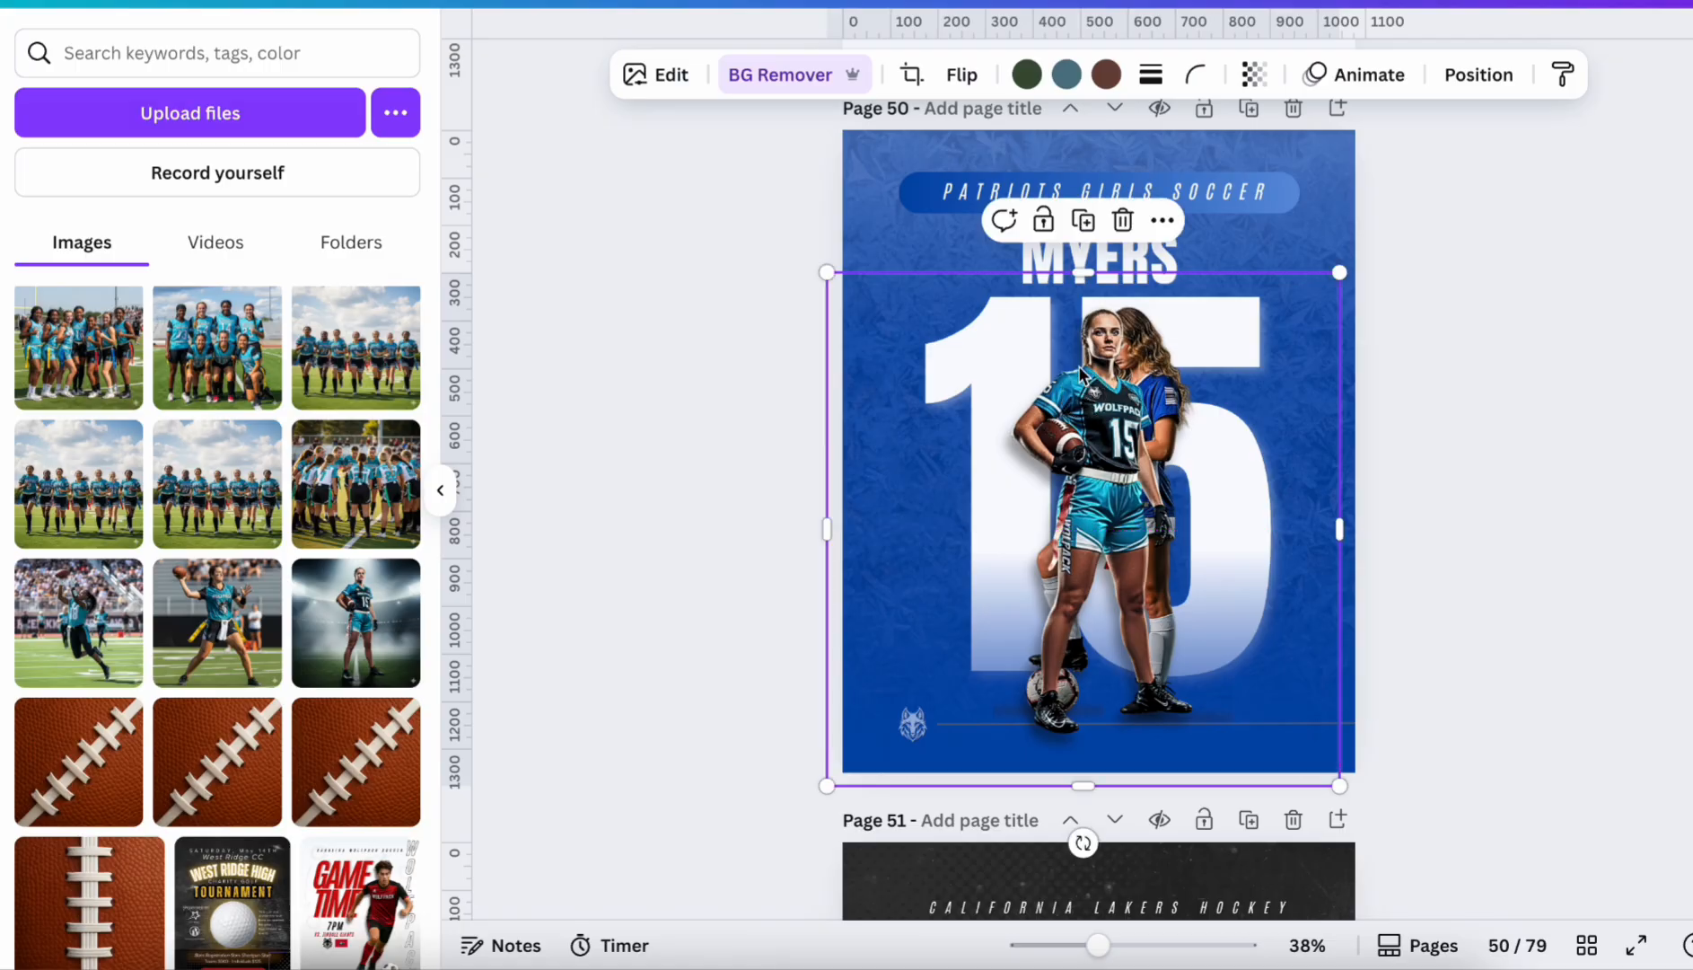
Remove the original soccer player's layer and slightly scale and shift the football player to fit in her place
{"action": "left_click", "coordinate": [1473, 75]}
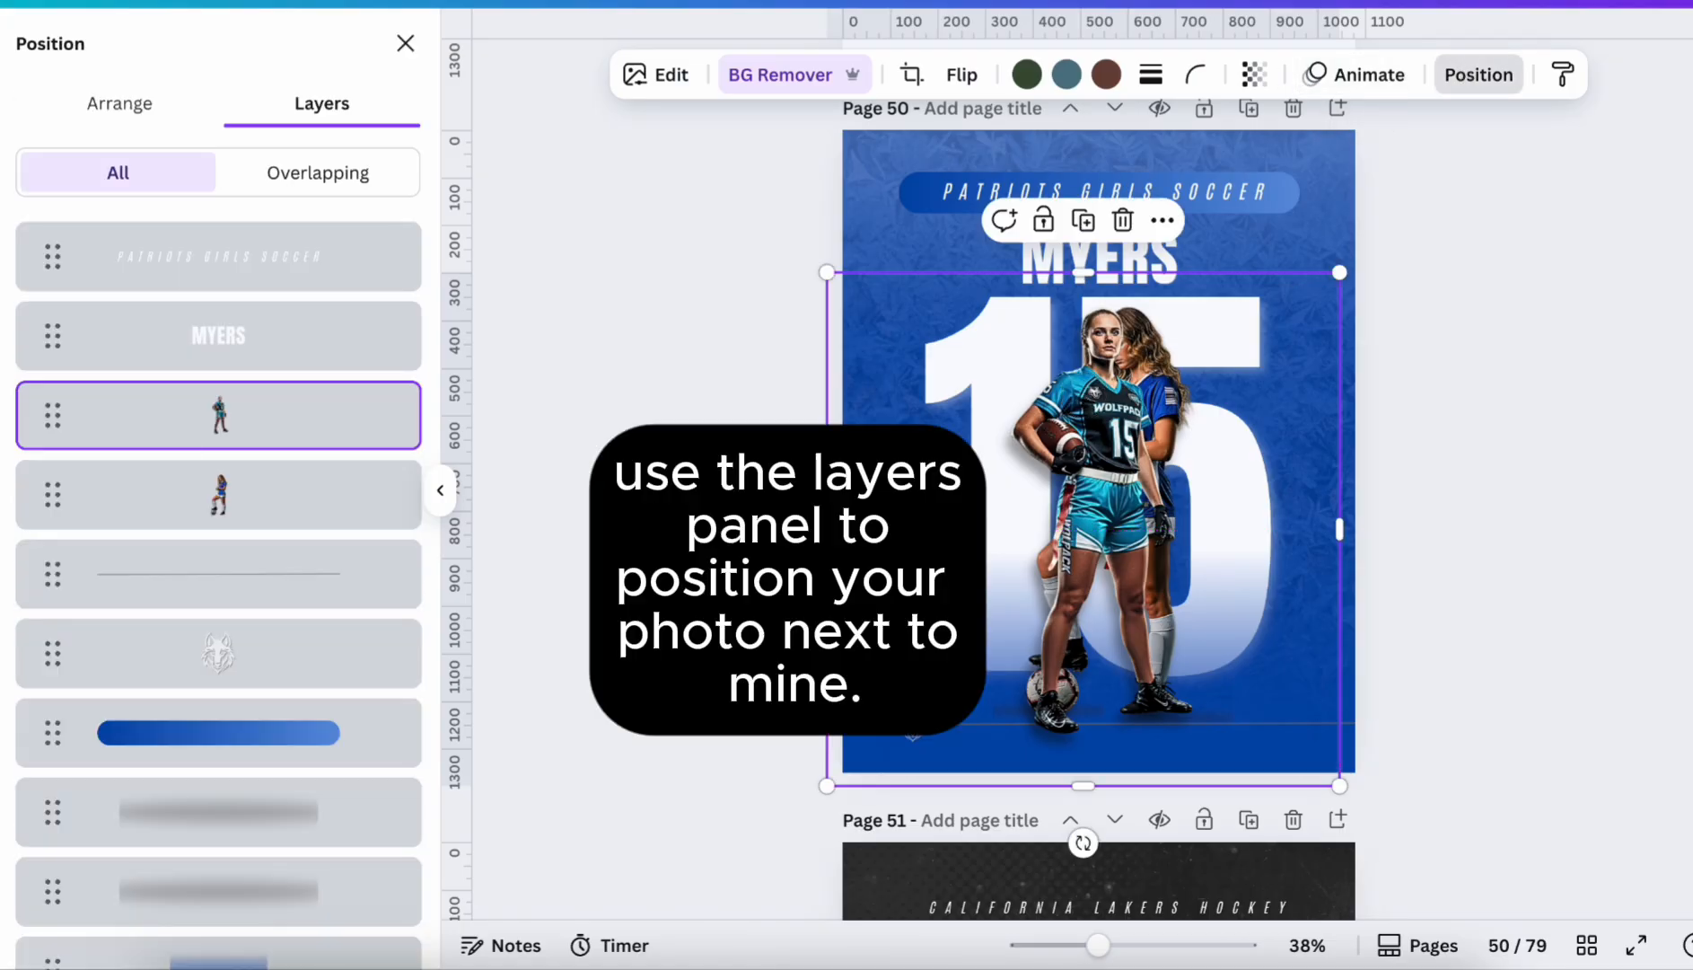
{"action": "left_click", "coordinate": [274, 489]}
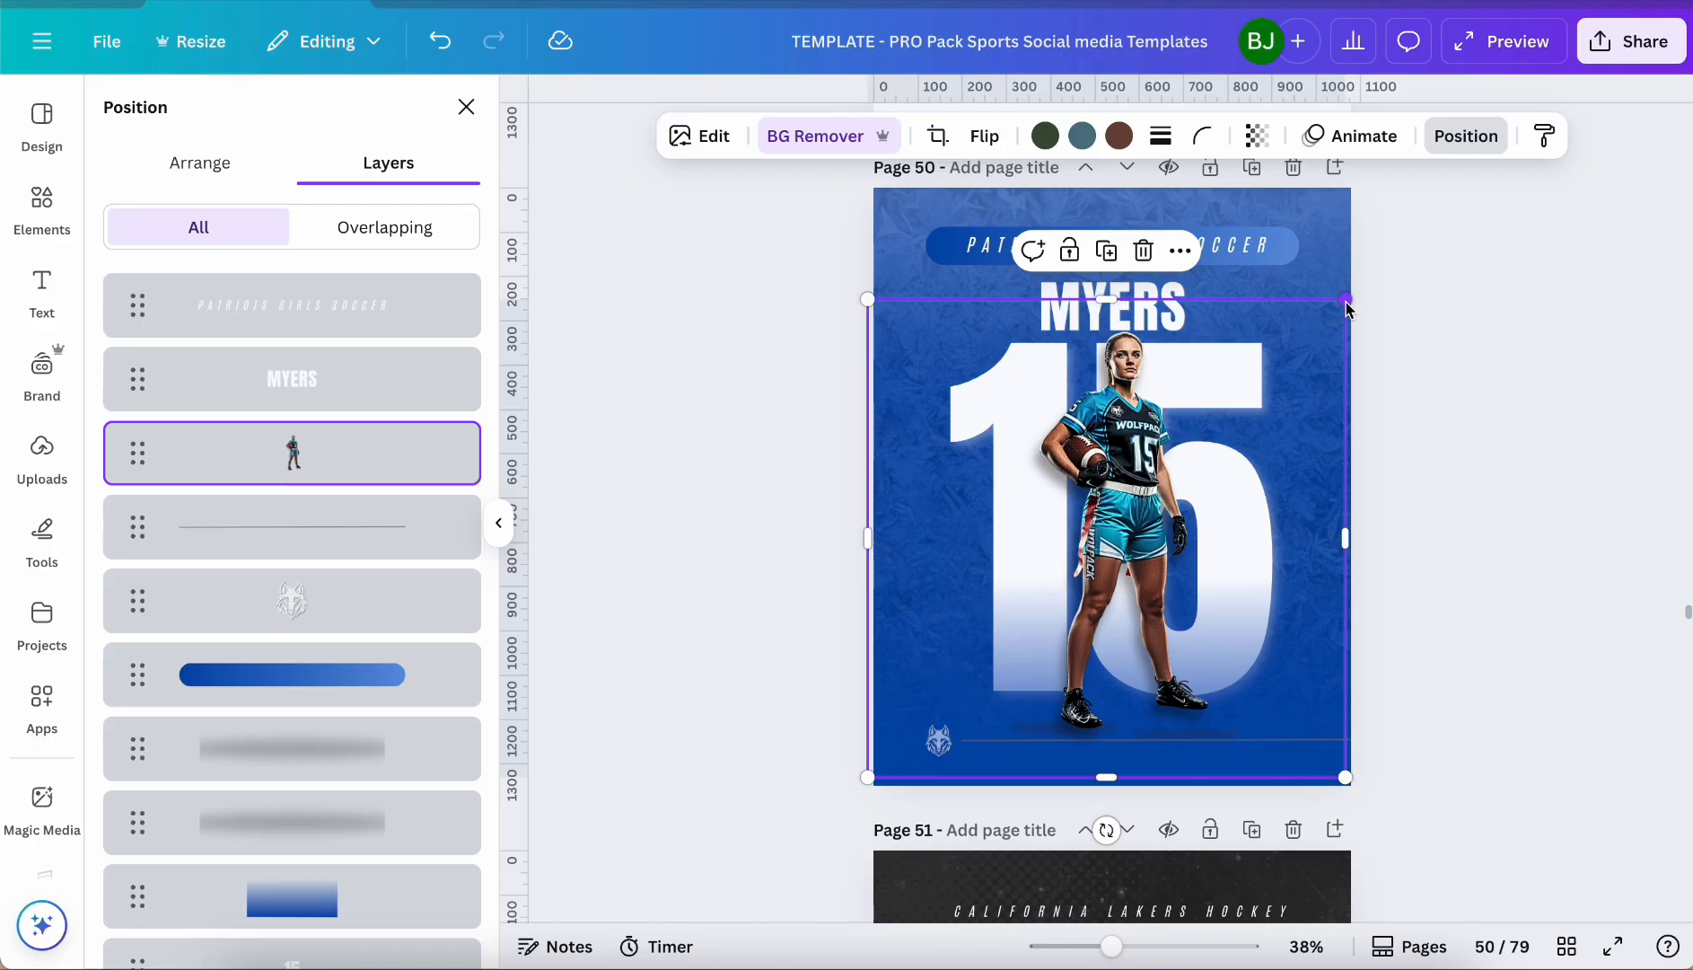
{"action": "left_click_drag", "start_coordinate": [1341, 303], "coordinate": [1335, 330]}
{"action": "left_click_drag", "start_coordinate": [1329, 334], "coordinate": [1327, 333]}
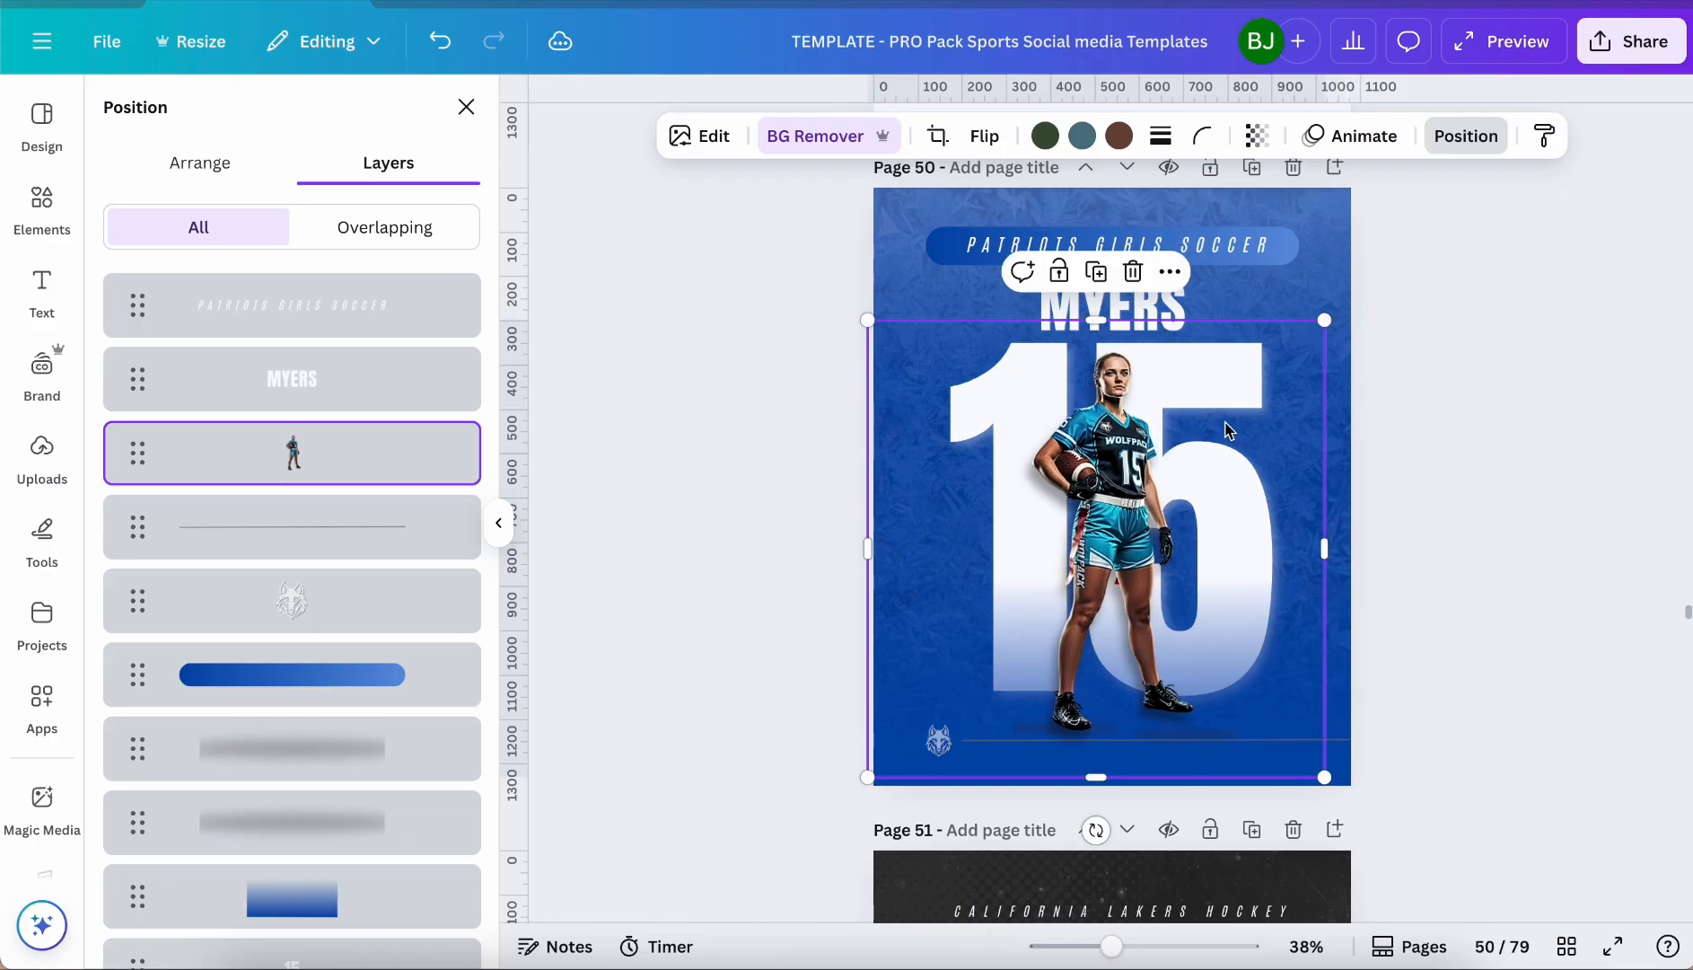
{"action": "left_click_drag", "start_coordinate": [1227, 430], "coordinate": [1218, 423]}
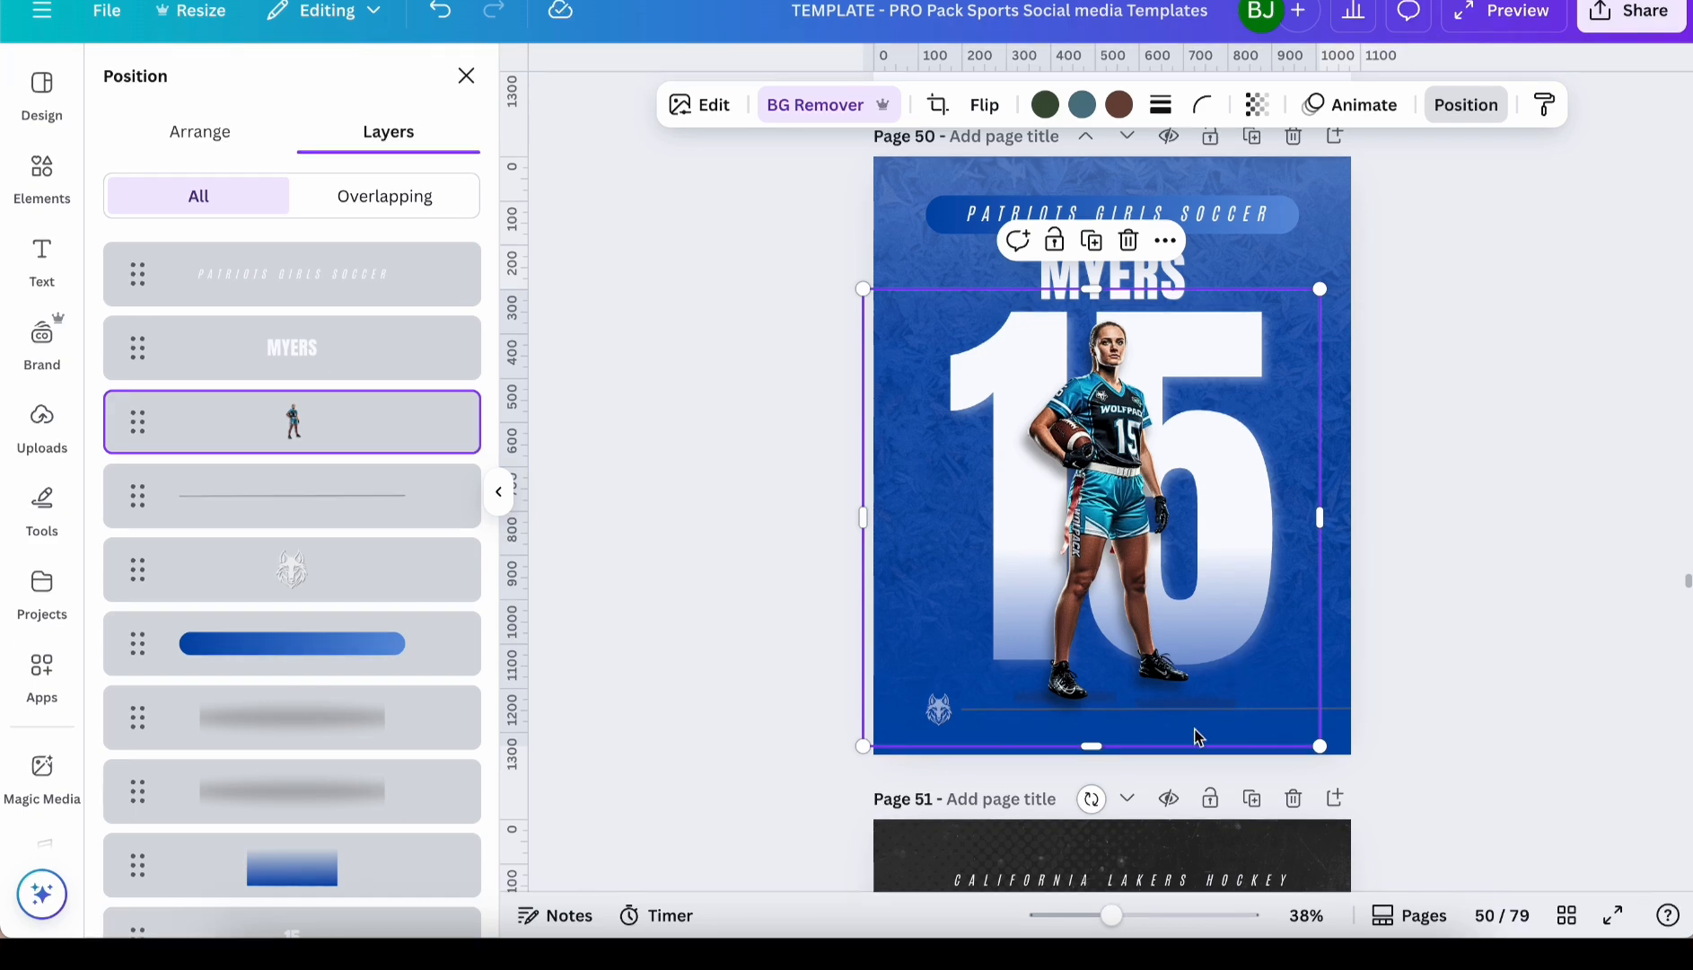
Adjust the shadow under the player's foot and delete the wolf logo from the page
{"action": "left_click", "coordinate": [373, 802]}
{"action": "left_click_drag", "start_coordinate": [1210, 766], "coordinate": [1204, 748]}
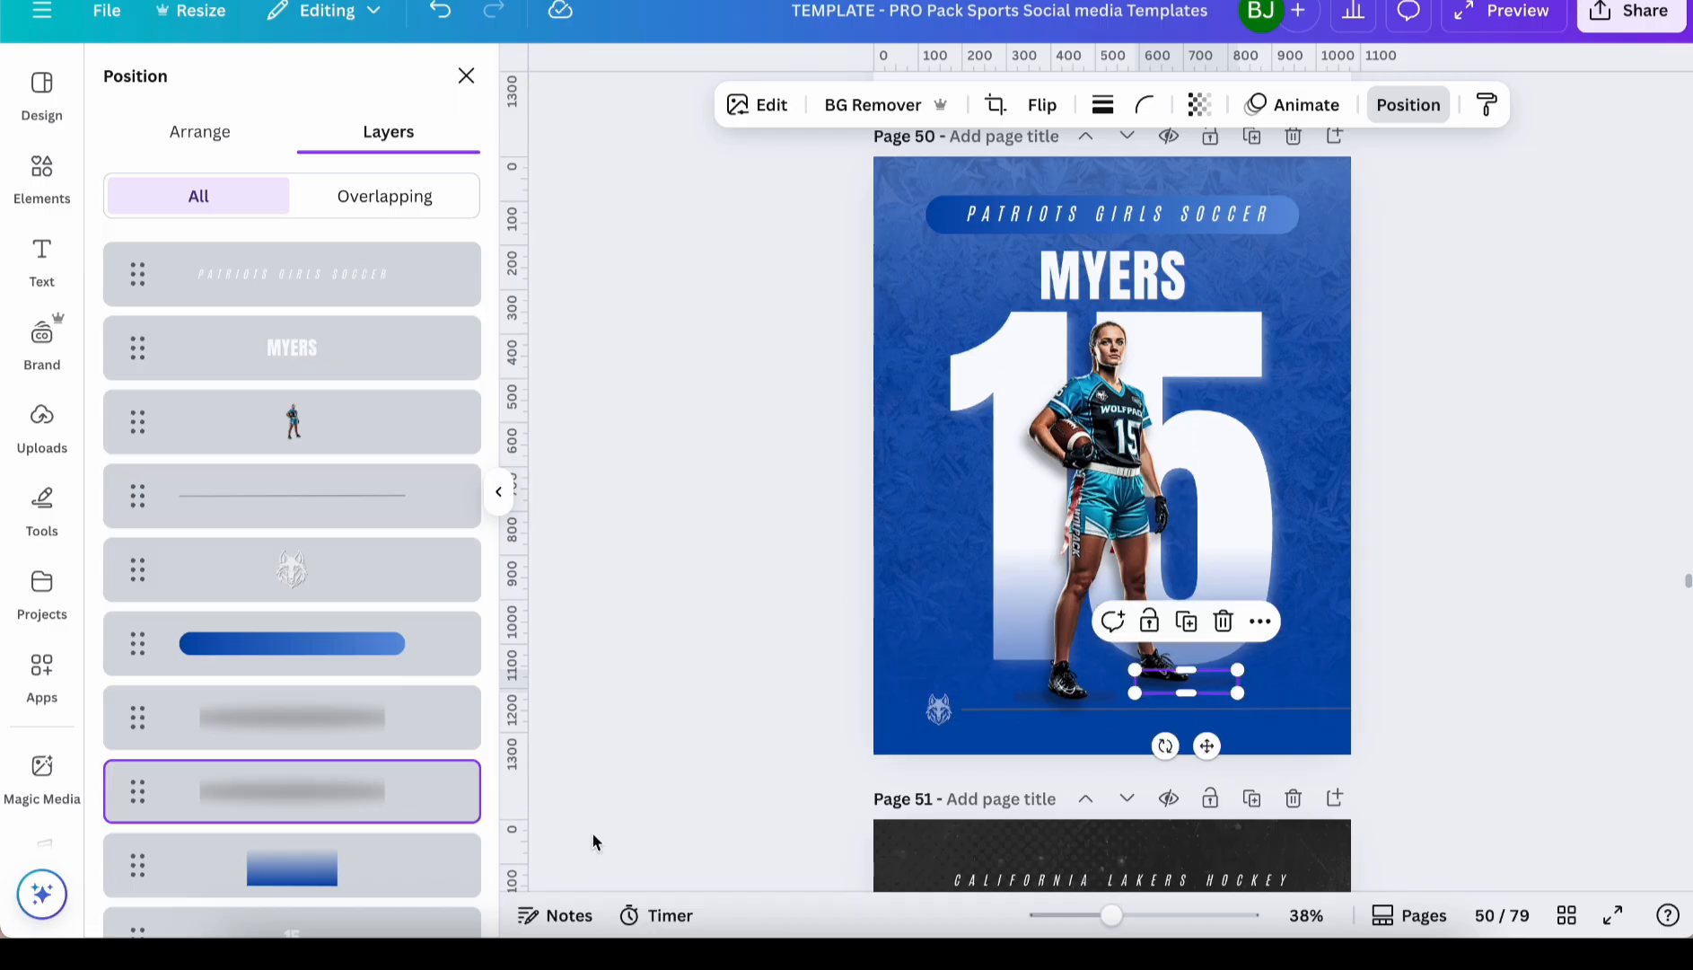
{"action": "left_click", "coordinate": [340, 587]}
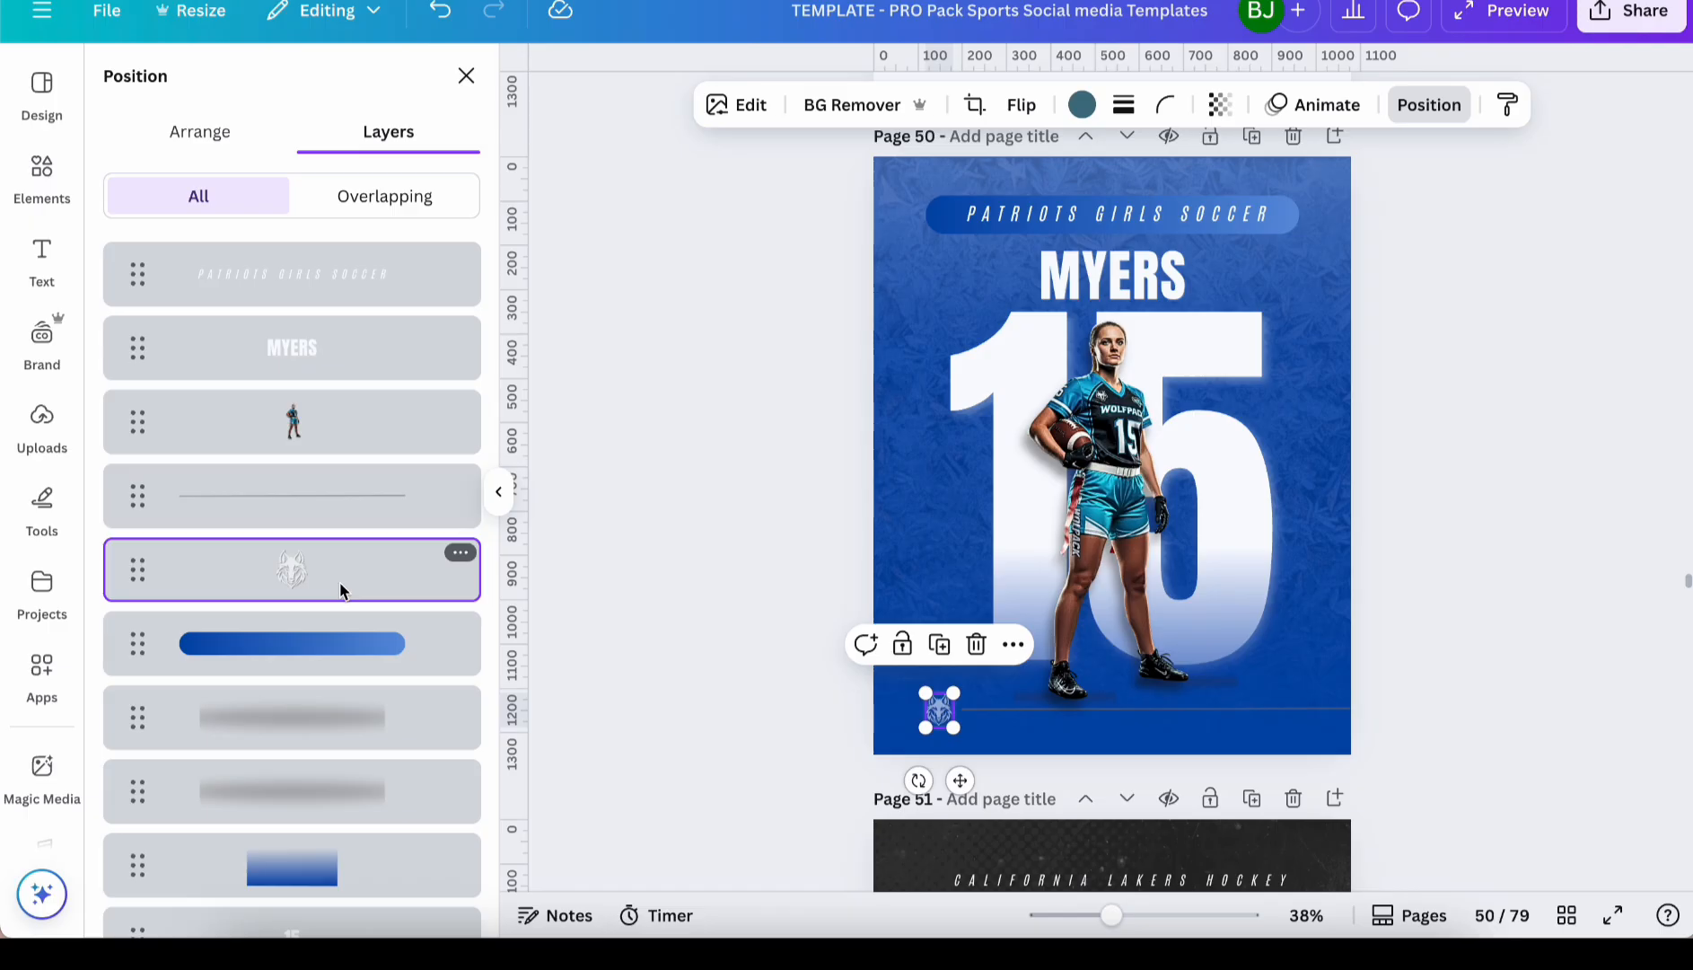
{"action": "key", "text": "Delete"}
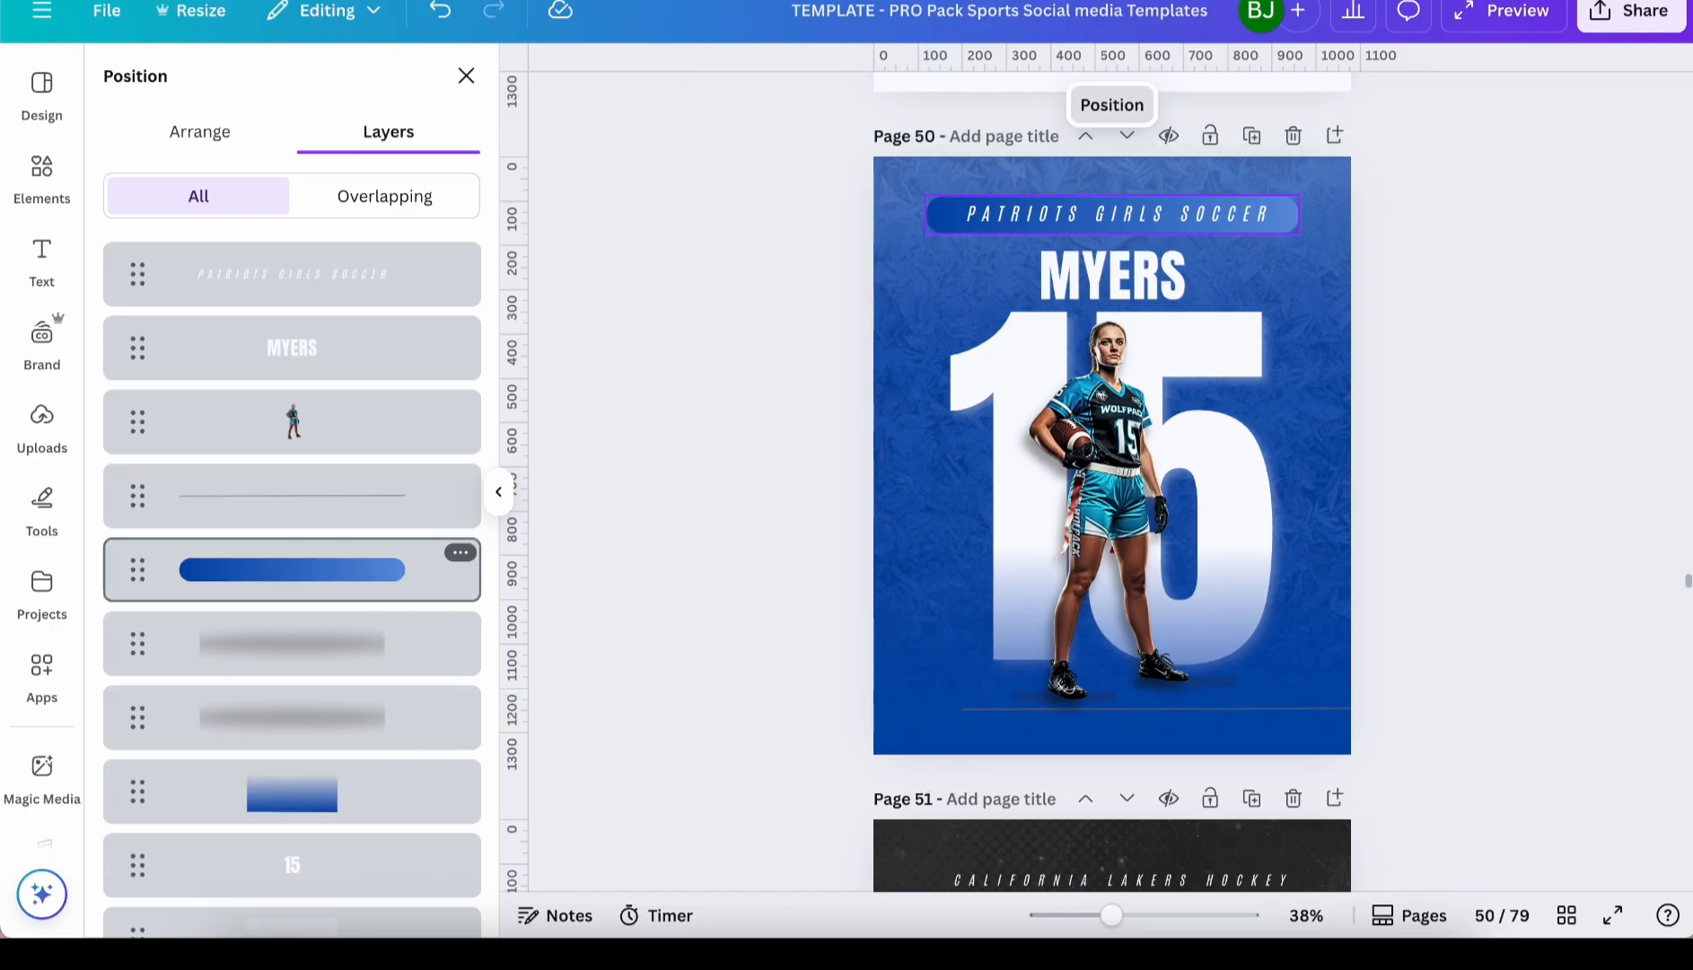
Change the team line above the player's name to "WOLFPACK GIRLS SOCCER"
{"action": "left_click", "coordinate": [1038, 230]}
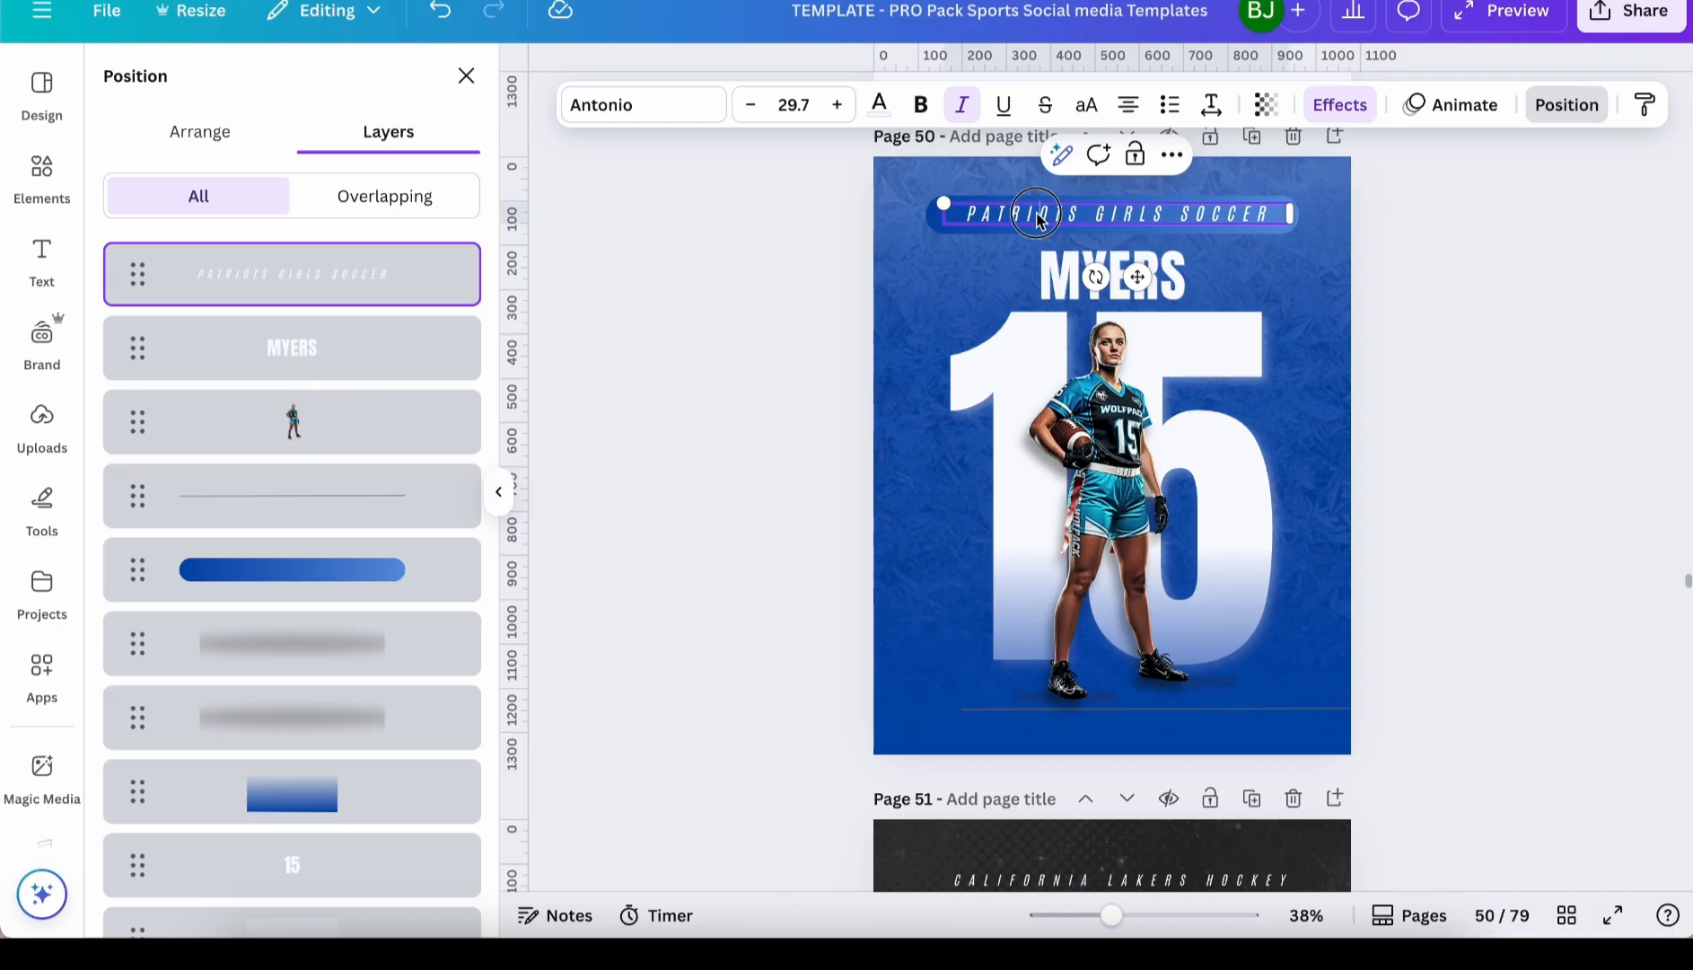
{"action": "double_click", "coordinate": [1039, 220]}
{"action": "type", "text": "Wol"}
{"action": "key", "text": "BackSpace"}
{"action": "key", "text": "BackSpace"}
{"action": "type", "text": "OLFPACK"}
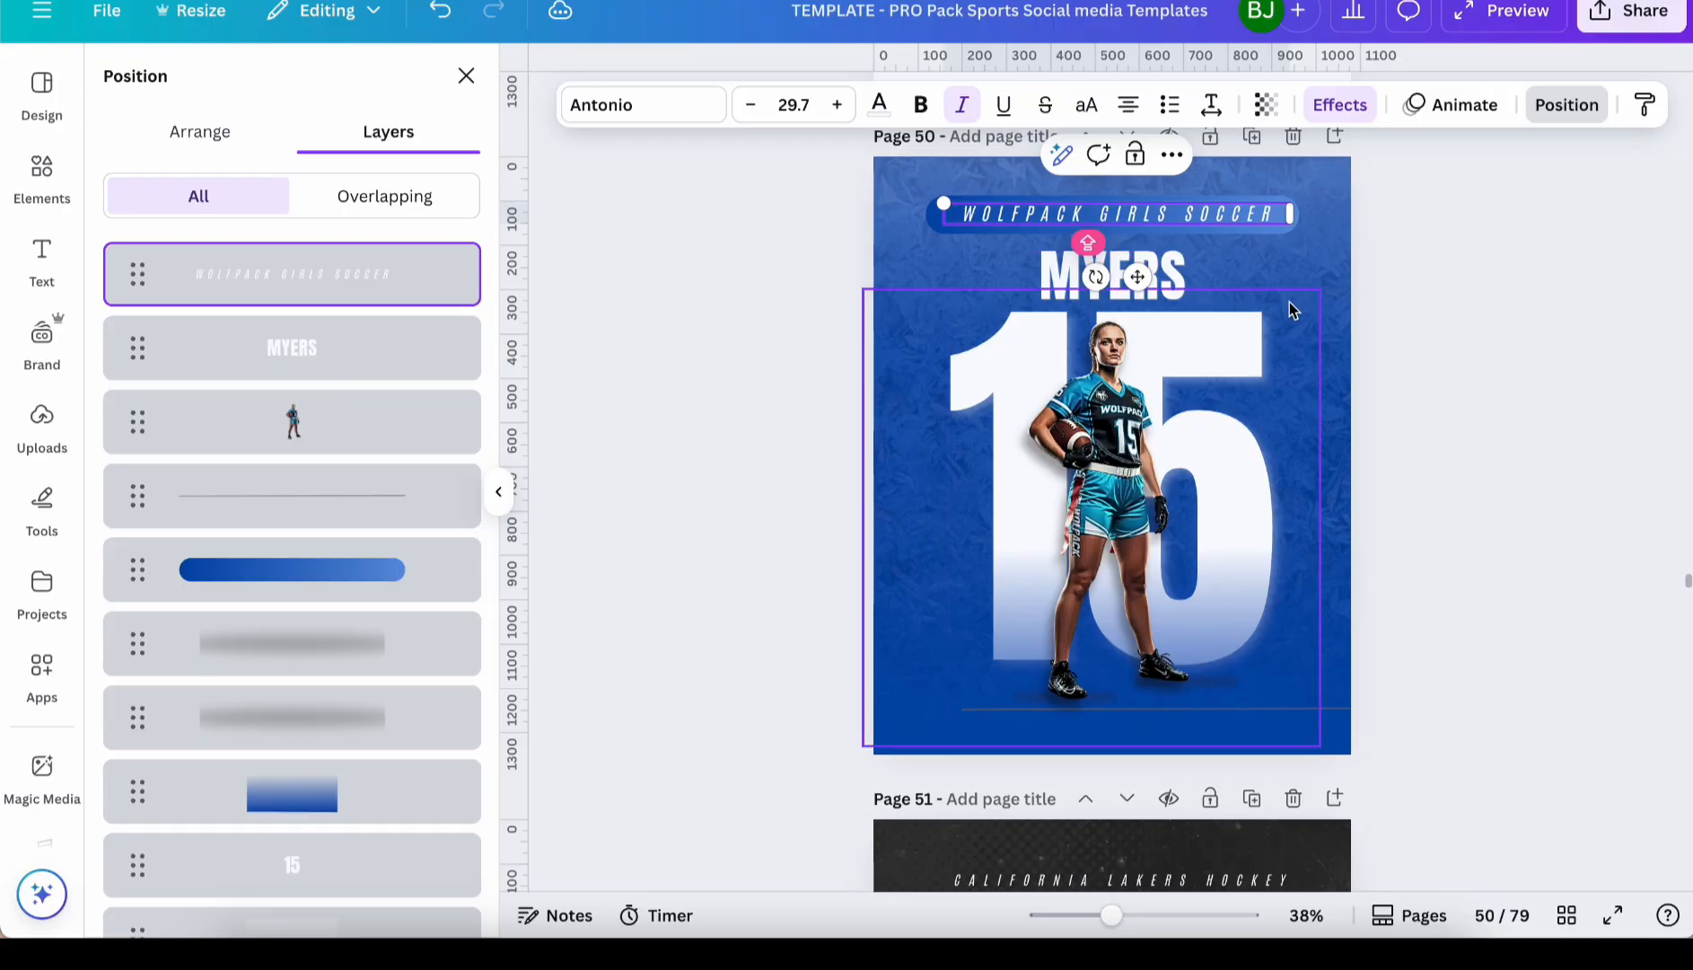
{"action": "left_click", "coordinate": [1283, 307]}
Replace the large surname heading with the new player's surname
{"action": "left_click", "coordinate": [1133, 269]}
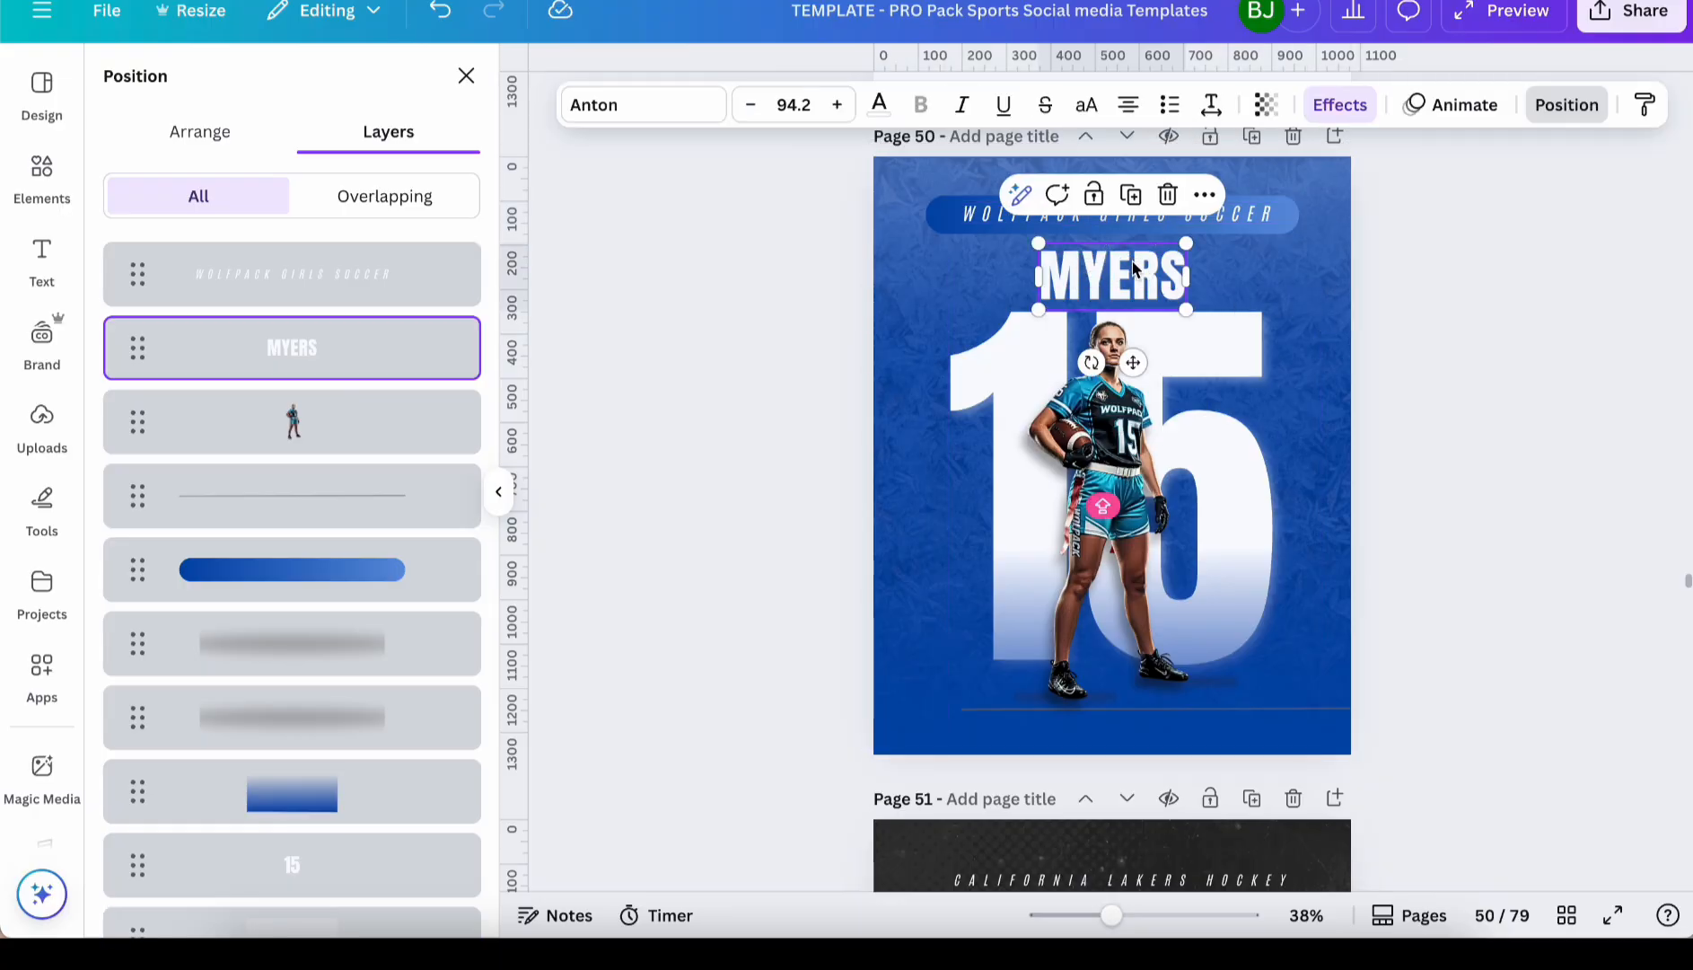
{"action": "double_click", "coordinate": [1132, 267]}
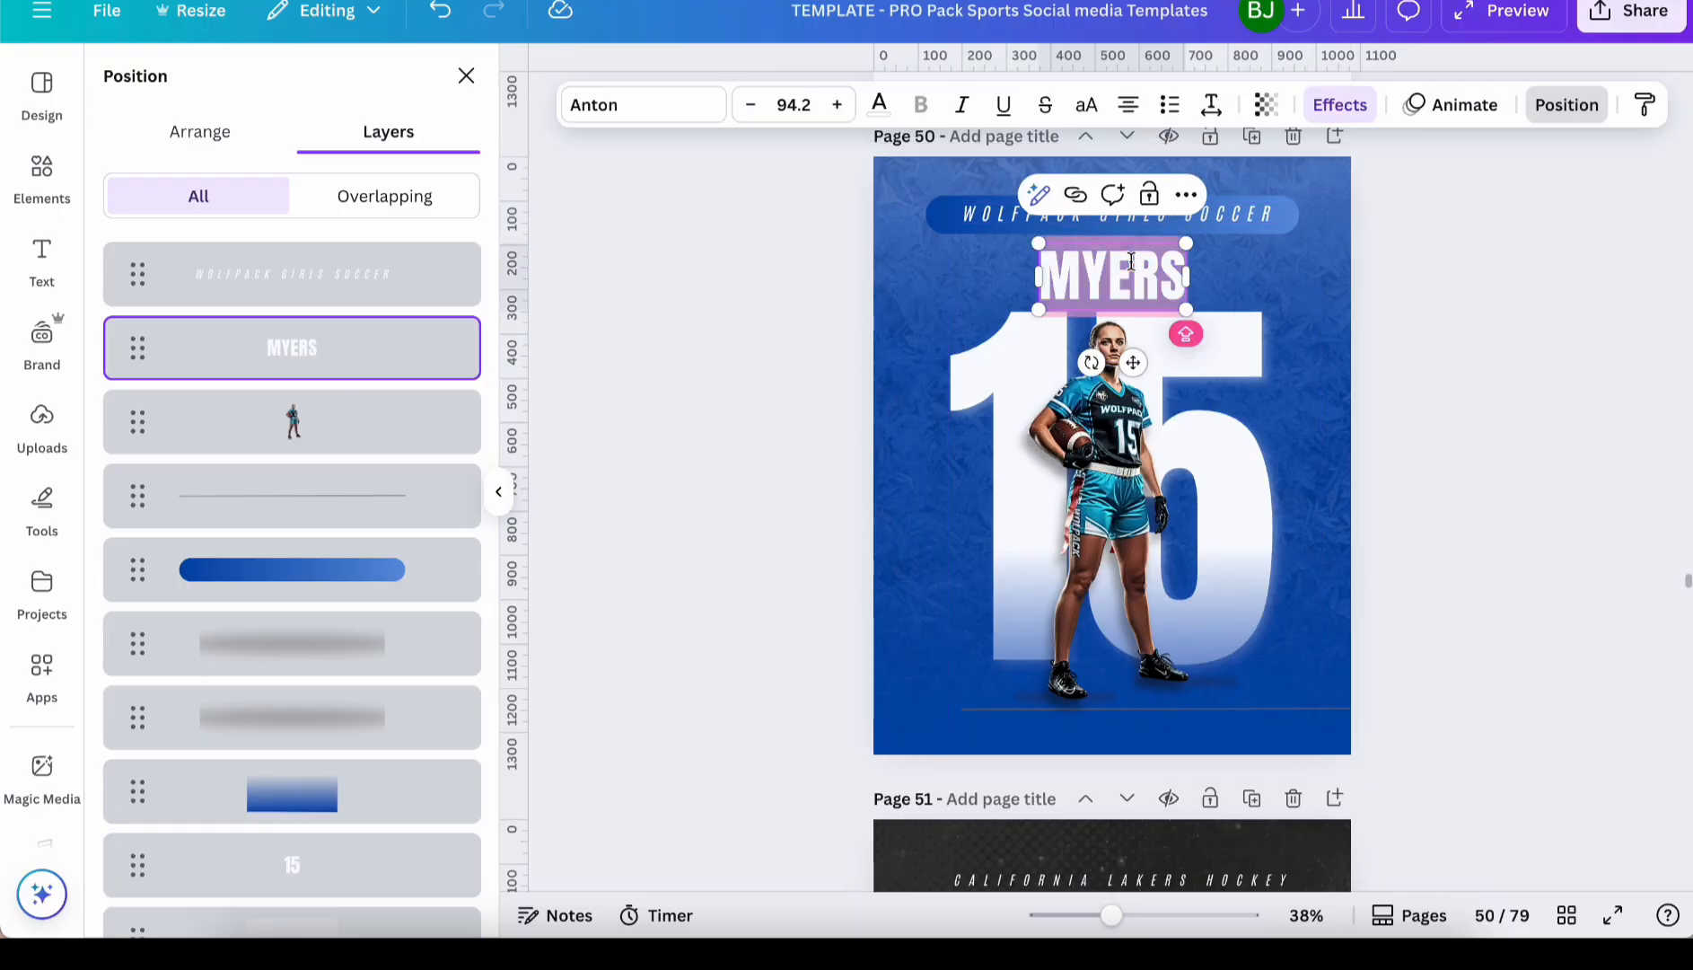
{"action": "type", "text": "JOHNSON"}
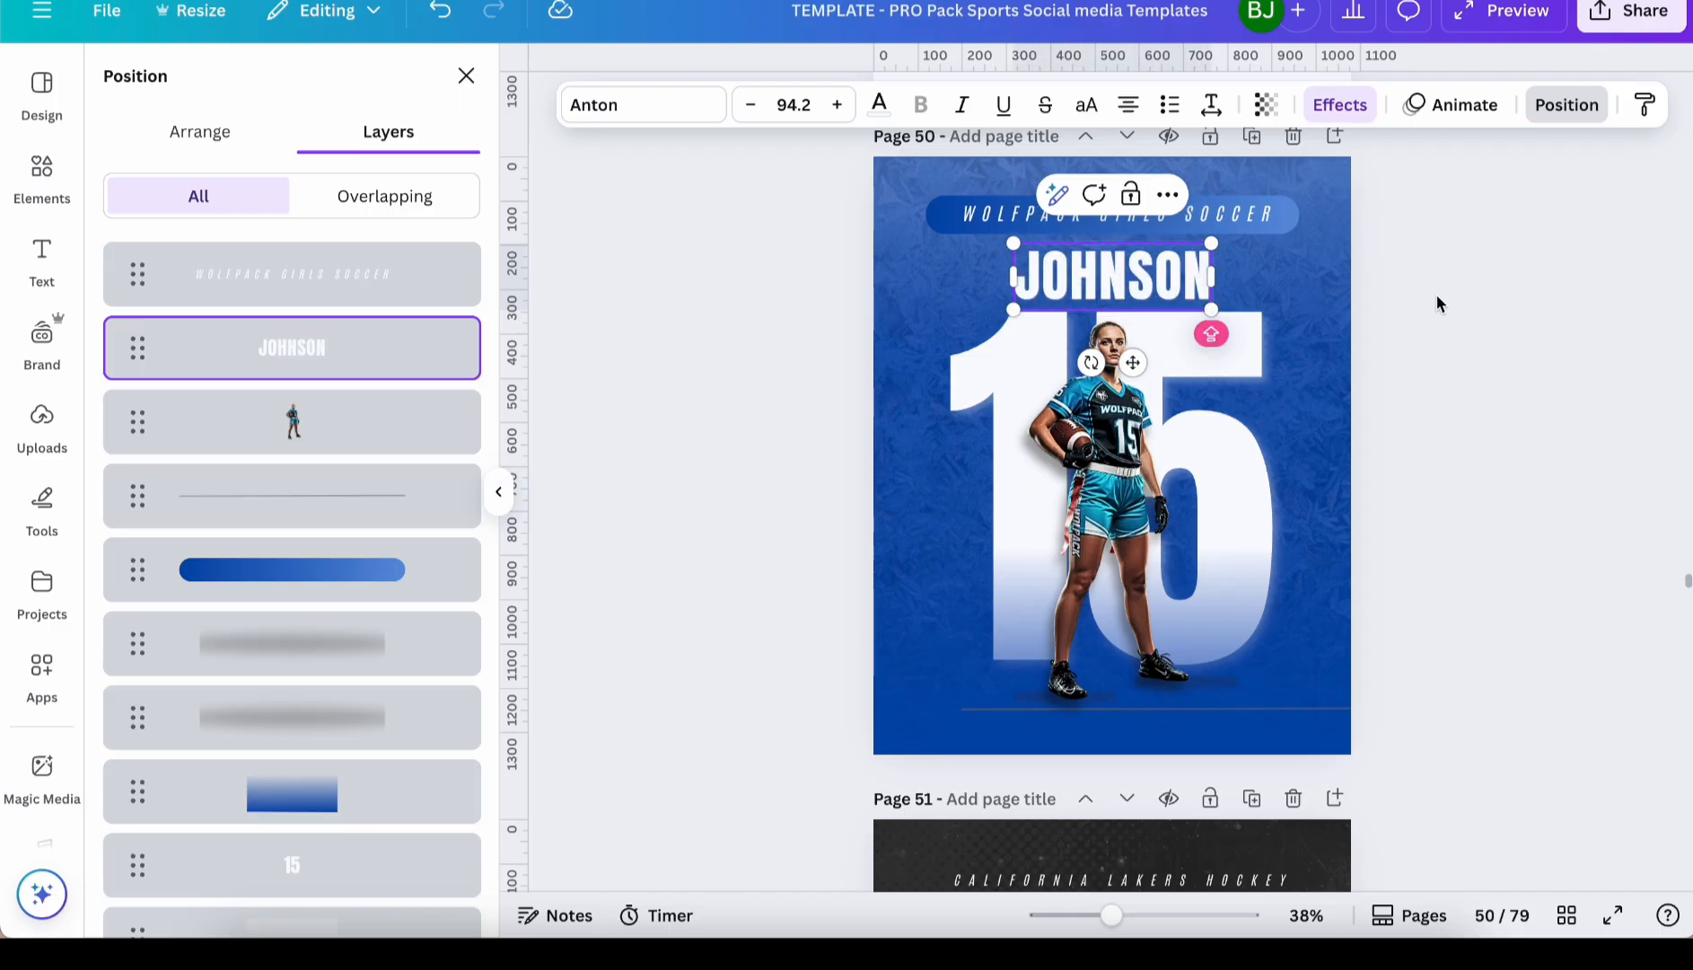
Crop the empty margins on both sides of the football player photo close to her body
{"action": "left_click", "coordinate": [1237, 387]}
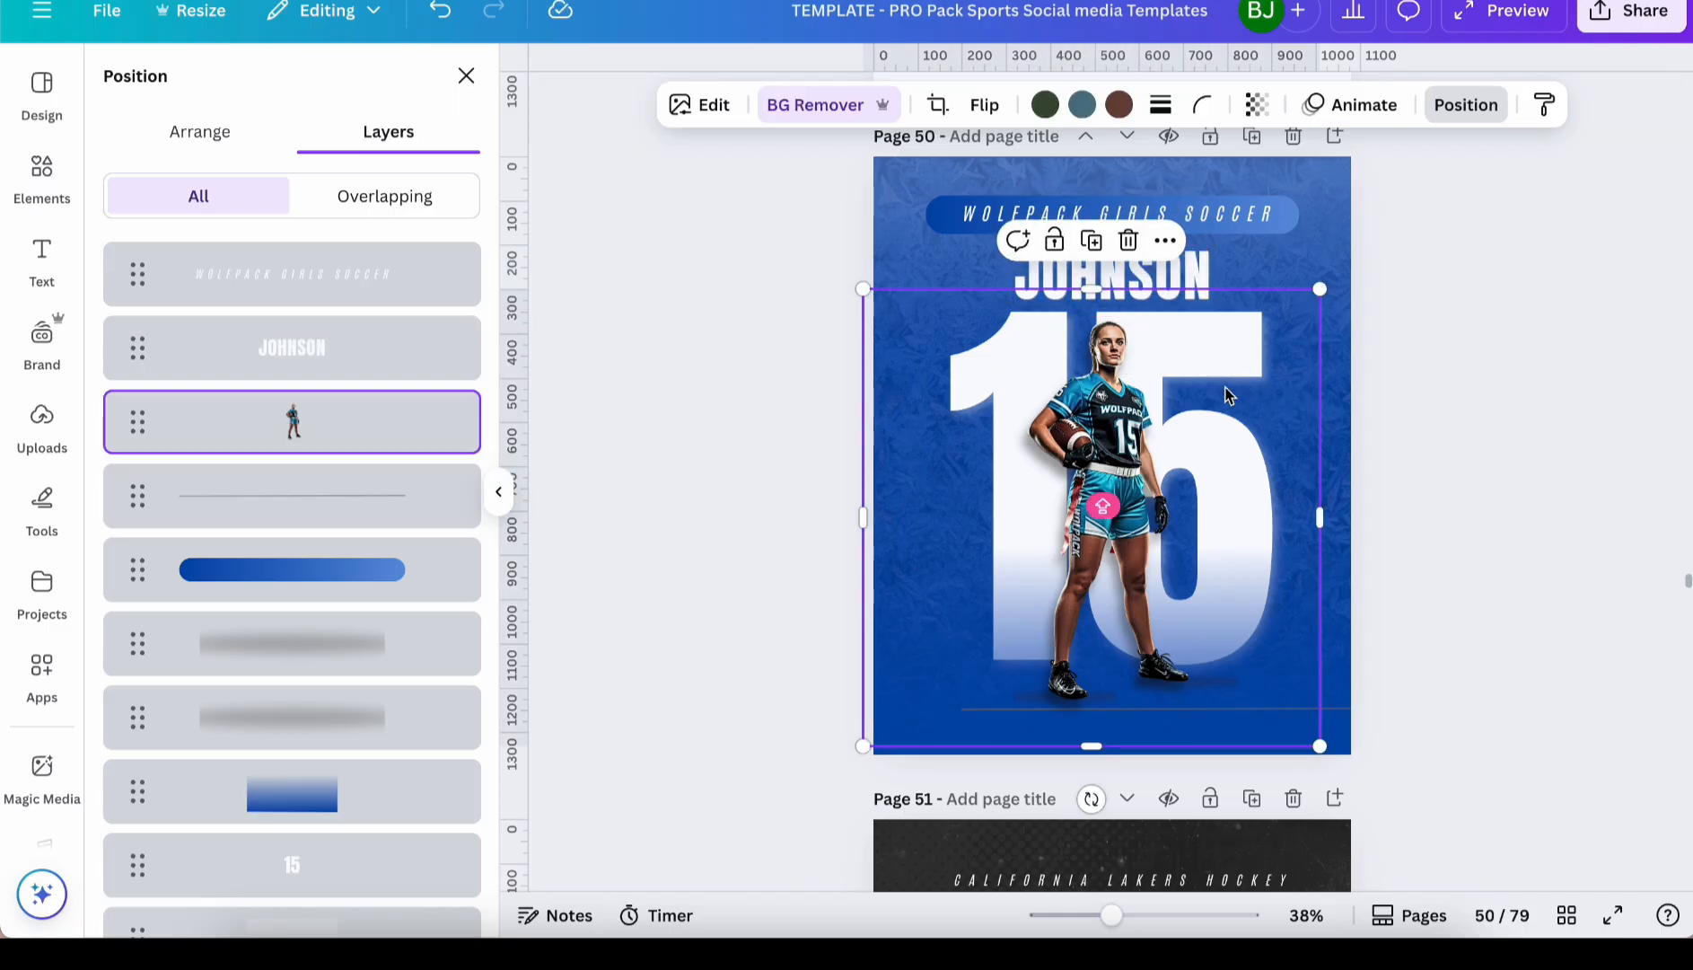
{"action": "double_click", "coordinate": [1226, 392]}
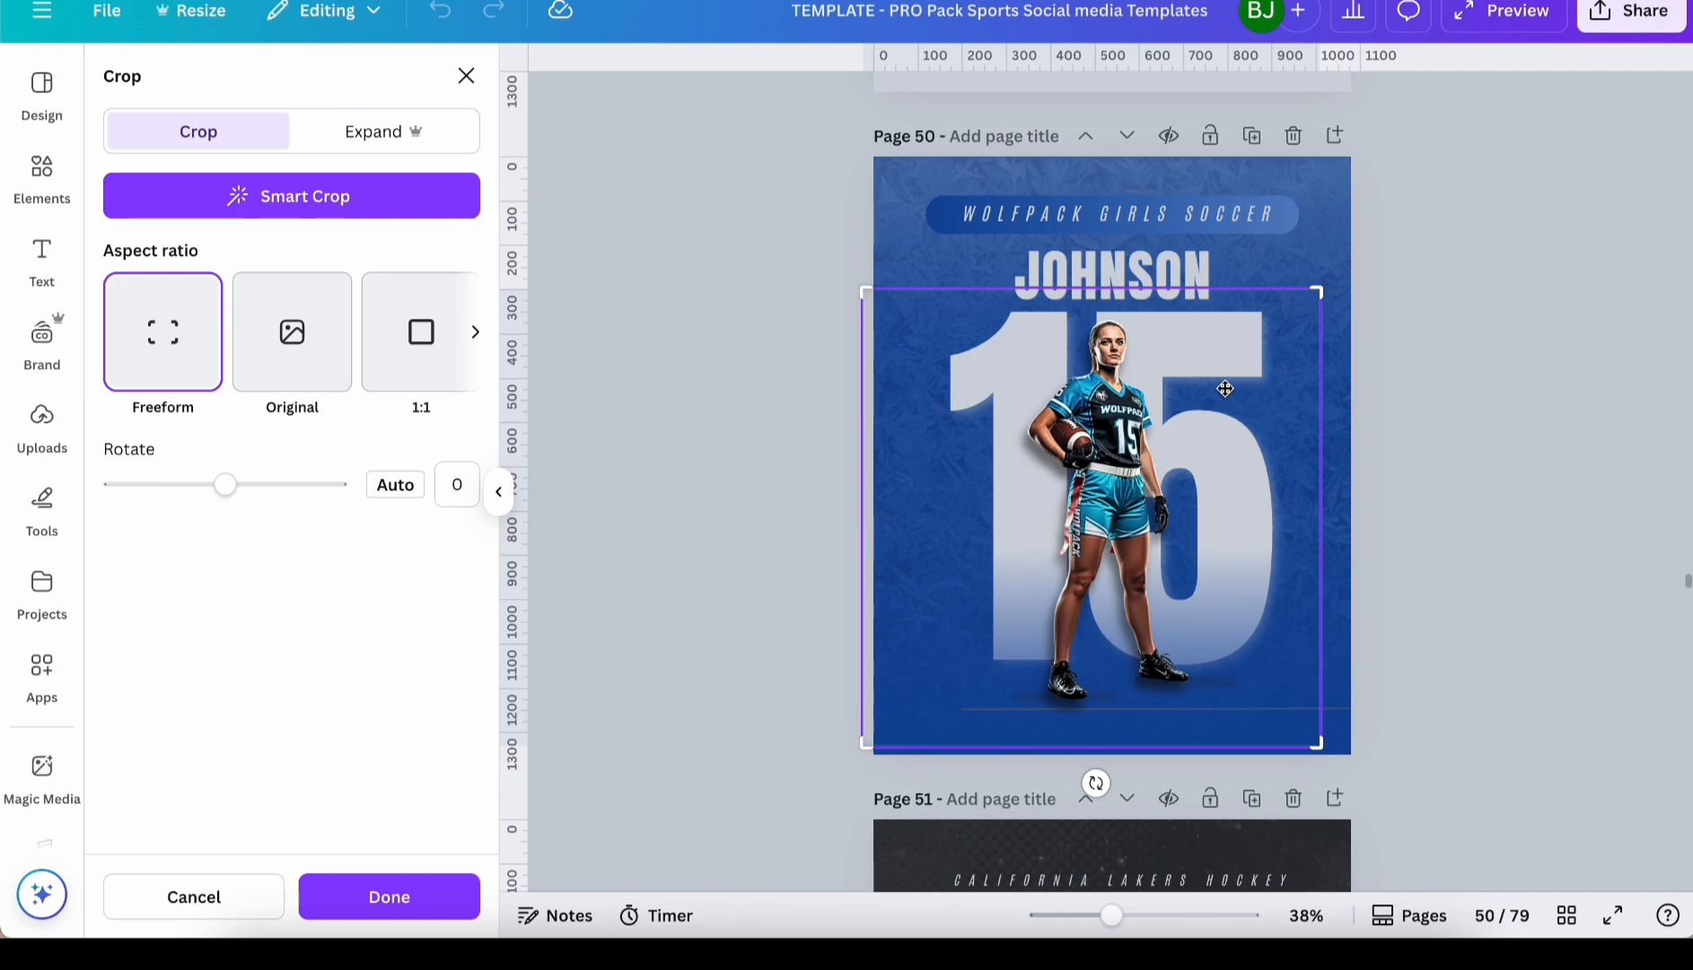
{"action": "left_click", "coordinate": [395, 896]}
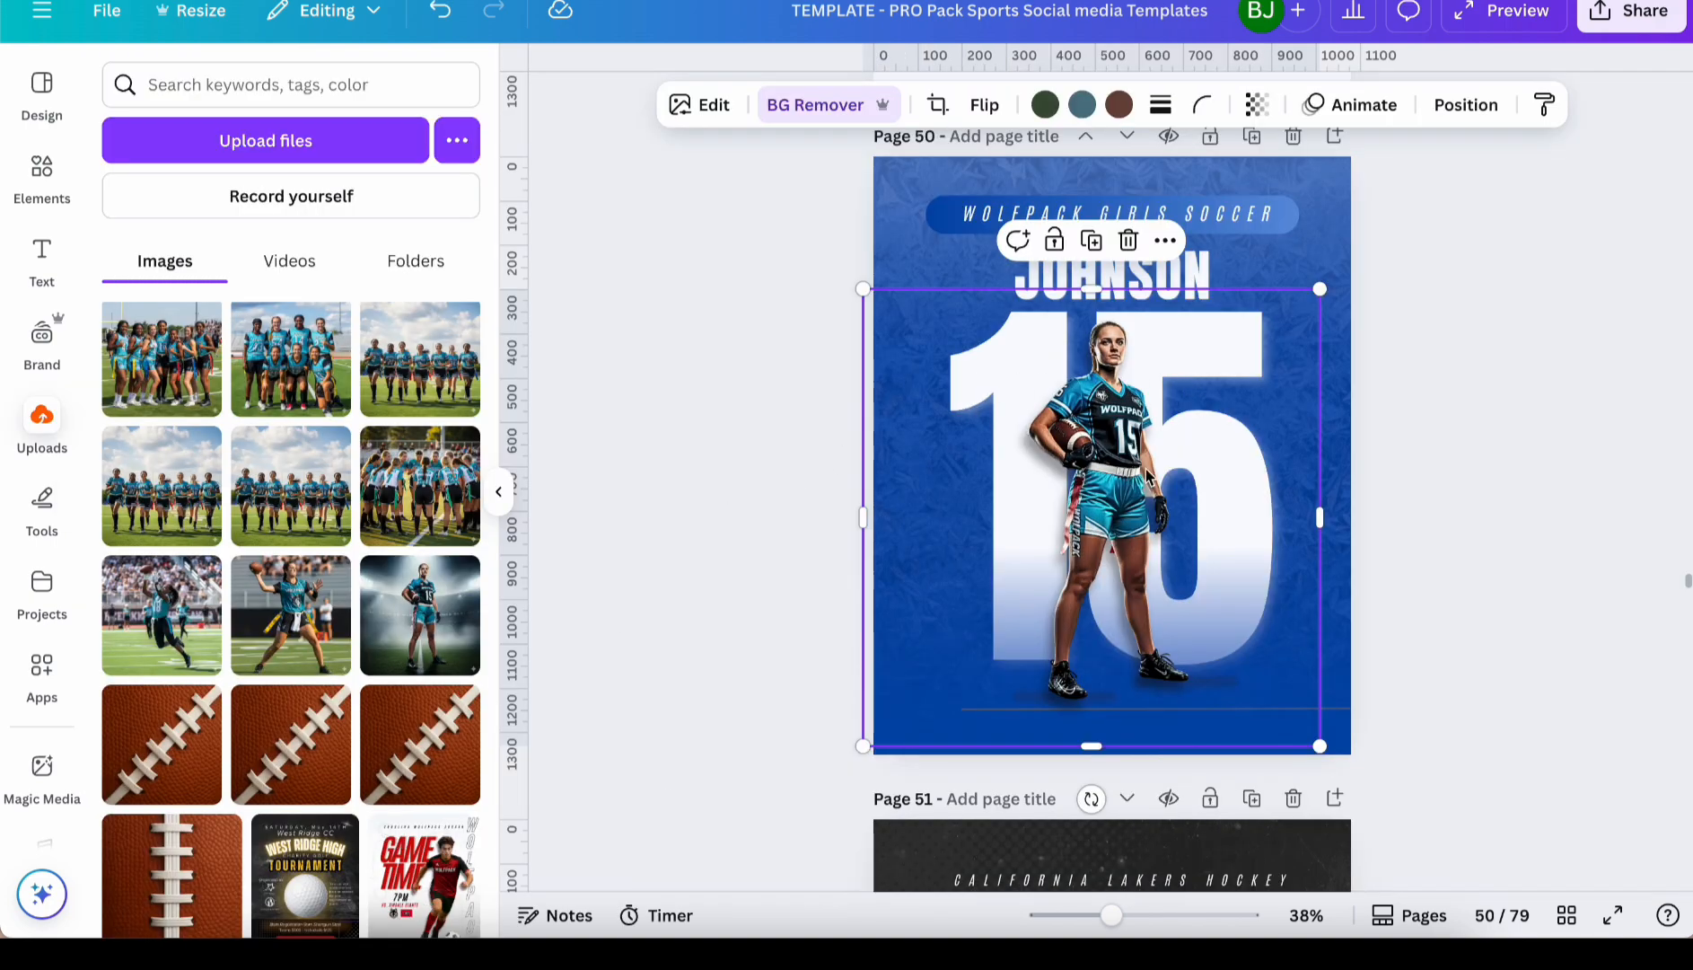
{"action": "left_click_drag", "start_coordinate": [1319, 521], "coordinate": [1223, 579]}
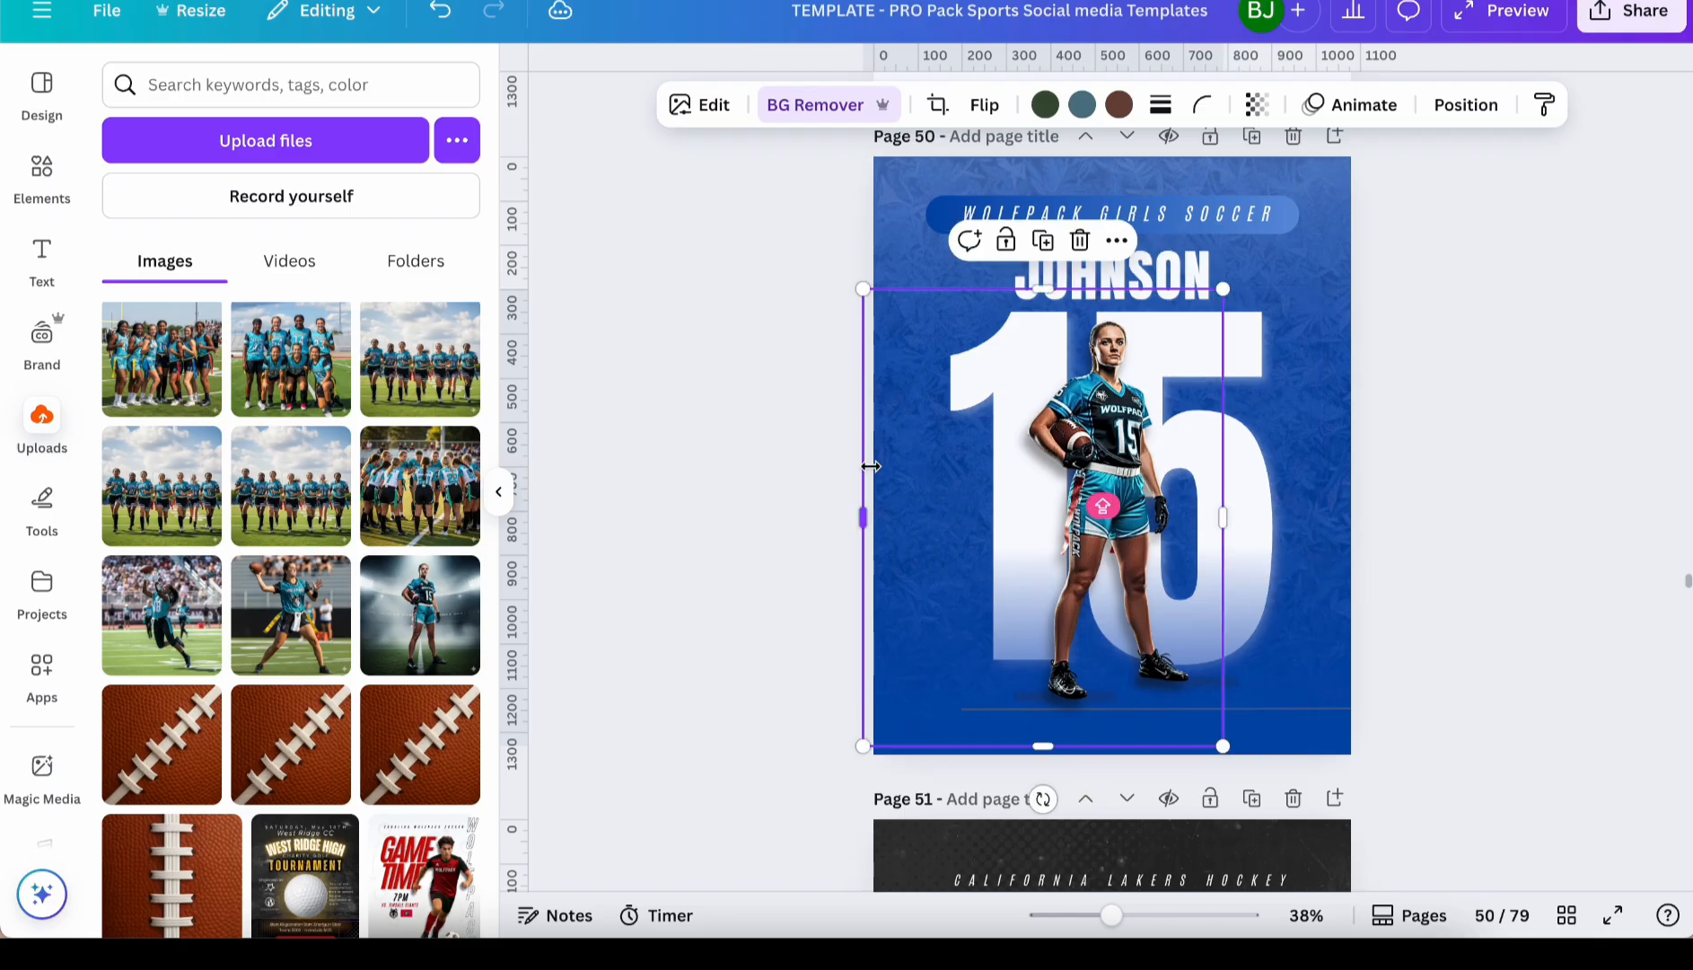
{"action": "left_click_drag", "start_coordinate": [863, 525], "coordinate": [1000, 519]}
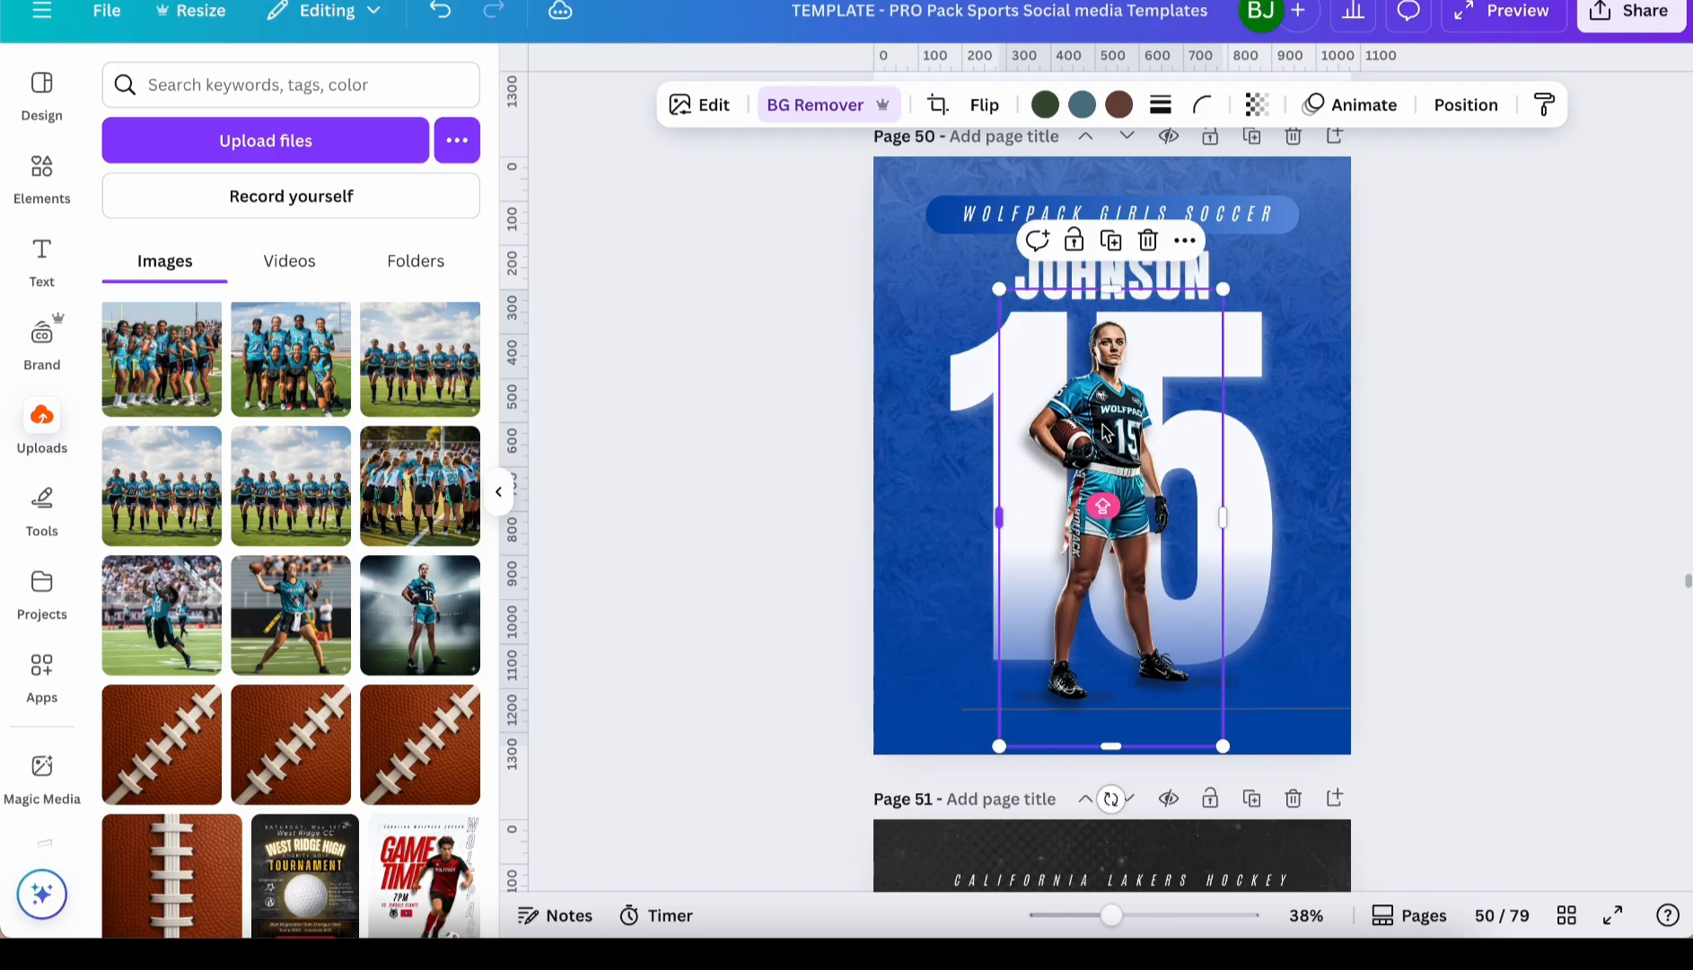
Change the large jersey number behind the player to 12
{"action": "left_click", "coordinate": [1265, 378]}
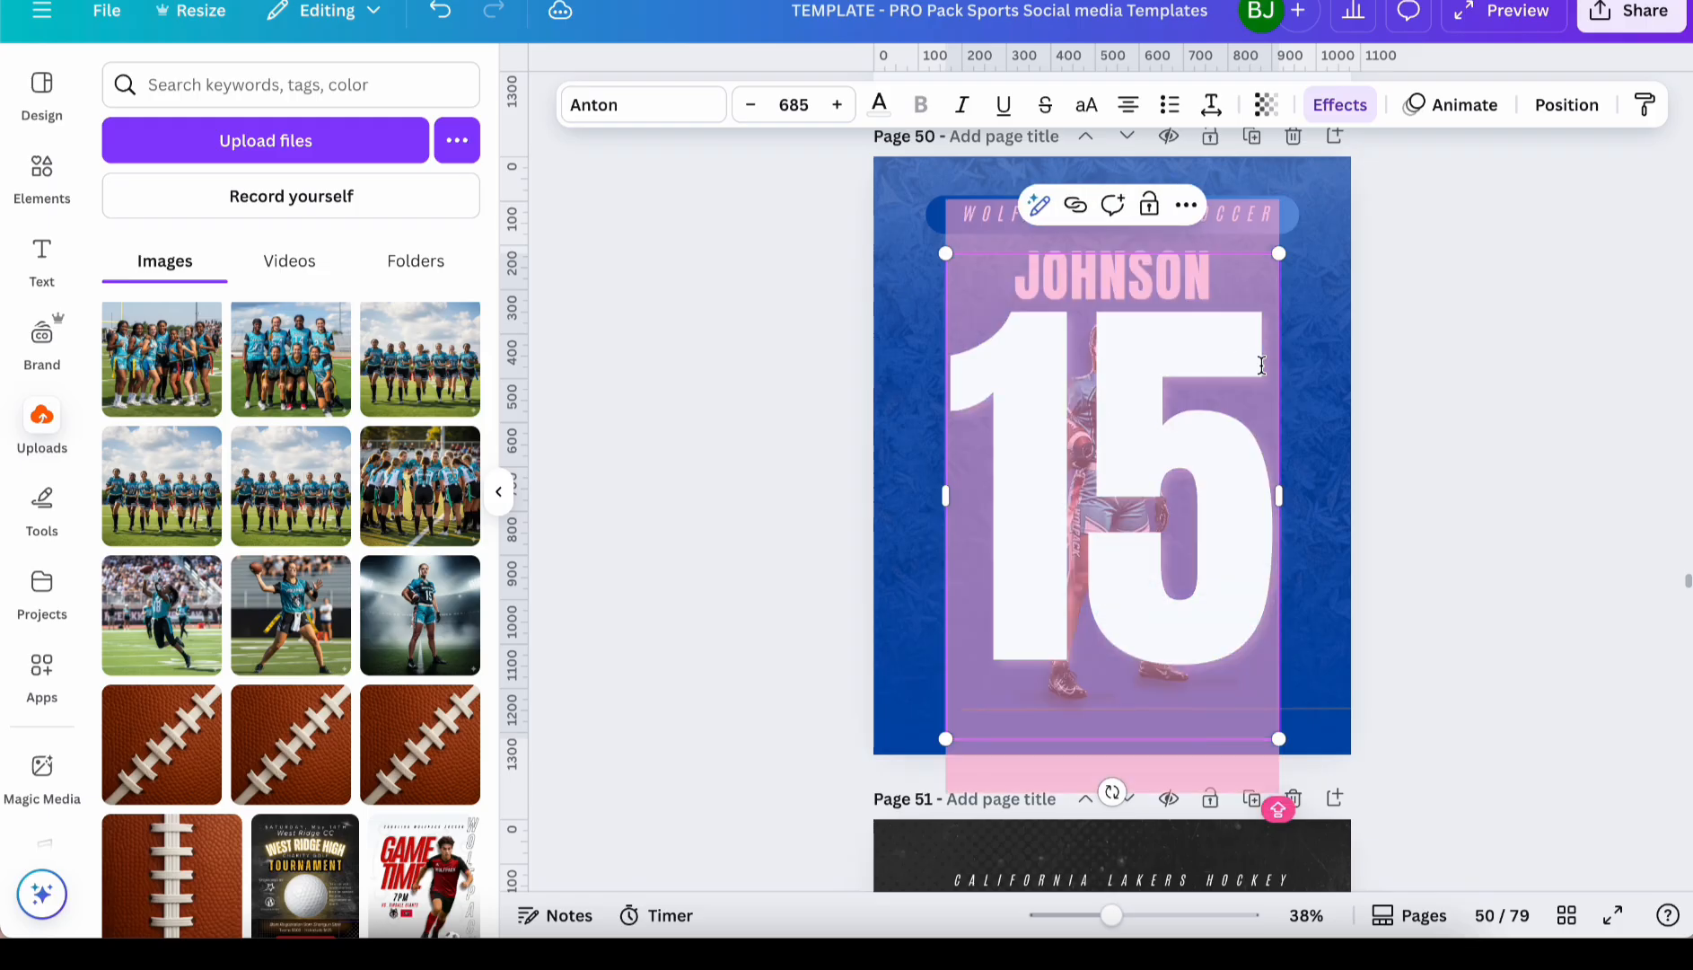
{"action": "type", "text": "12"}
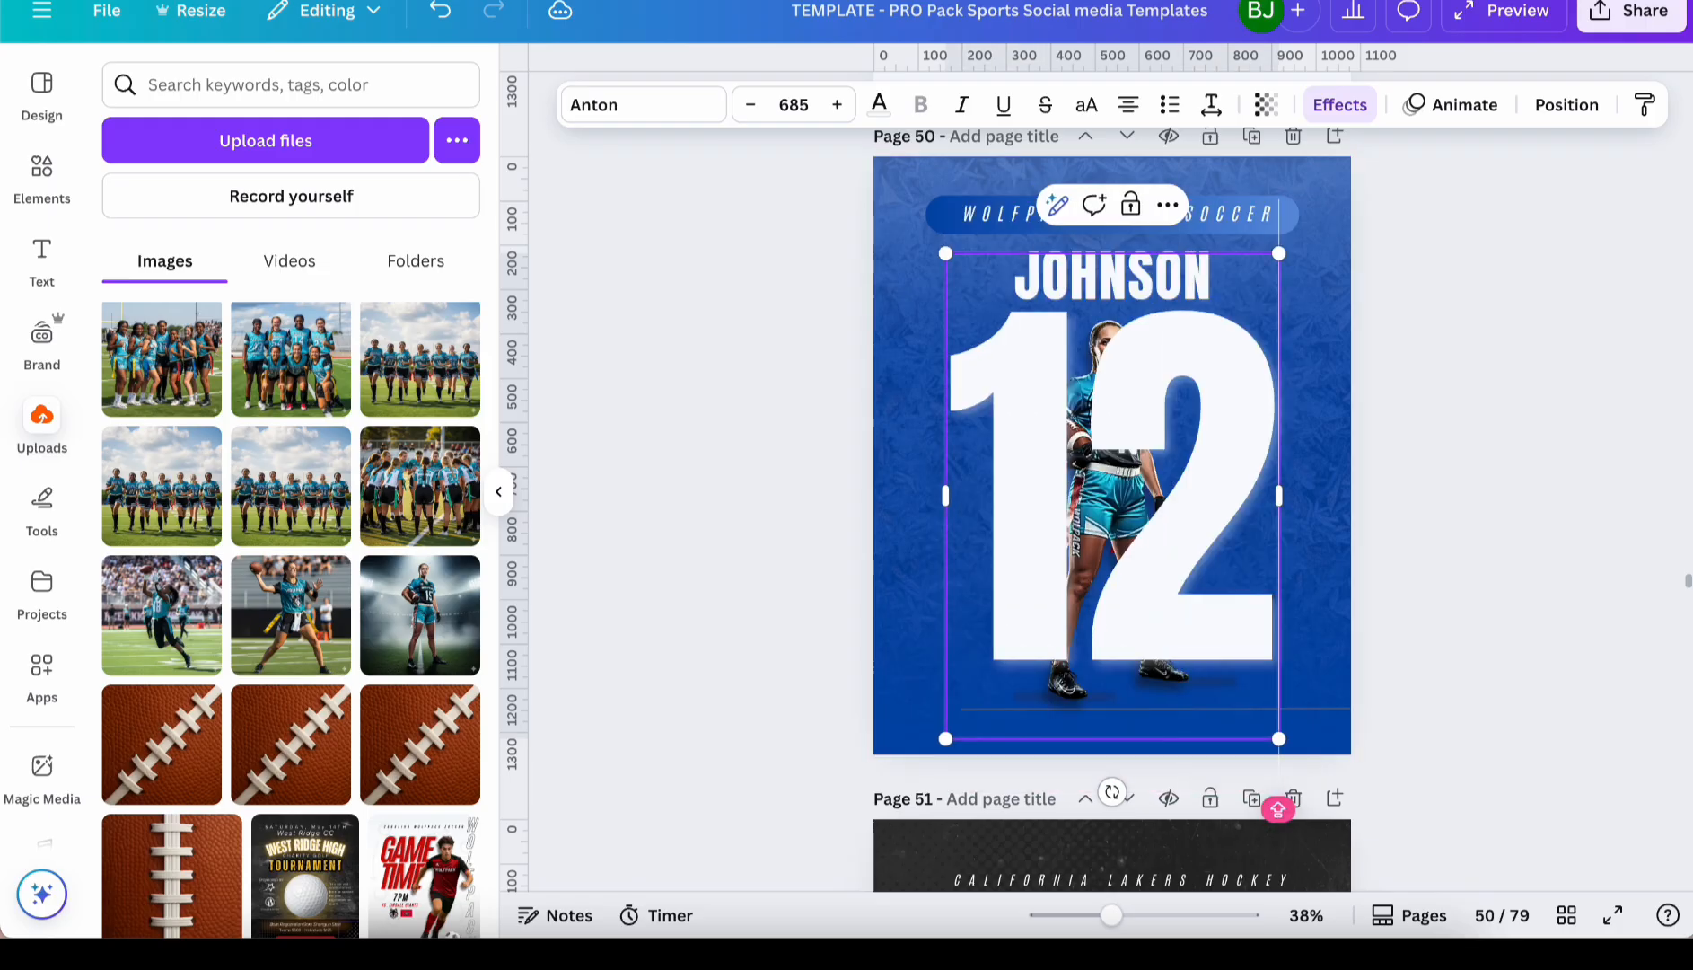
{"action": "left_click", "coordinate": [1427, 373]}
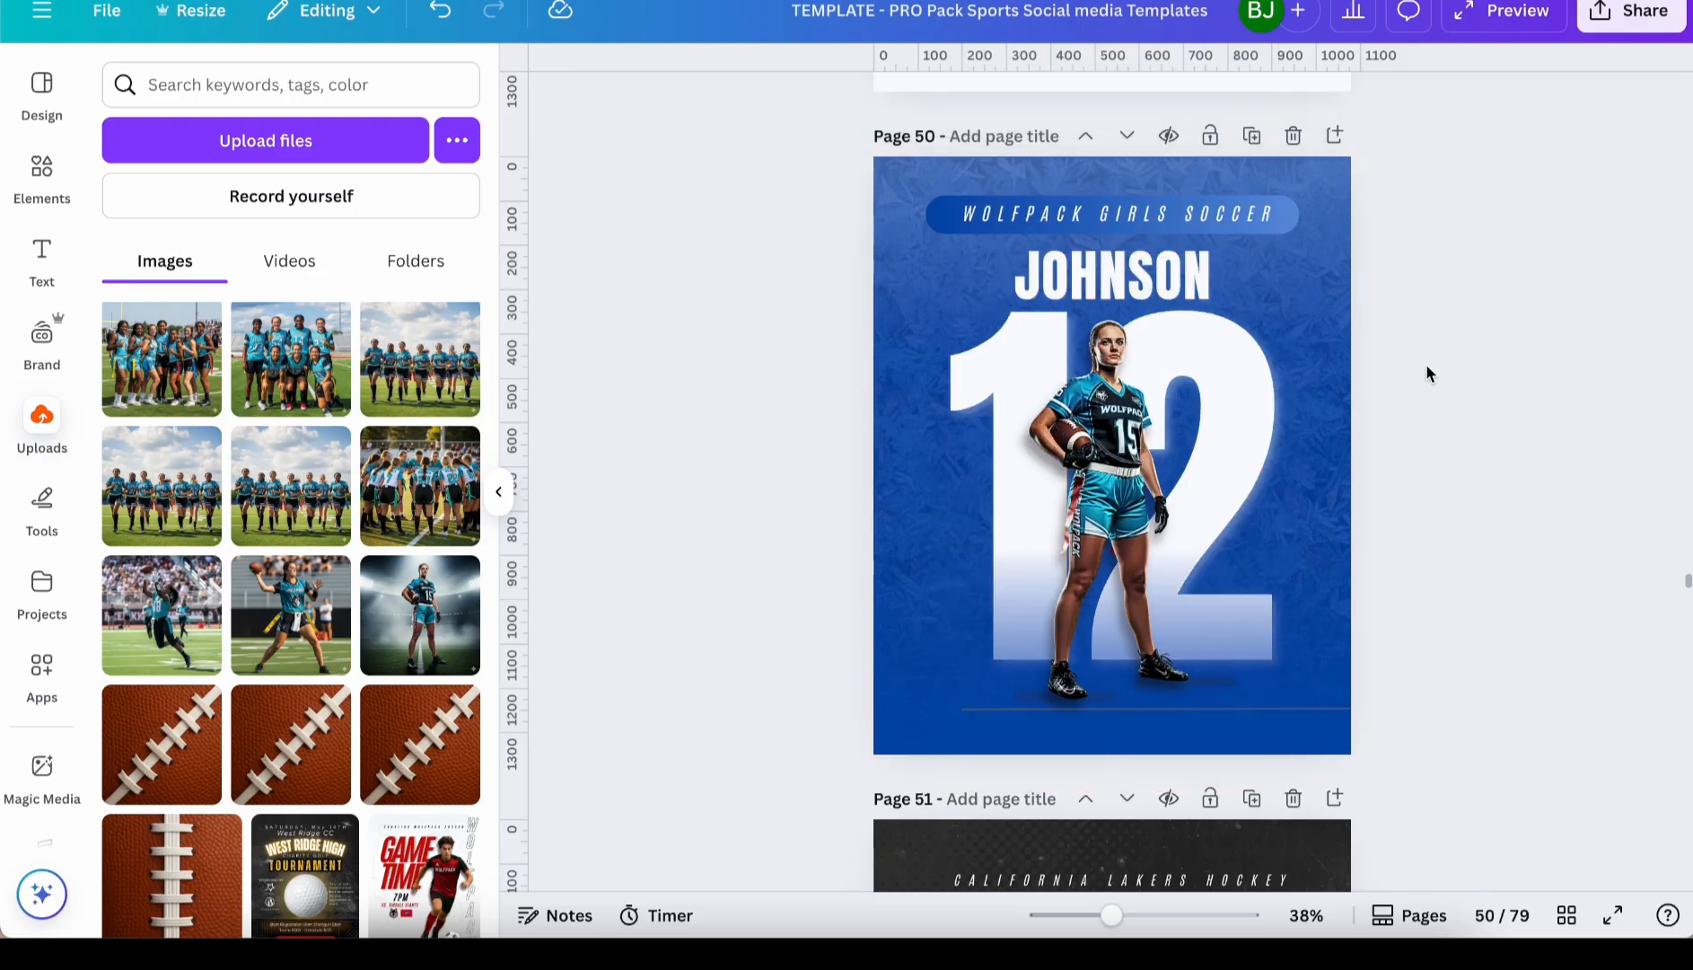
Recolor the gradient at the base of the page with the teal #27A3BF sampled from the player's jersey
{"action": "left_click", "coordinate": [1284, 577]}
{"action": "left_click", "coordinate": [1001, 104]}
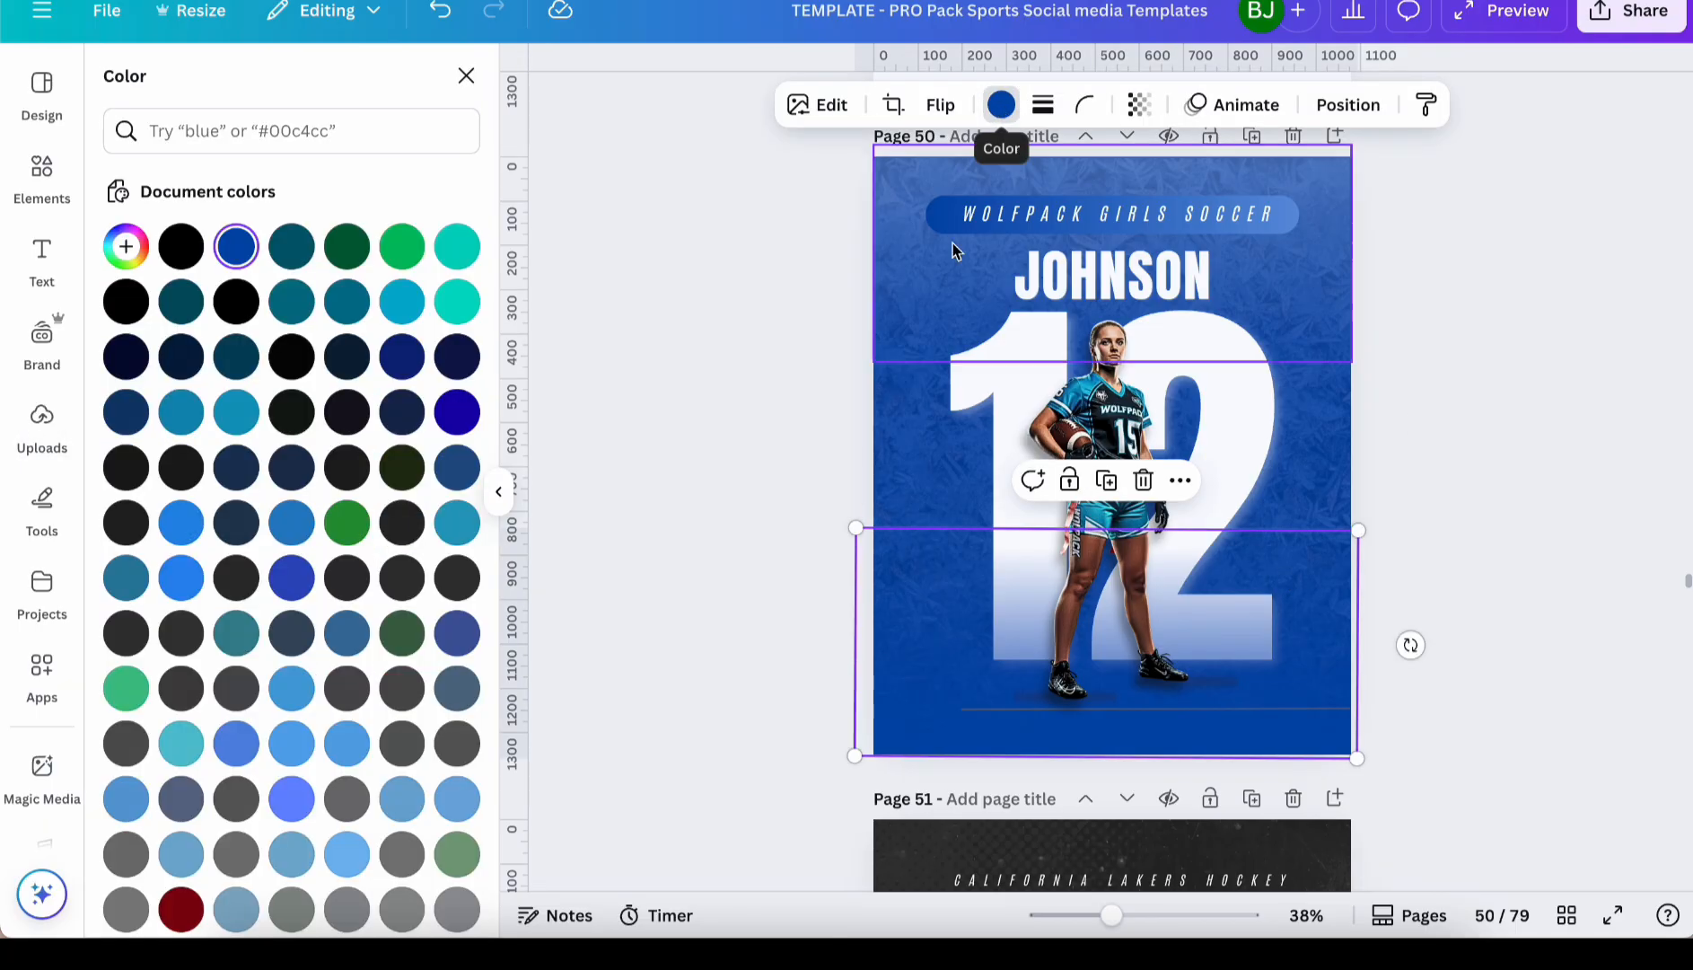
{"action": "left_click", "coordinate": [124, 255]}
{"action": "left_click", "coordinate": [420, 494]}
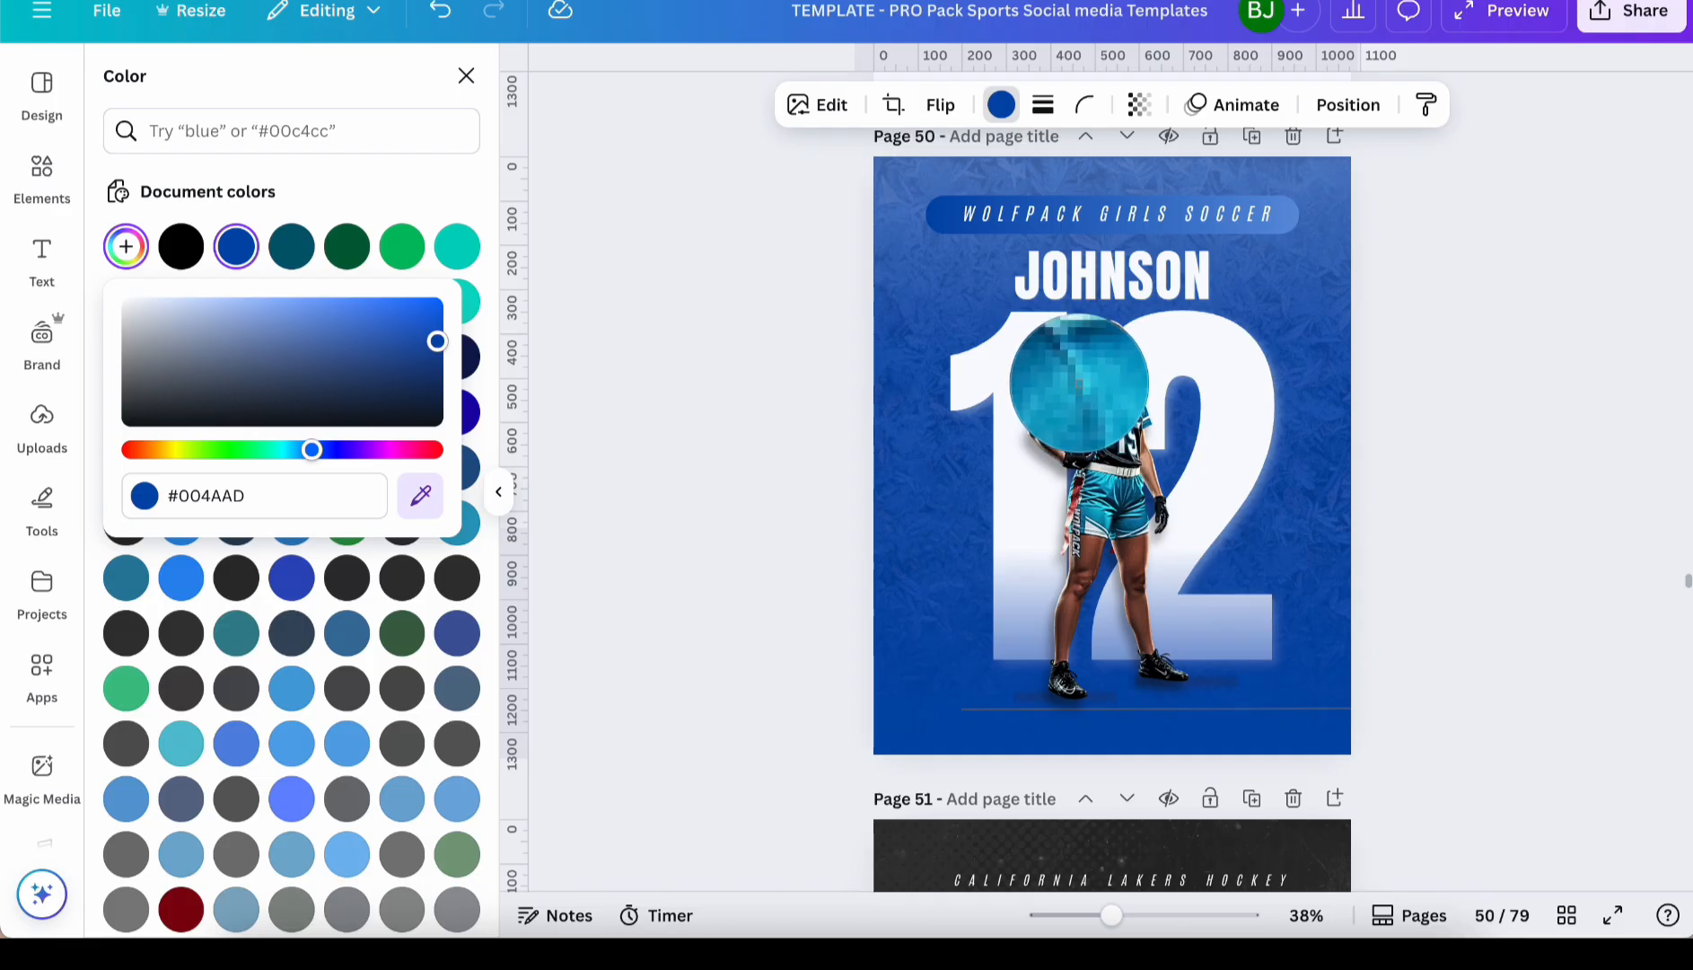
{"action": "left_click", "coordinate": [1079, 385]}
Recolor the page 50 background with the dark teal #005B70 and apply the replacement across all pages
{"action": "left_click", "coordinate": [1336, 285]}
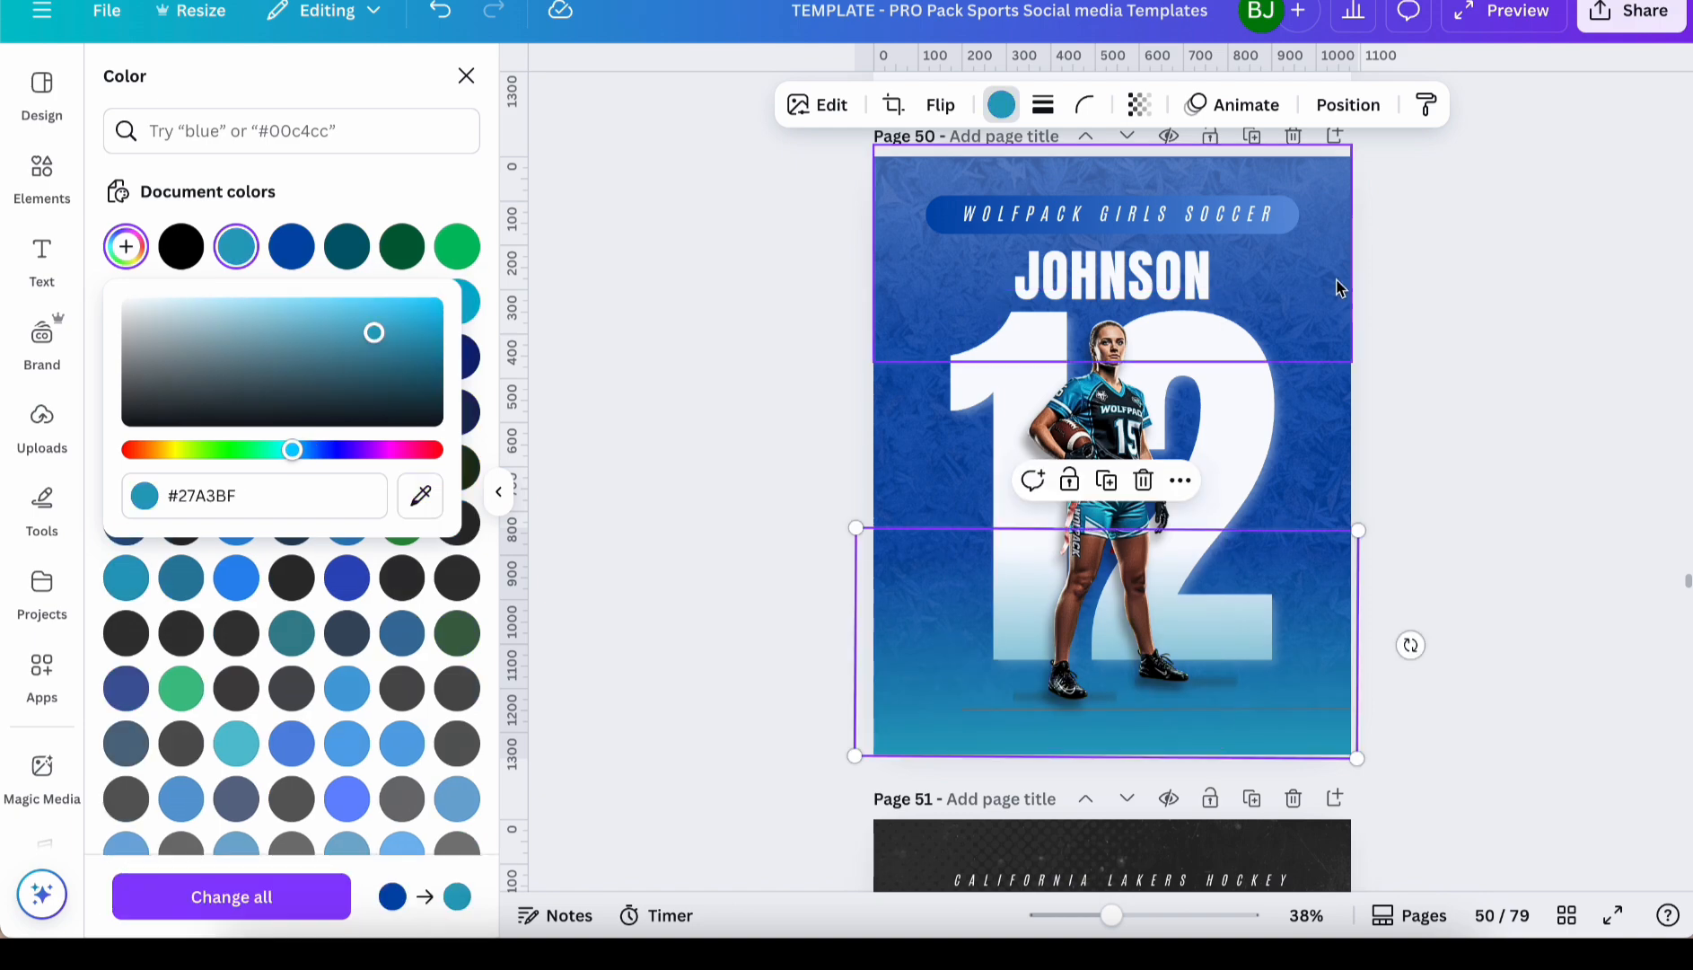
{"action": "left_click", "coordinate": [1347, 404]}
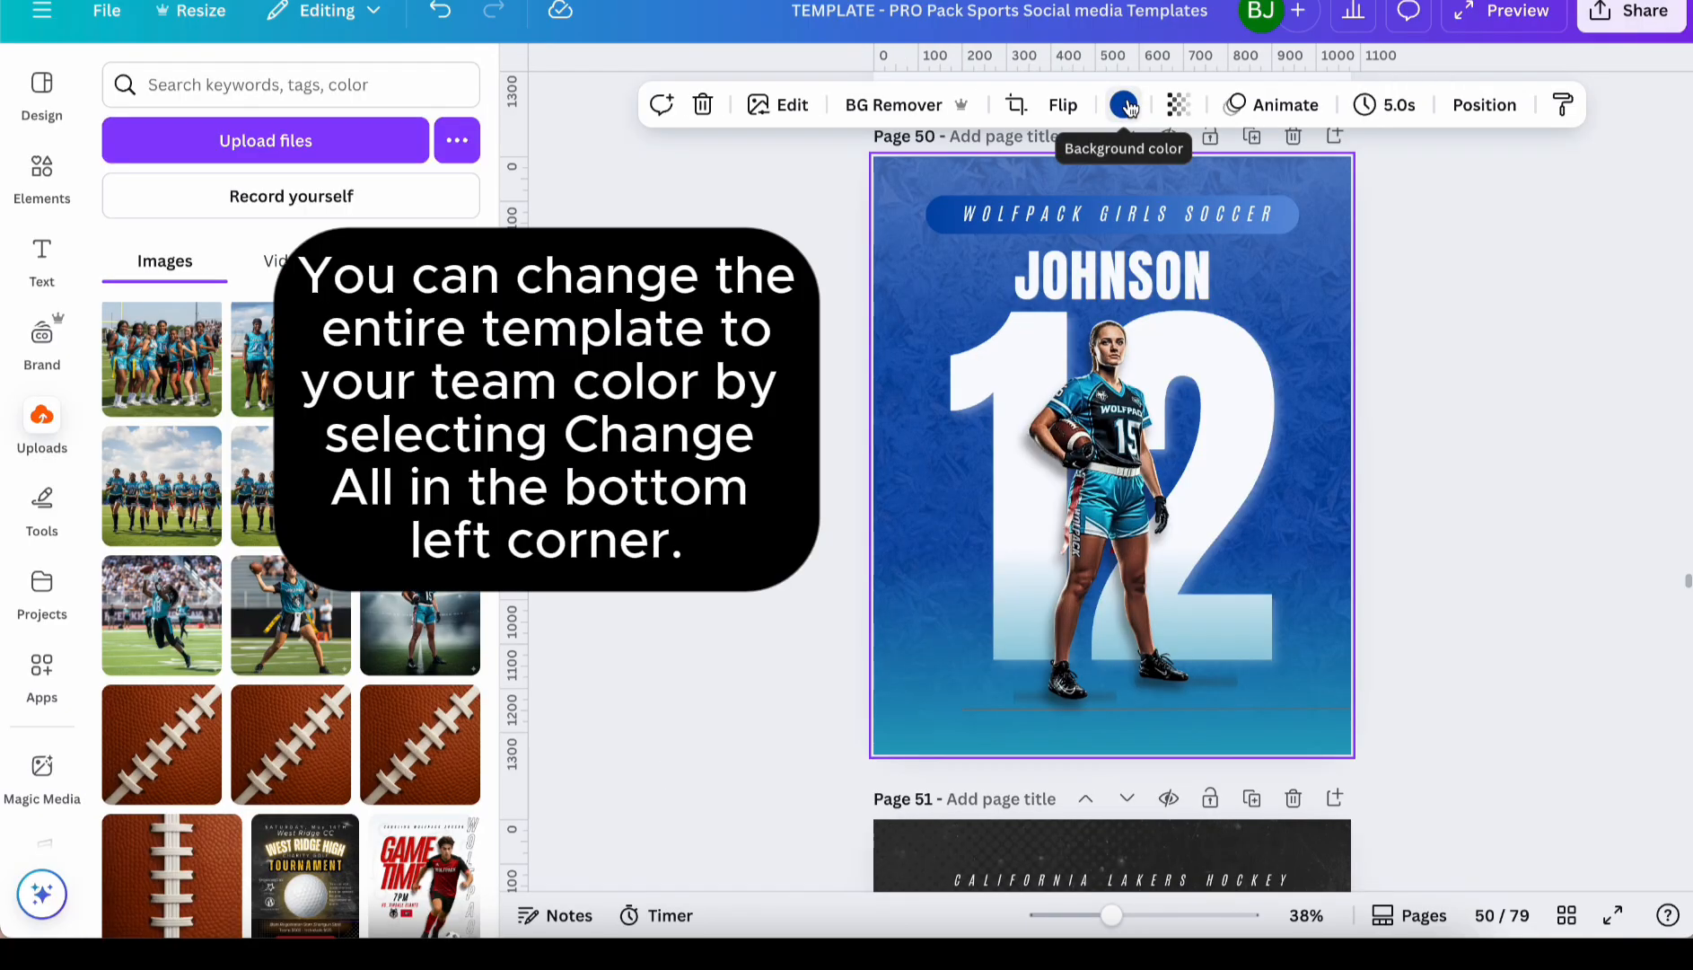
{"action": "left_click", "coordinate": [1127, 105]}
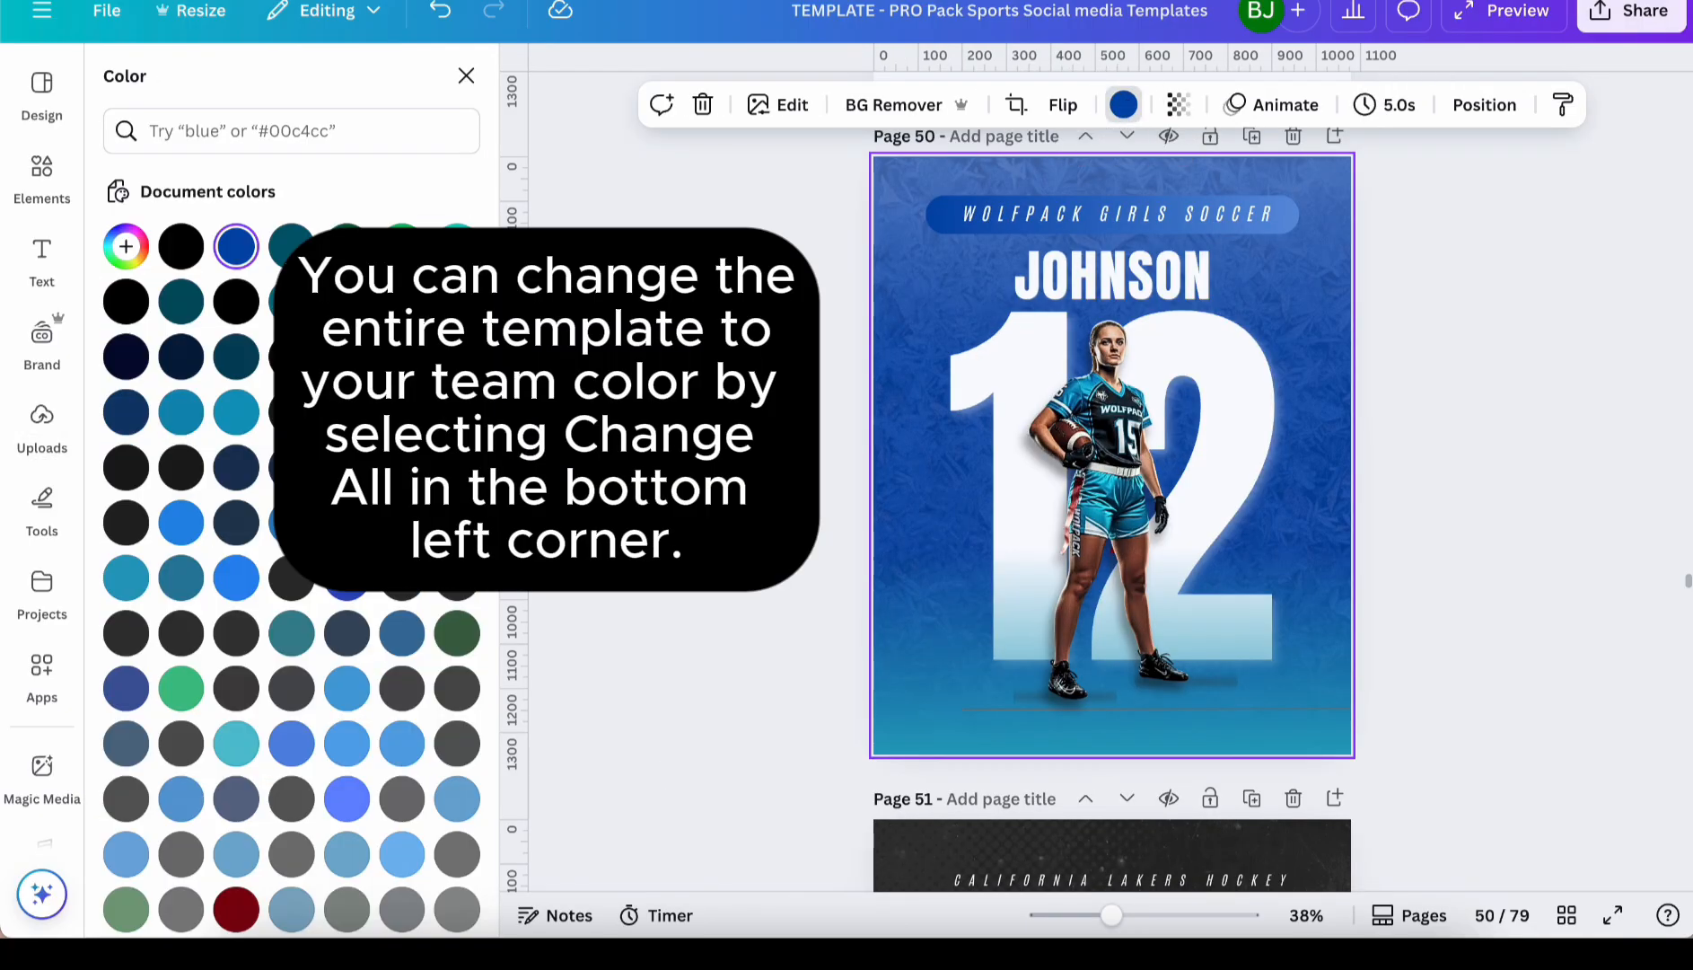
{"action": "left_click", "coordinate": [290, 246]}
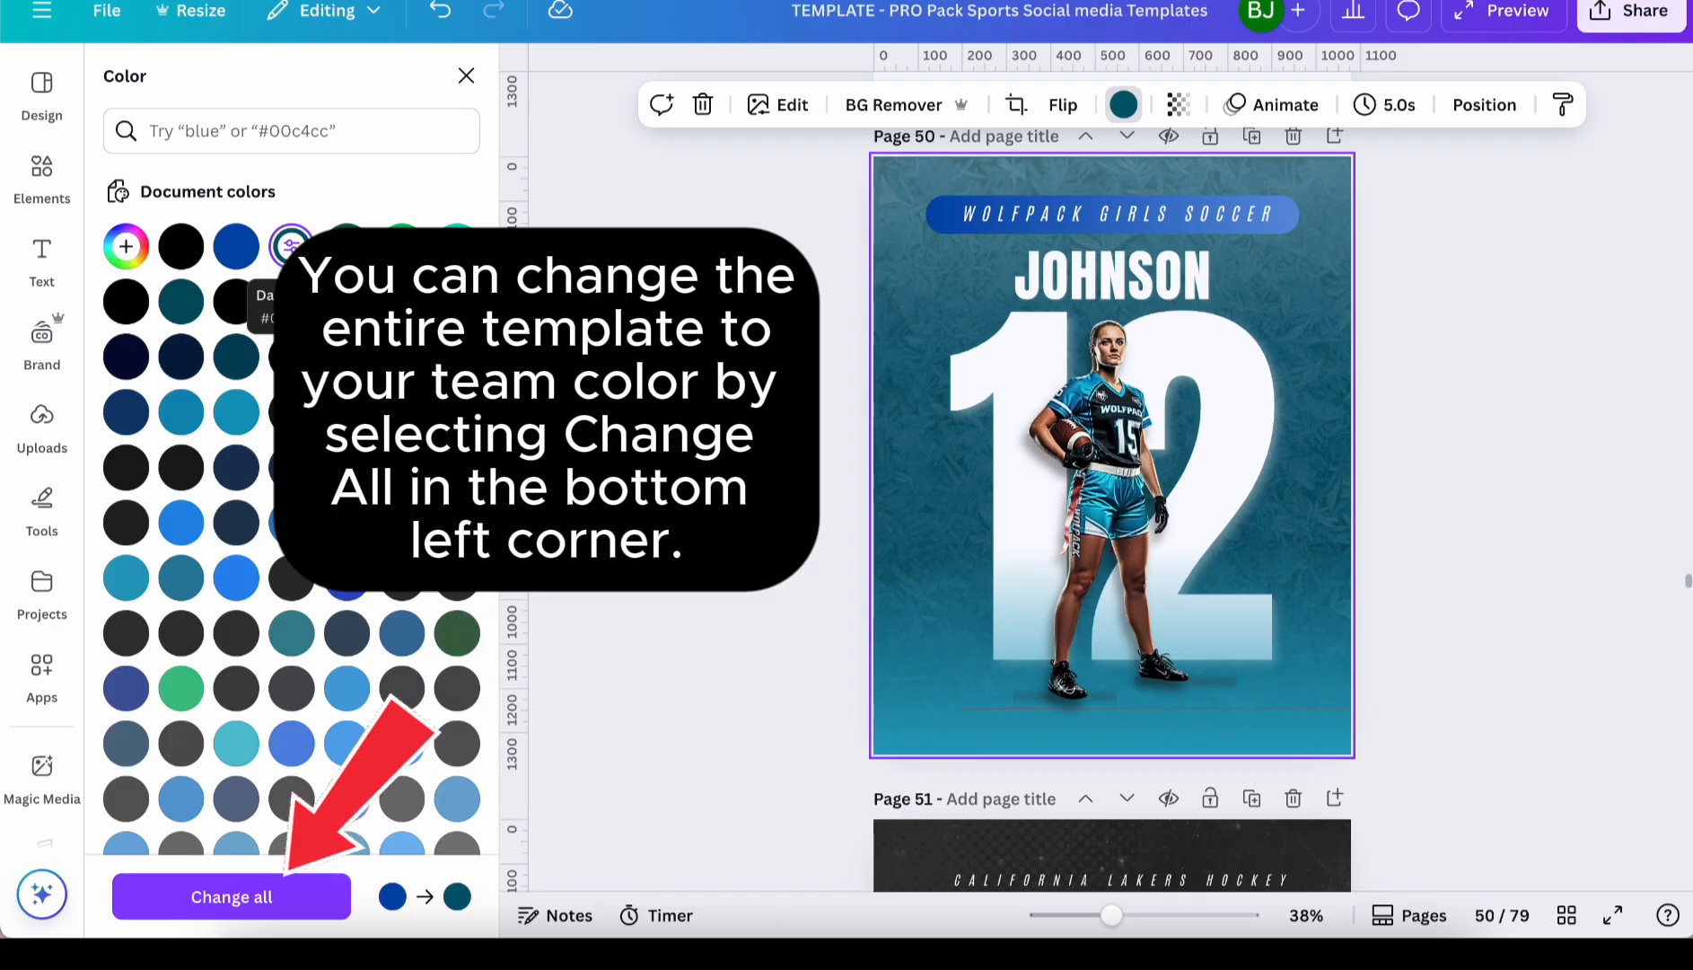
{"action": "left_click", "coordinate": [126, 246]}
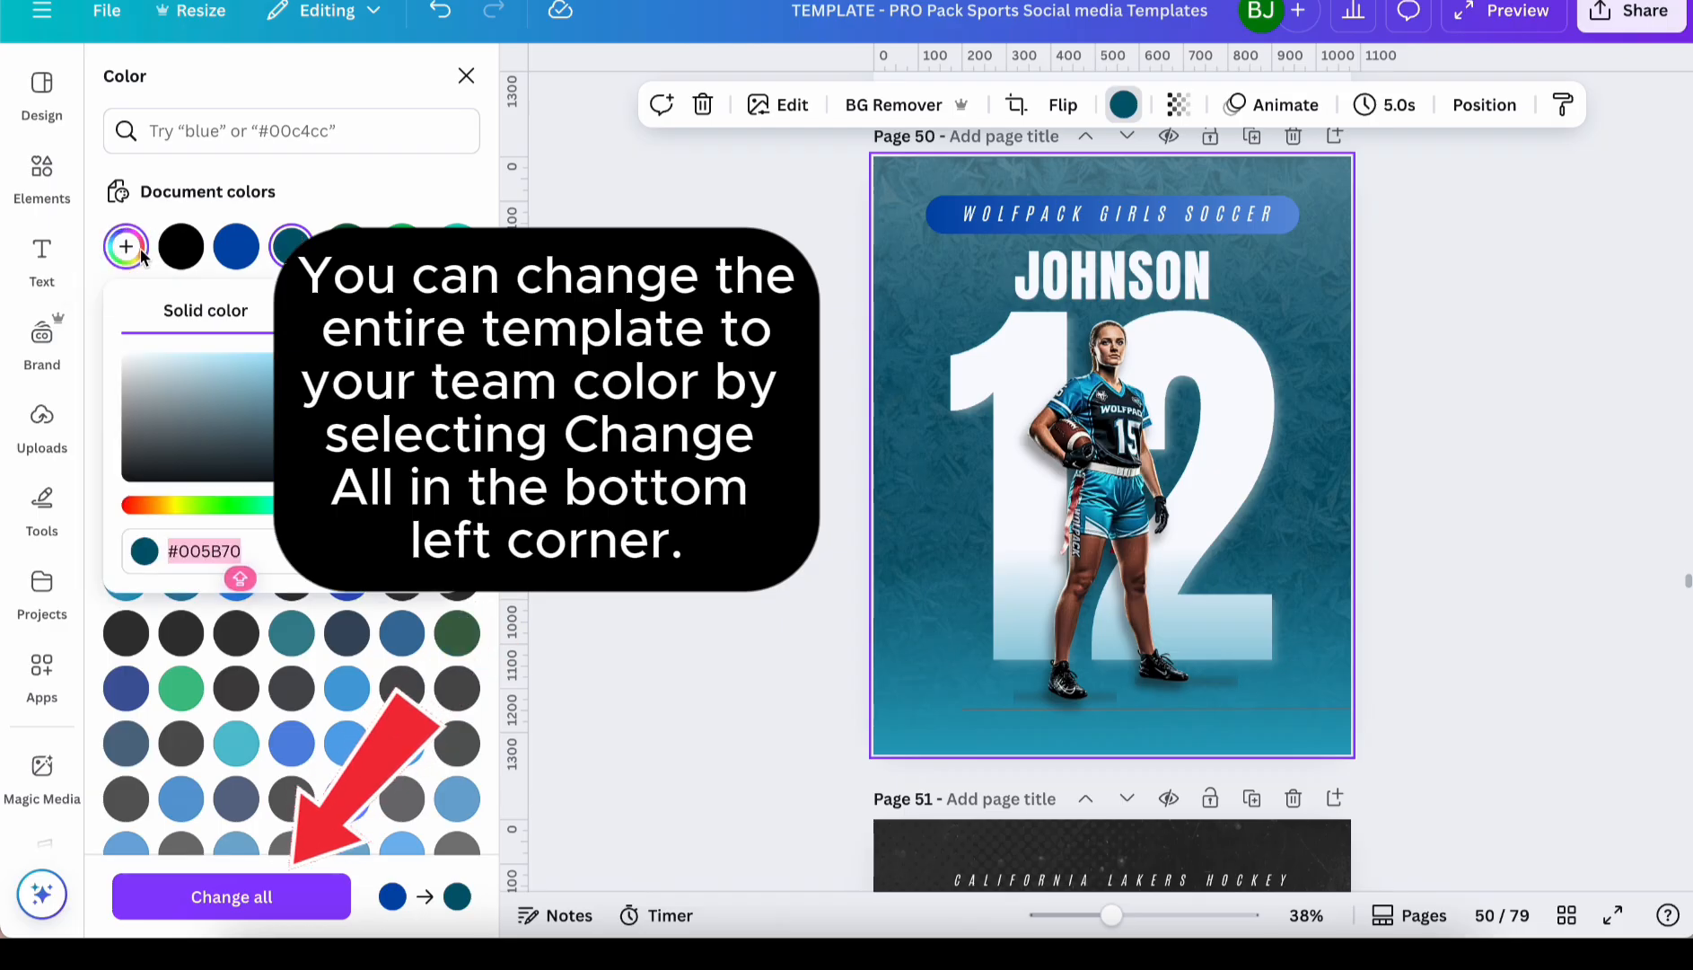
{"action": "left_click", "coordinate": [278, 900]}
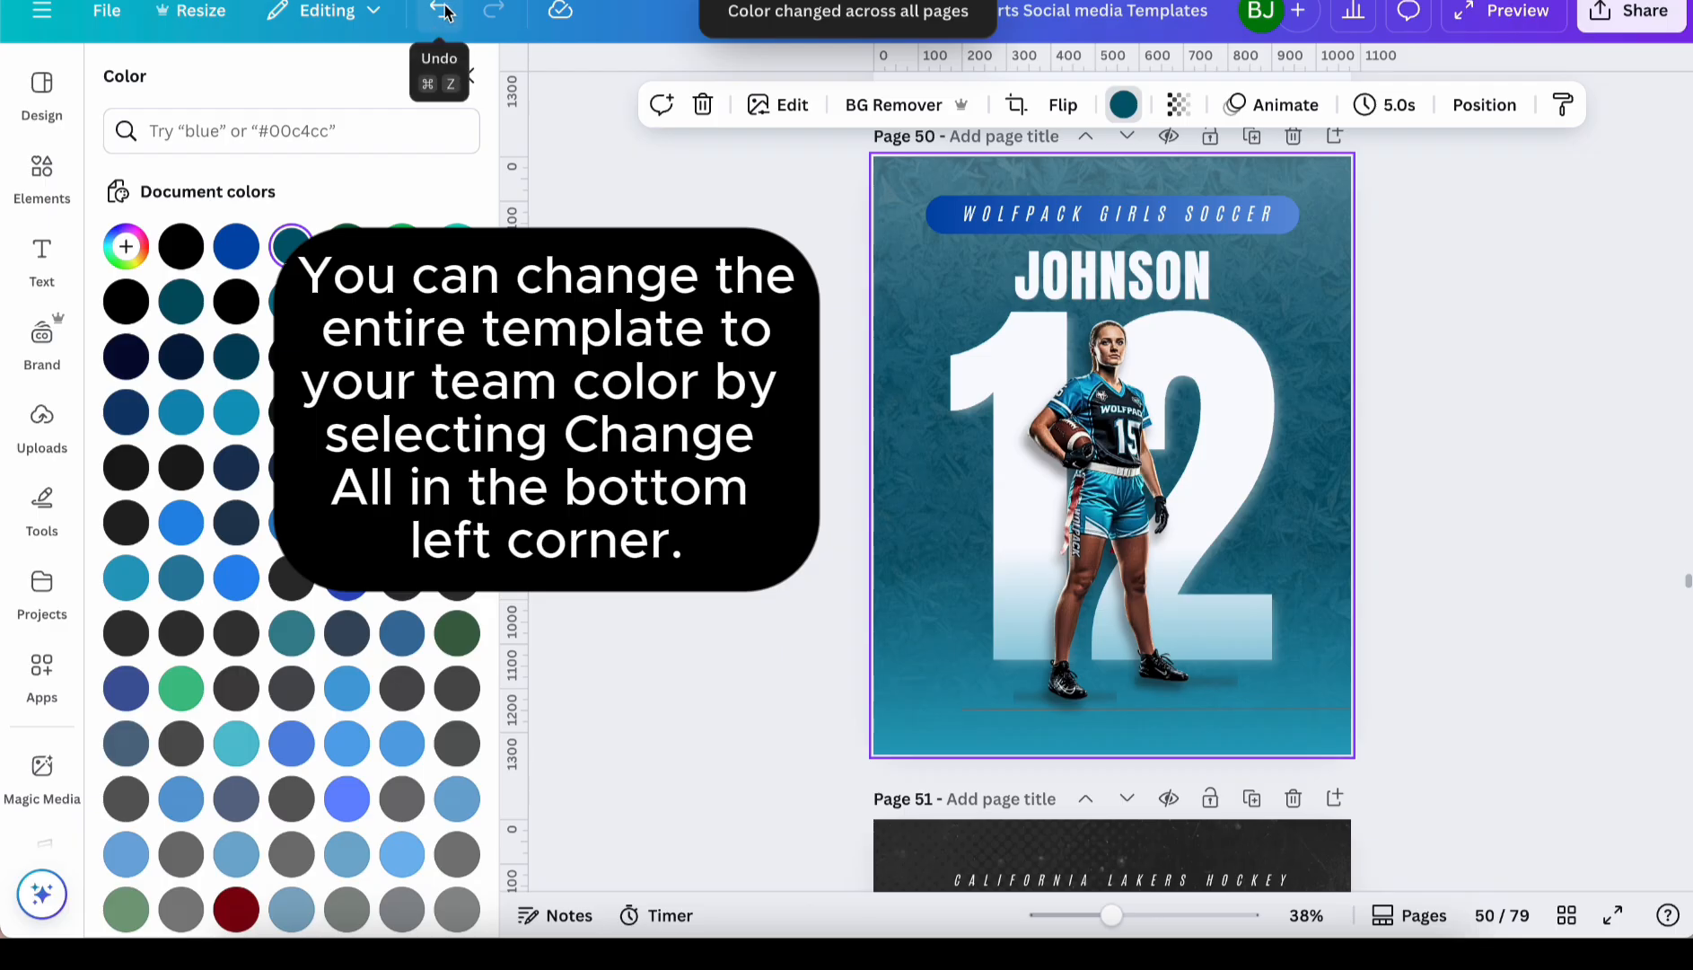
Recolor the page 50 background with the teal #269DB8 sampled from the base of the page
{"action": "left_click", "coordinate": [125, 246]}
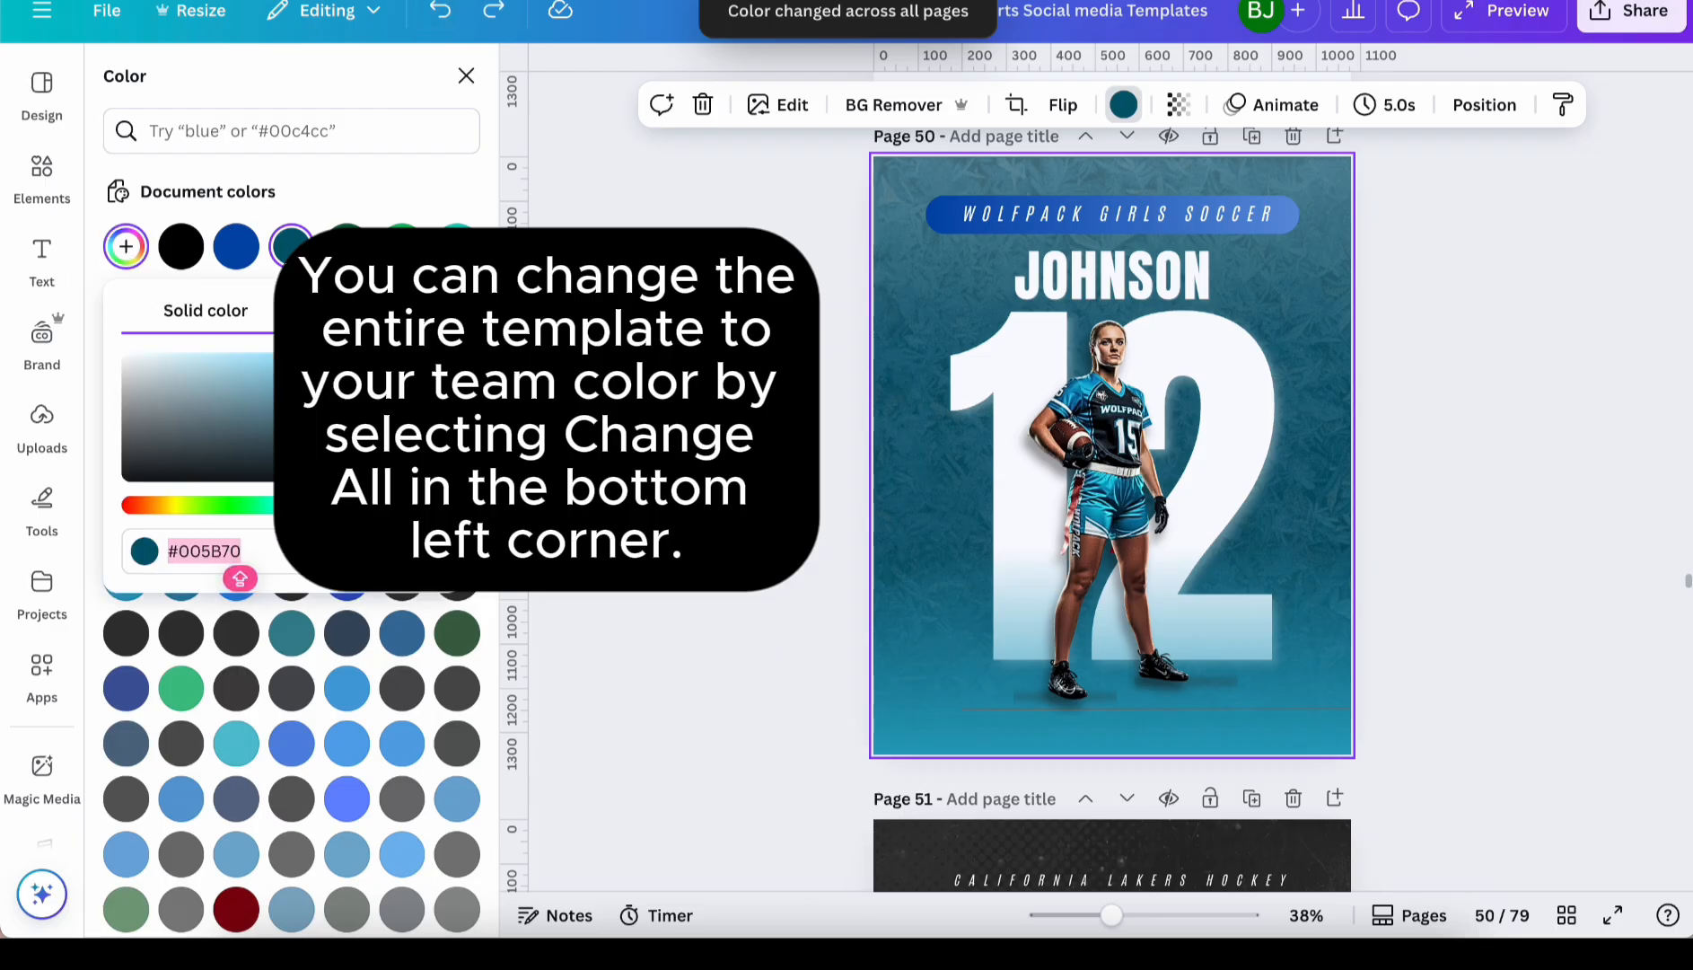
{"action": "left_click", "coordinate": [420, 550]}
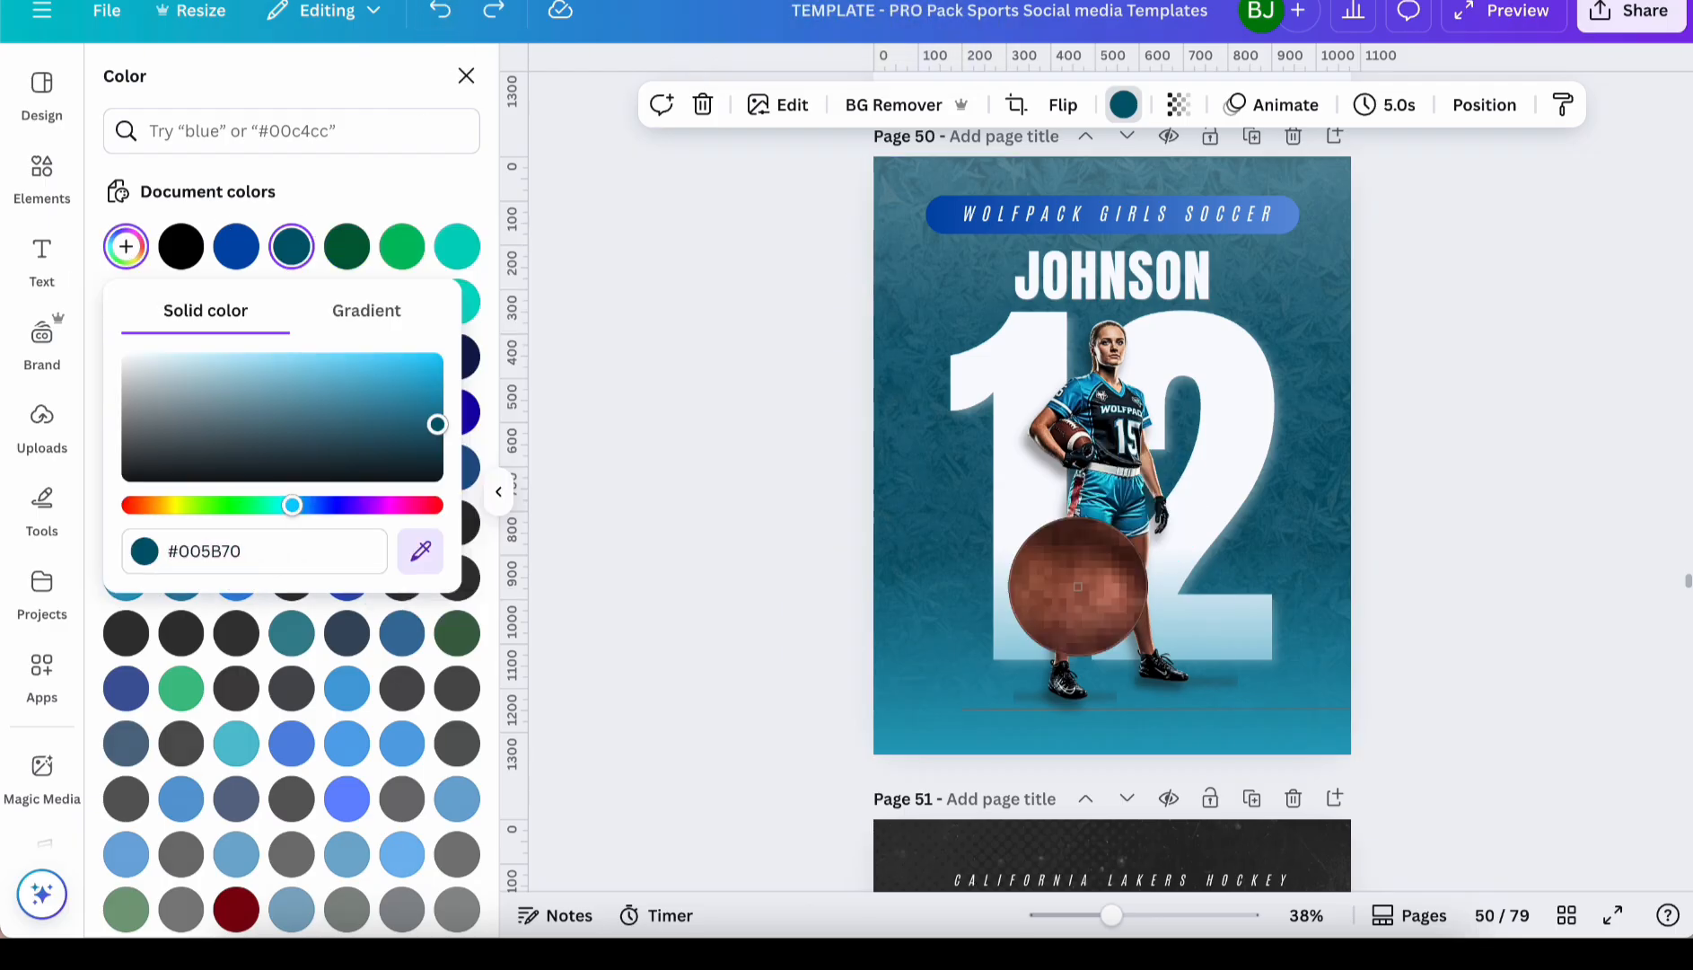
{"action": "left_click", "coordinate": [981, 740]}
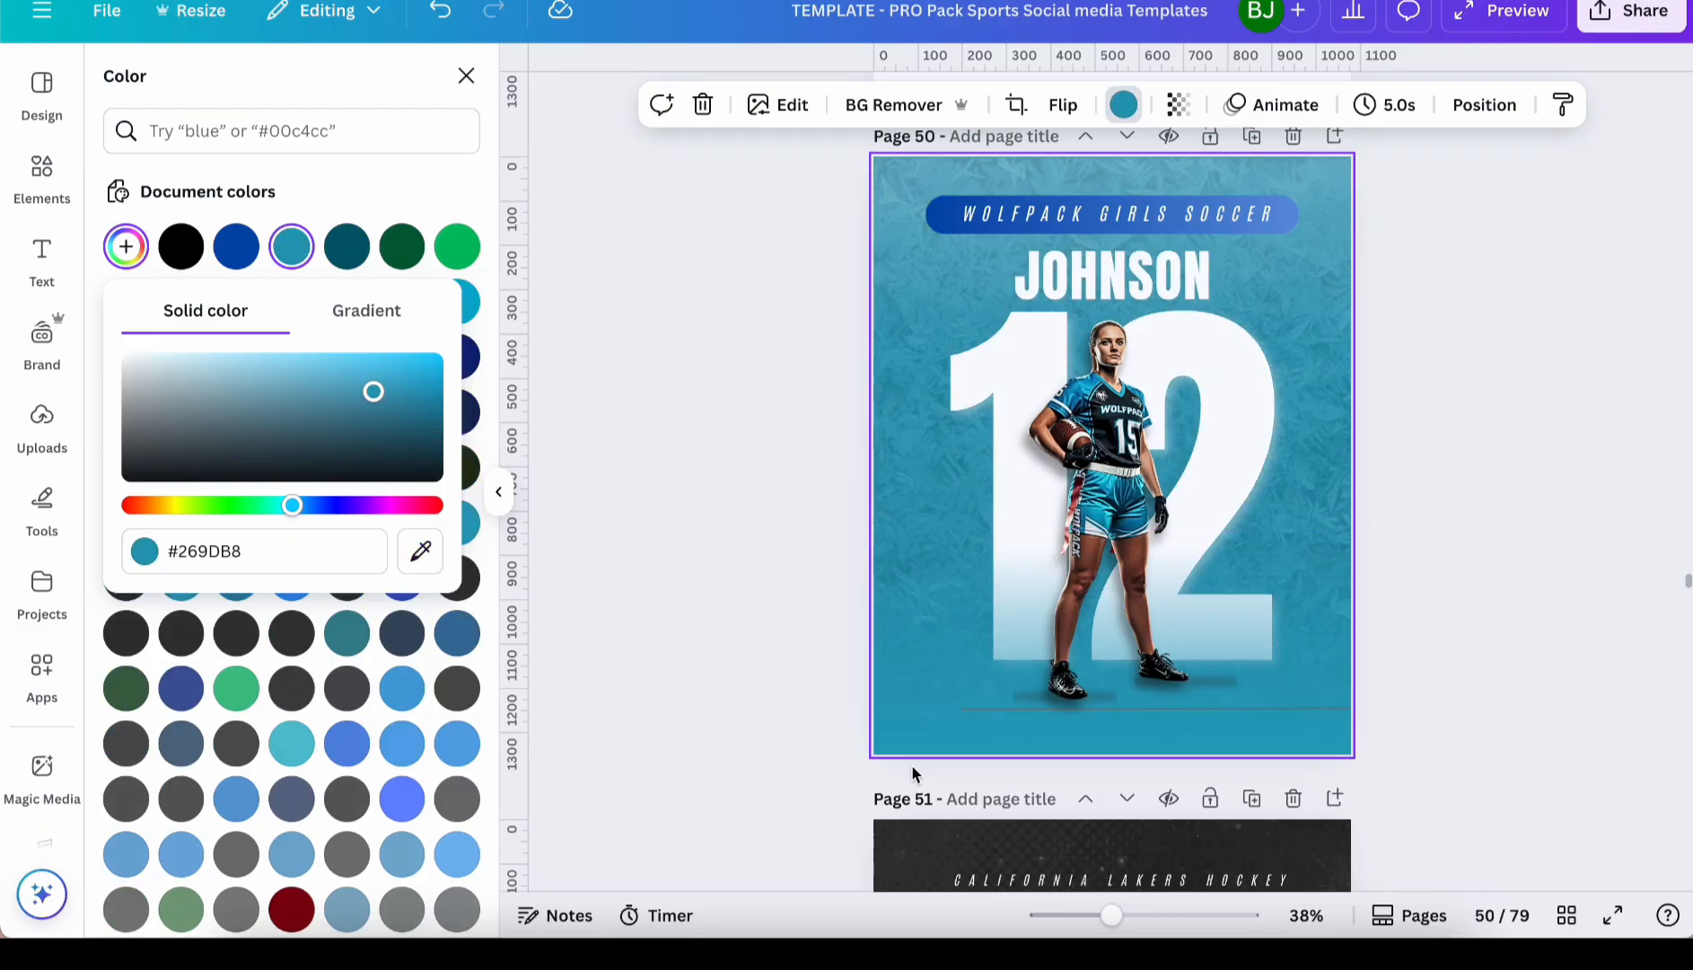
{"action": "left_click", "coordinate": [766, 599]}
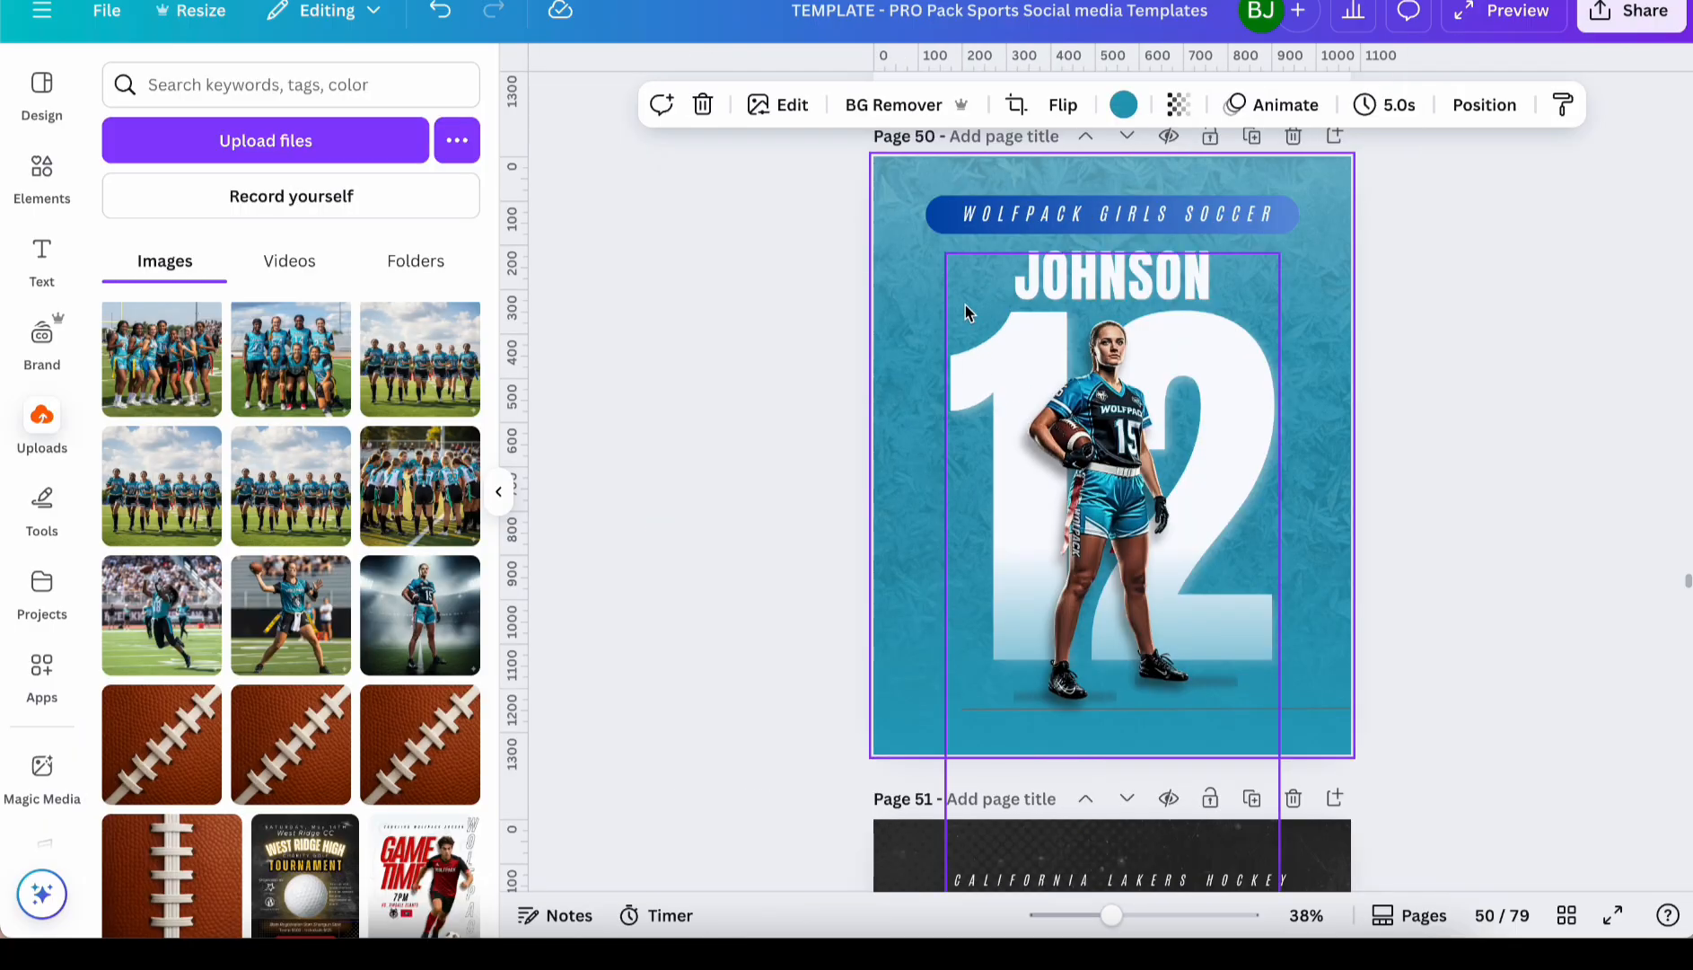
Fill the WOLFPACK GIRLS SOCCER banner with a gradient running from the bright teal #02AFD1 to a medium blue
{"action": "left_click", "coordinate": [932, 215]}
{"action": "left_click", "coordinate": [675, 107]}
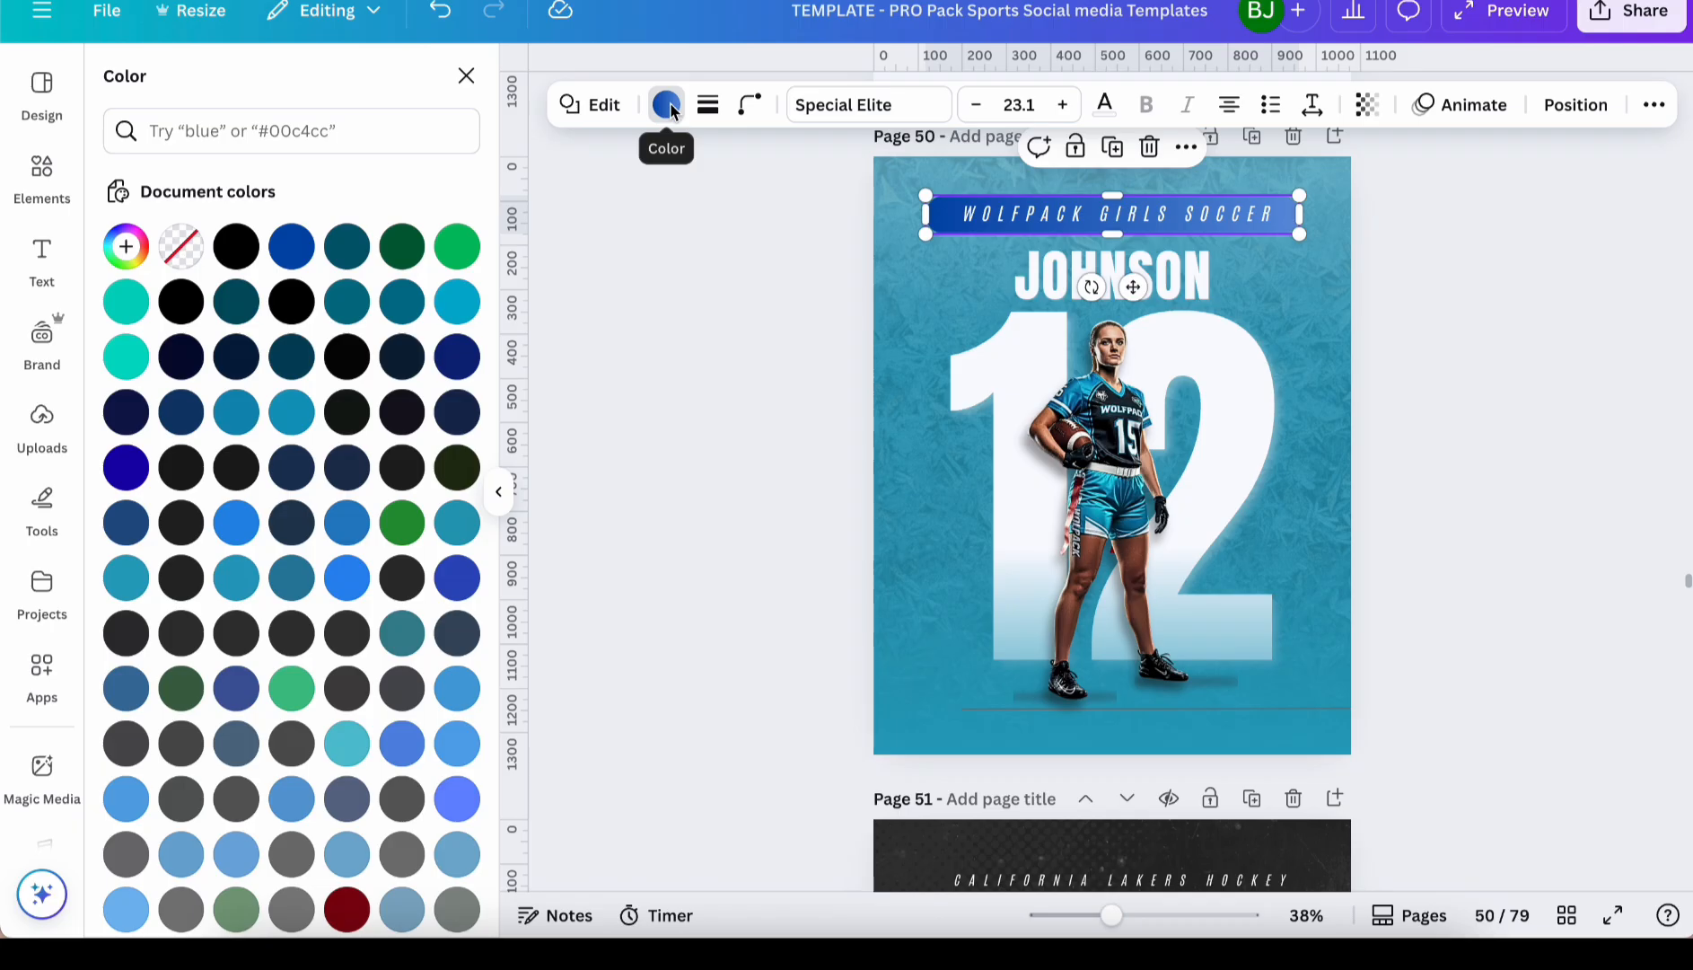
{"action": "left_click", "coordinate": [459, 299]}
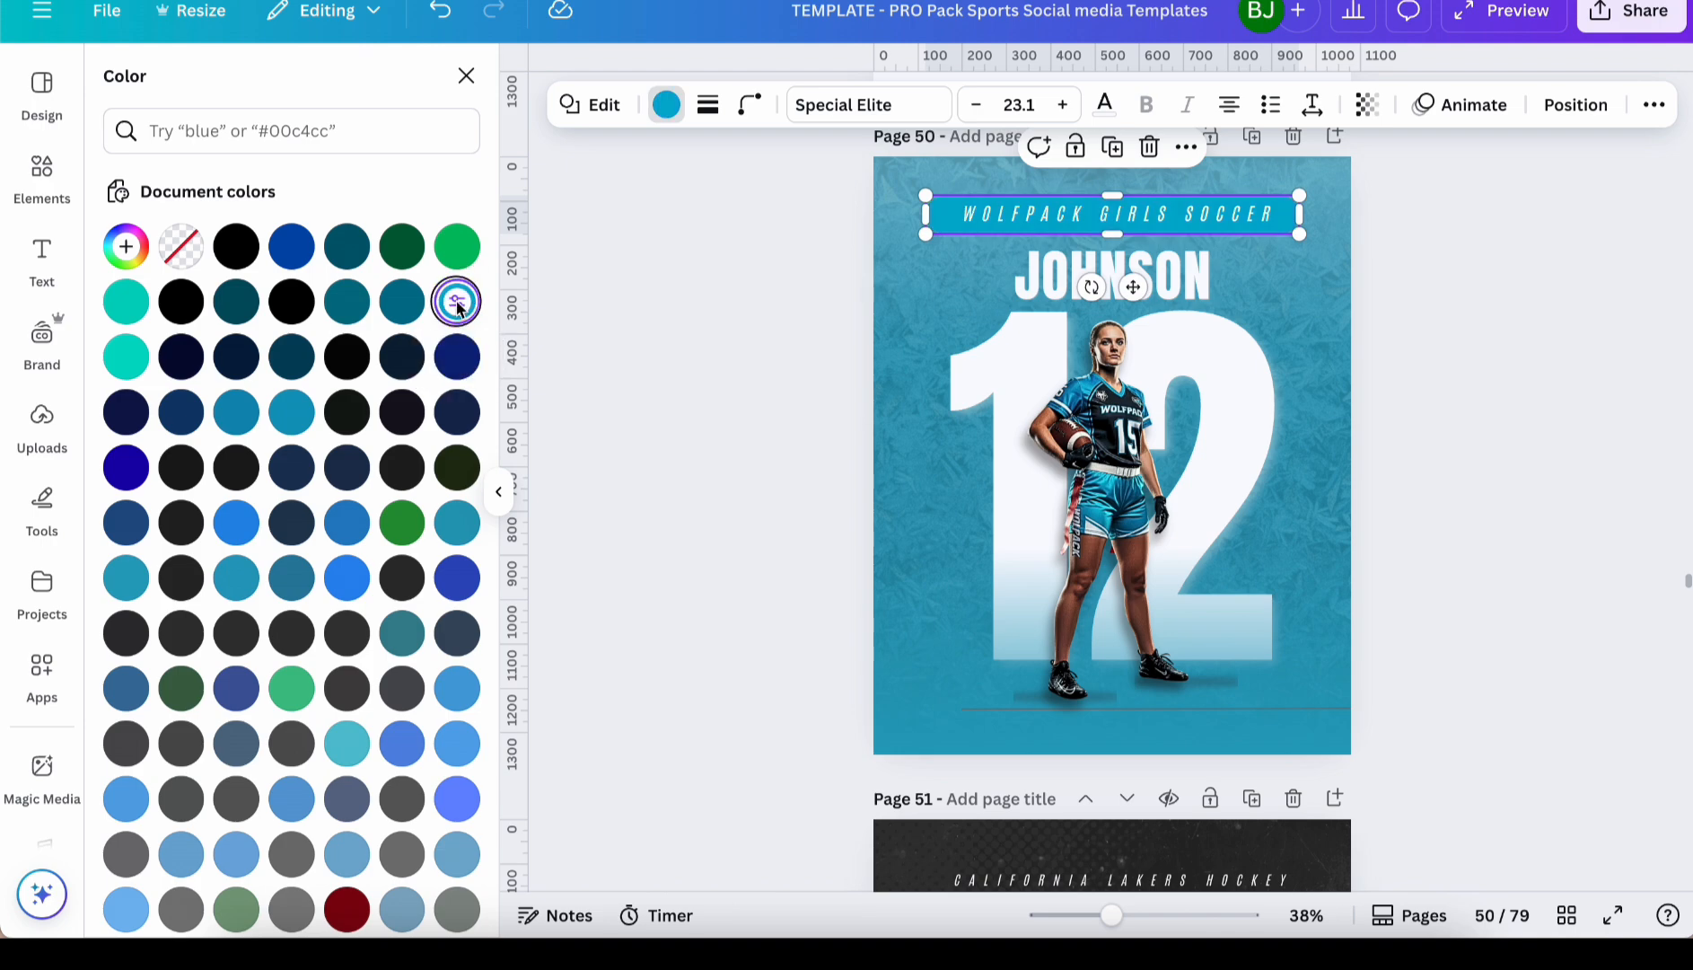
{"action": "left_click", "coordinate": [458, 305]}
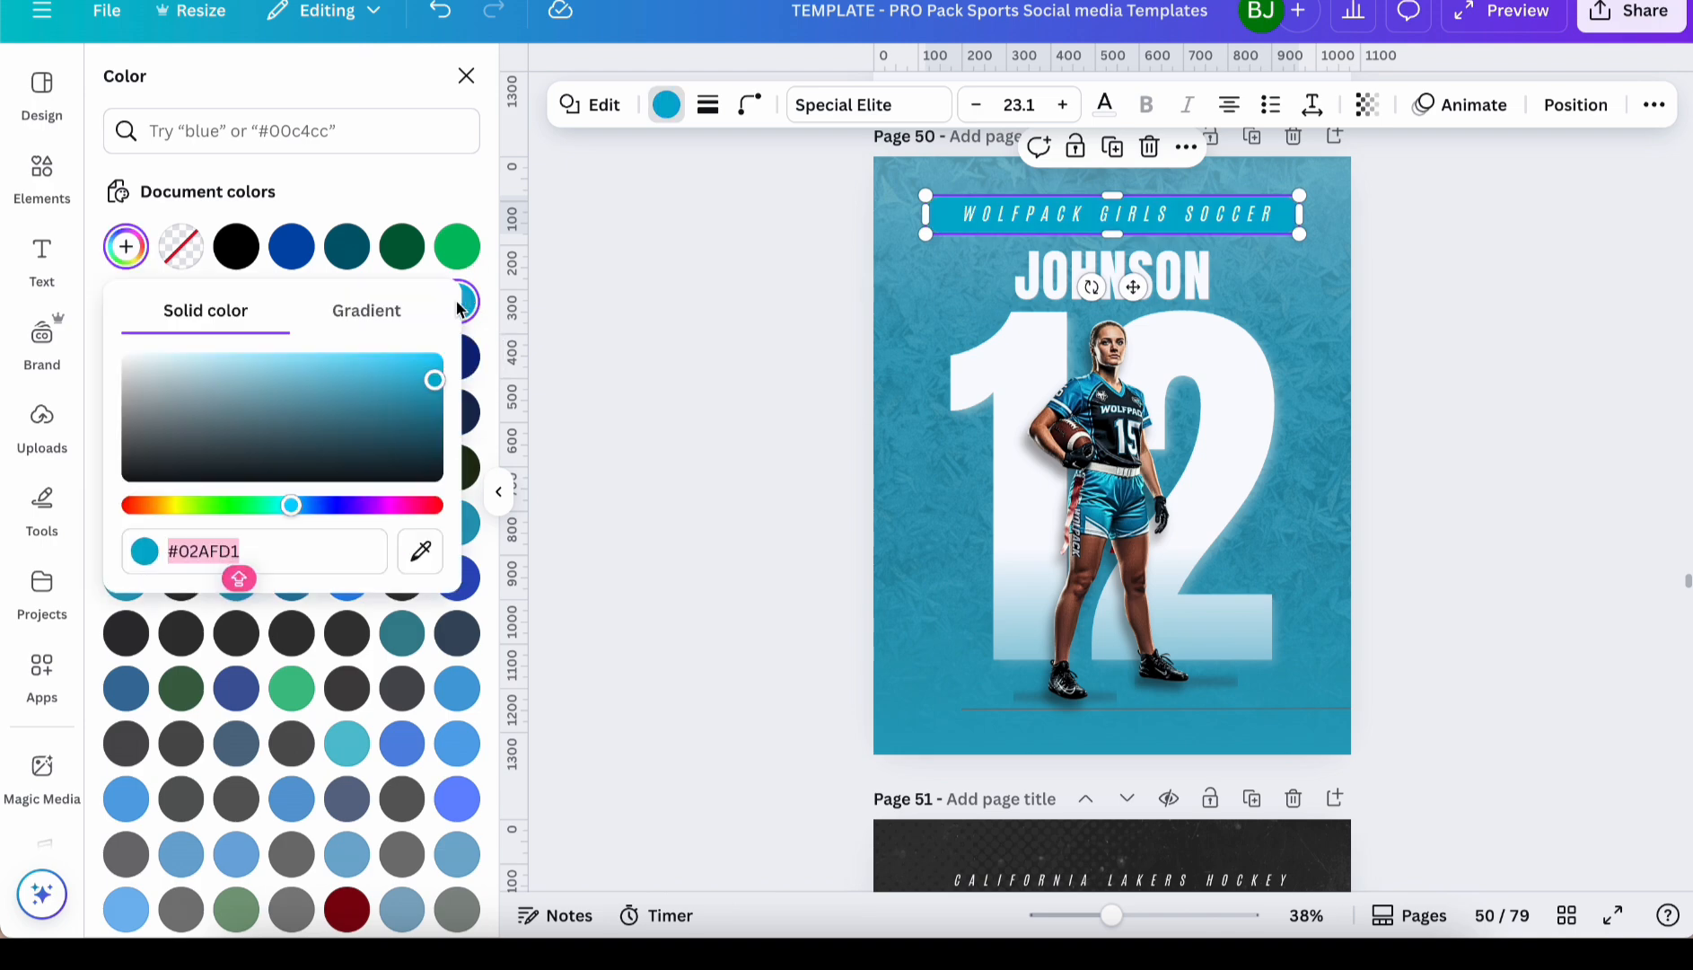
{"action": "left_click", "coordinate": [375, 318]}
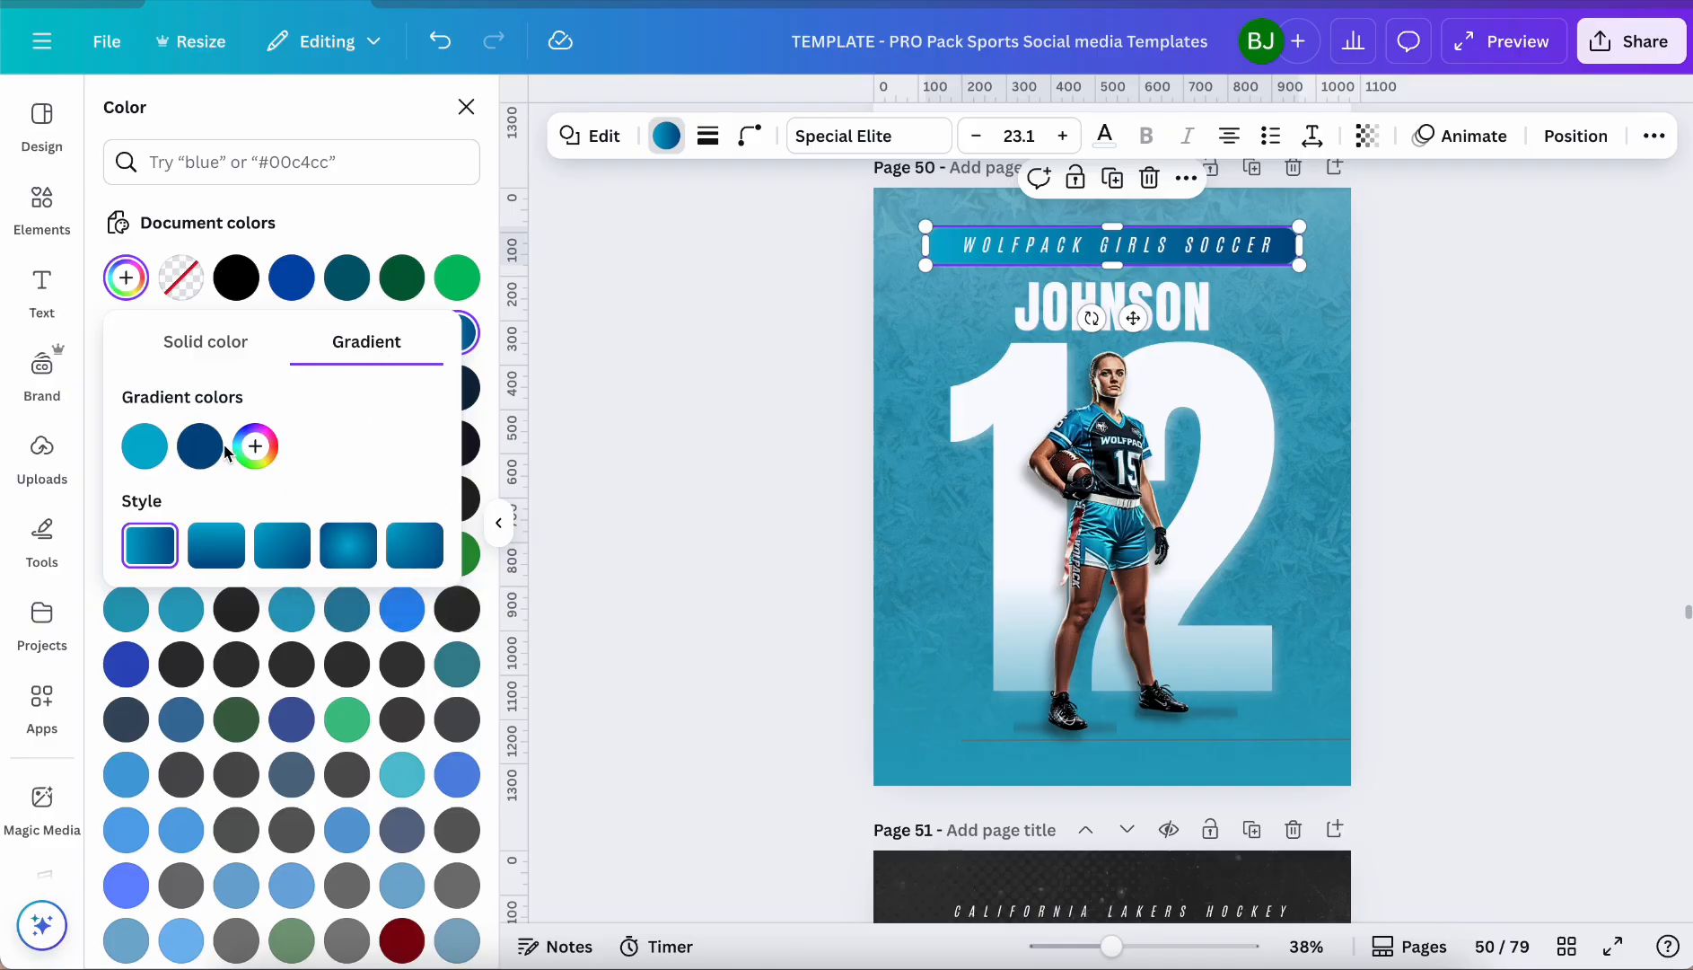
{"action": "left_click", "coordinate": [205, 460]}
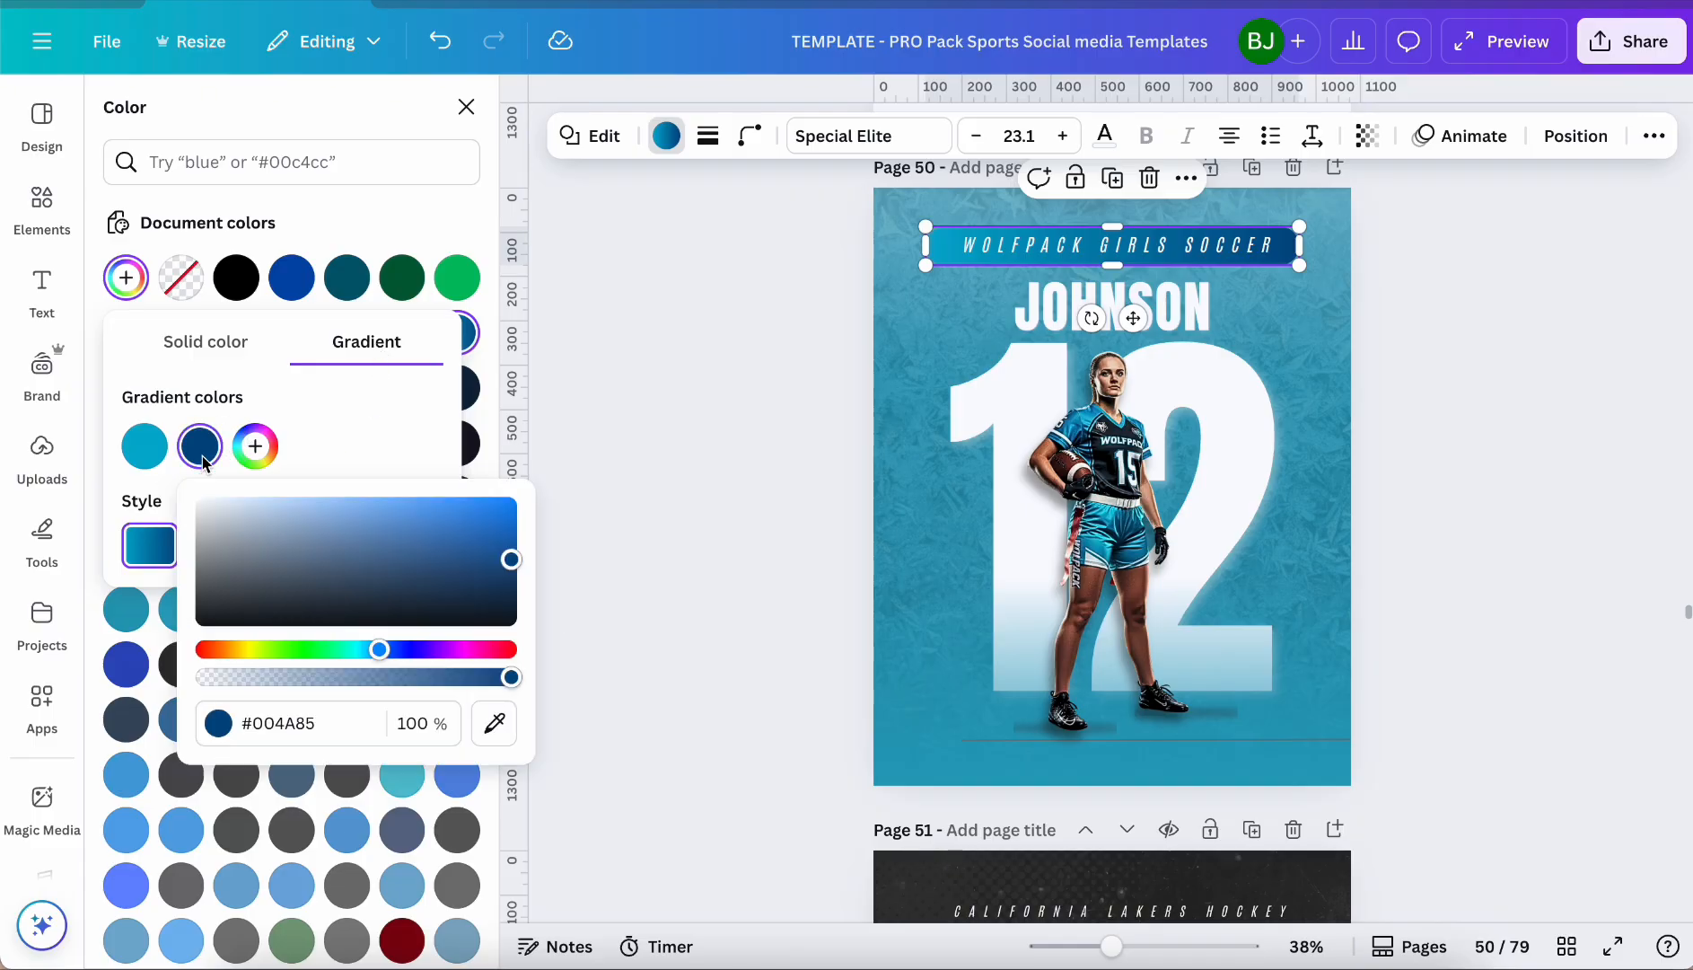
{"action": "left_click", "coordinate": [647, 470]}
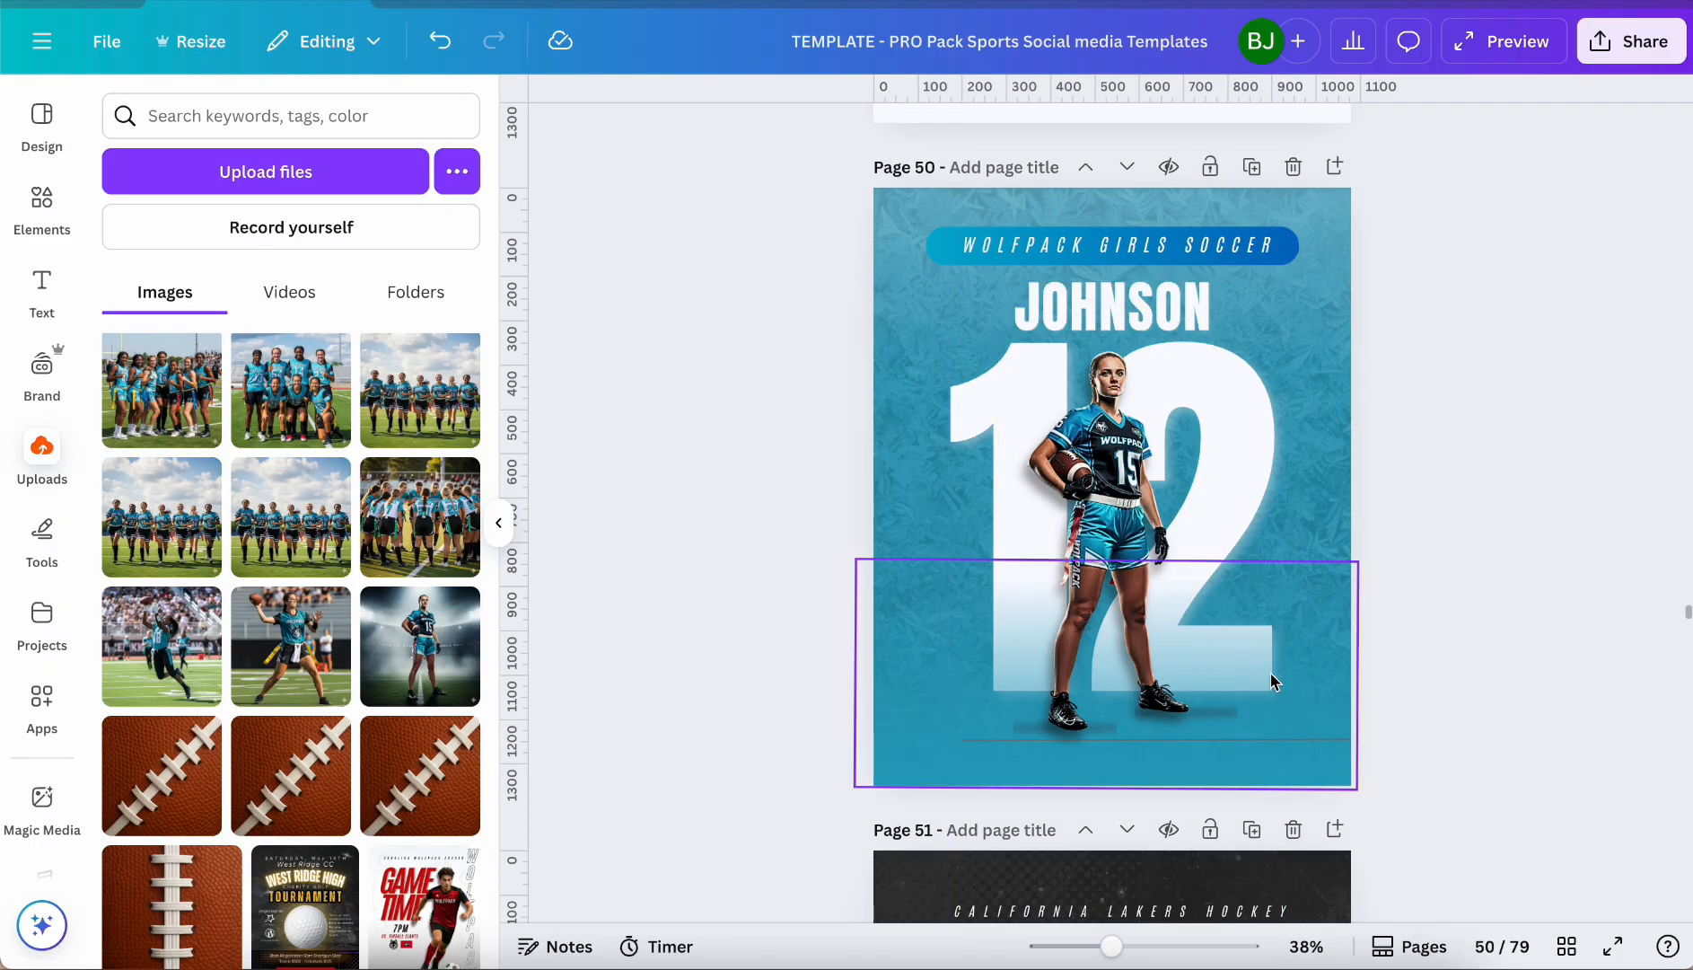
Set the transparency of the thin horizontal line near the page's base to 41
{"action": "left_click", "coordinate": [1321, 741]}
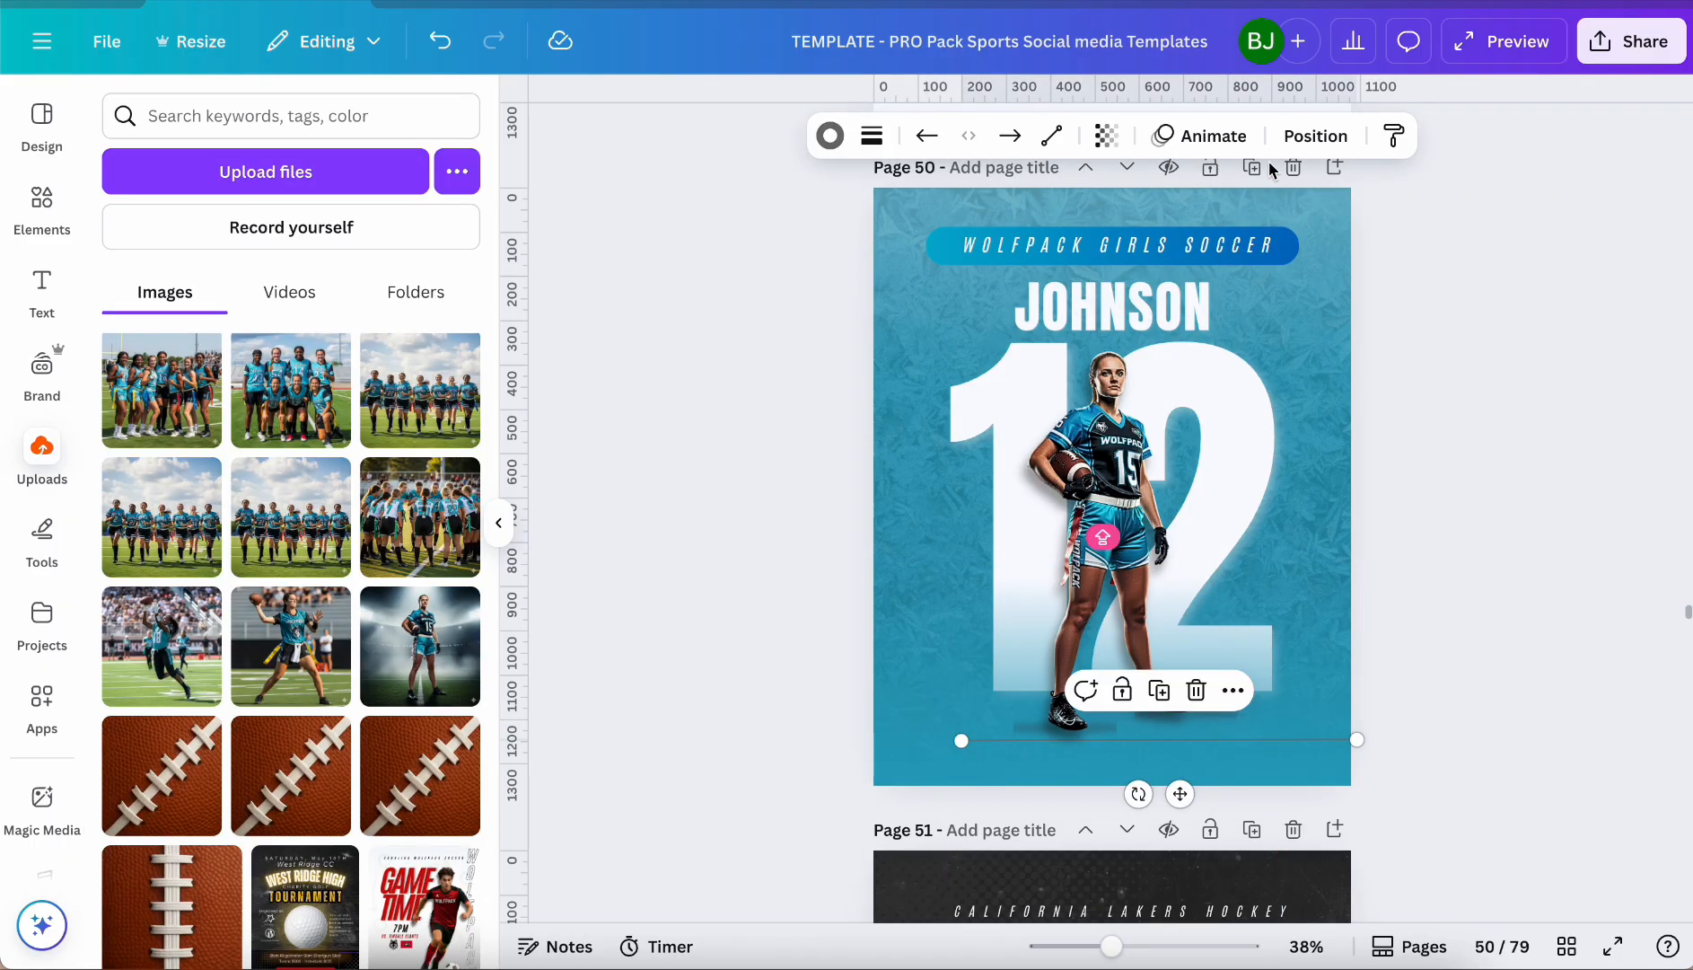
{"action": "left_click", "coordinate": [1106, 136]}
{"action": "left_click_drag", "start_coordinate": [1108, 233], "coordinate": [1062, 236]}
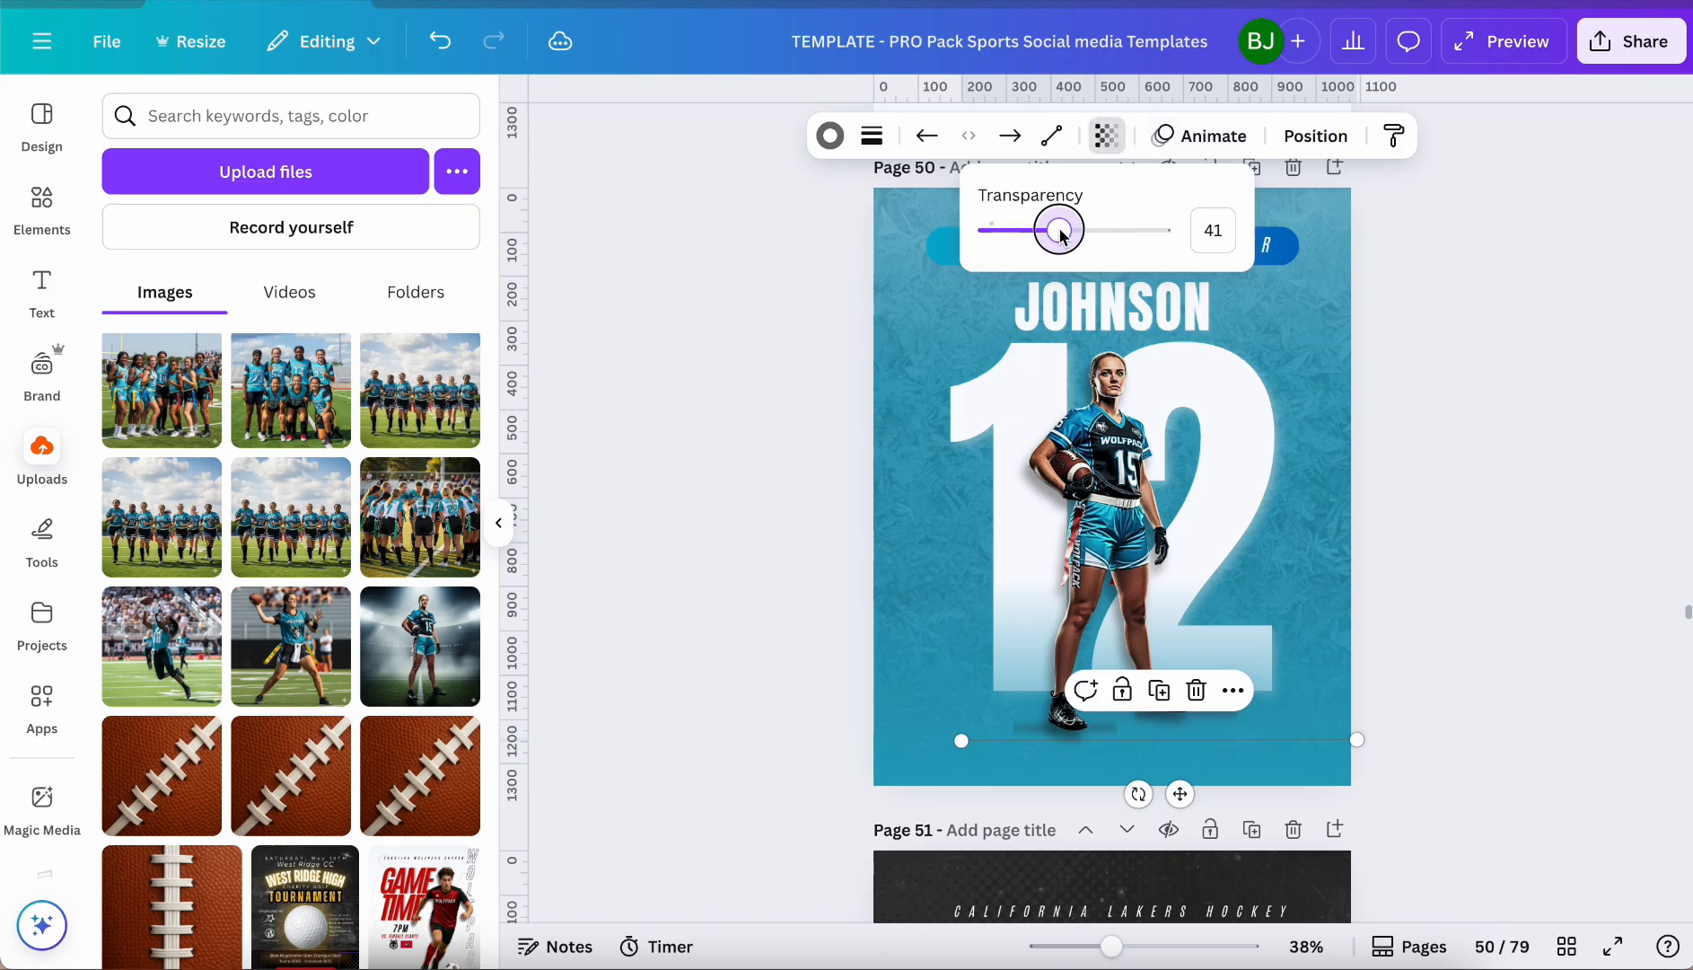
{"action": "left_click", "coordinate": [1405, 384]}
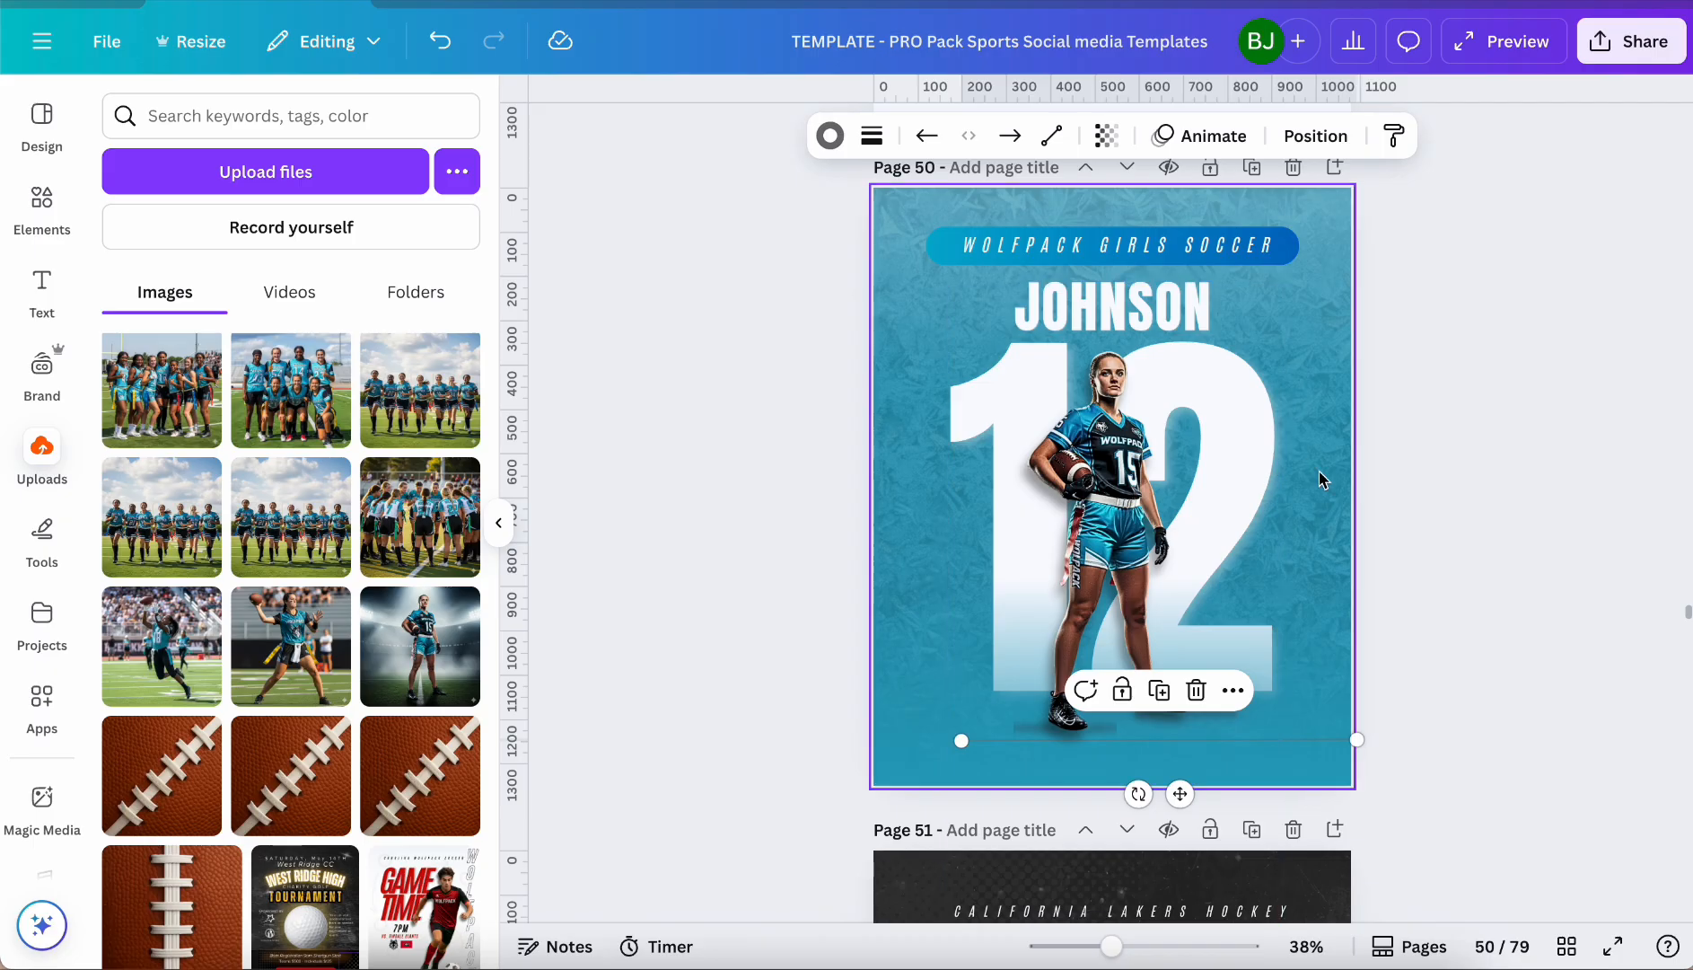
Search the graphics for "WOLF Logo", add the black wolf head with red eyes, and place it near the start of the thin line
{"action": "left_click", "coordinate": [43, 206]}
{"action": "type", "text": "WOLF L"}
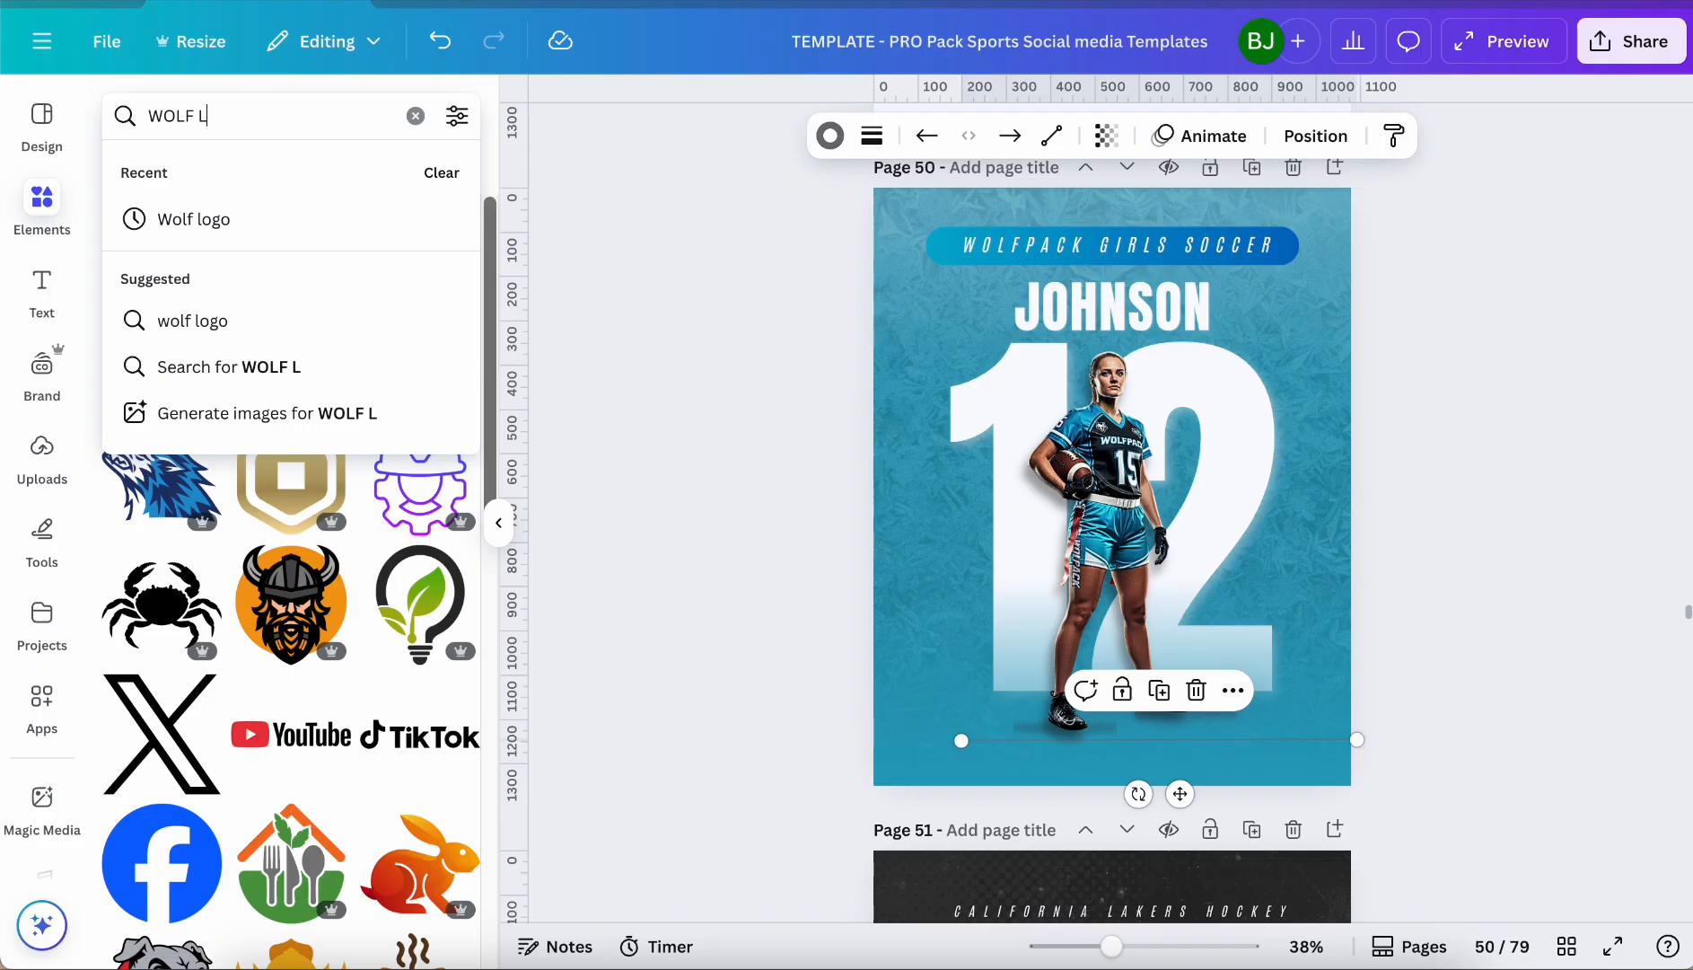
{"action": "type", "text": "ogo"}
{"action": "key", "text": "Return"}
{"action": "left_click", "coordinate": [311, 431]}
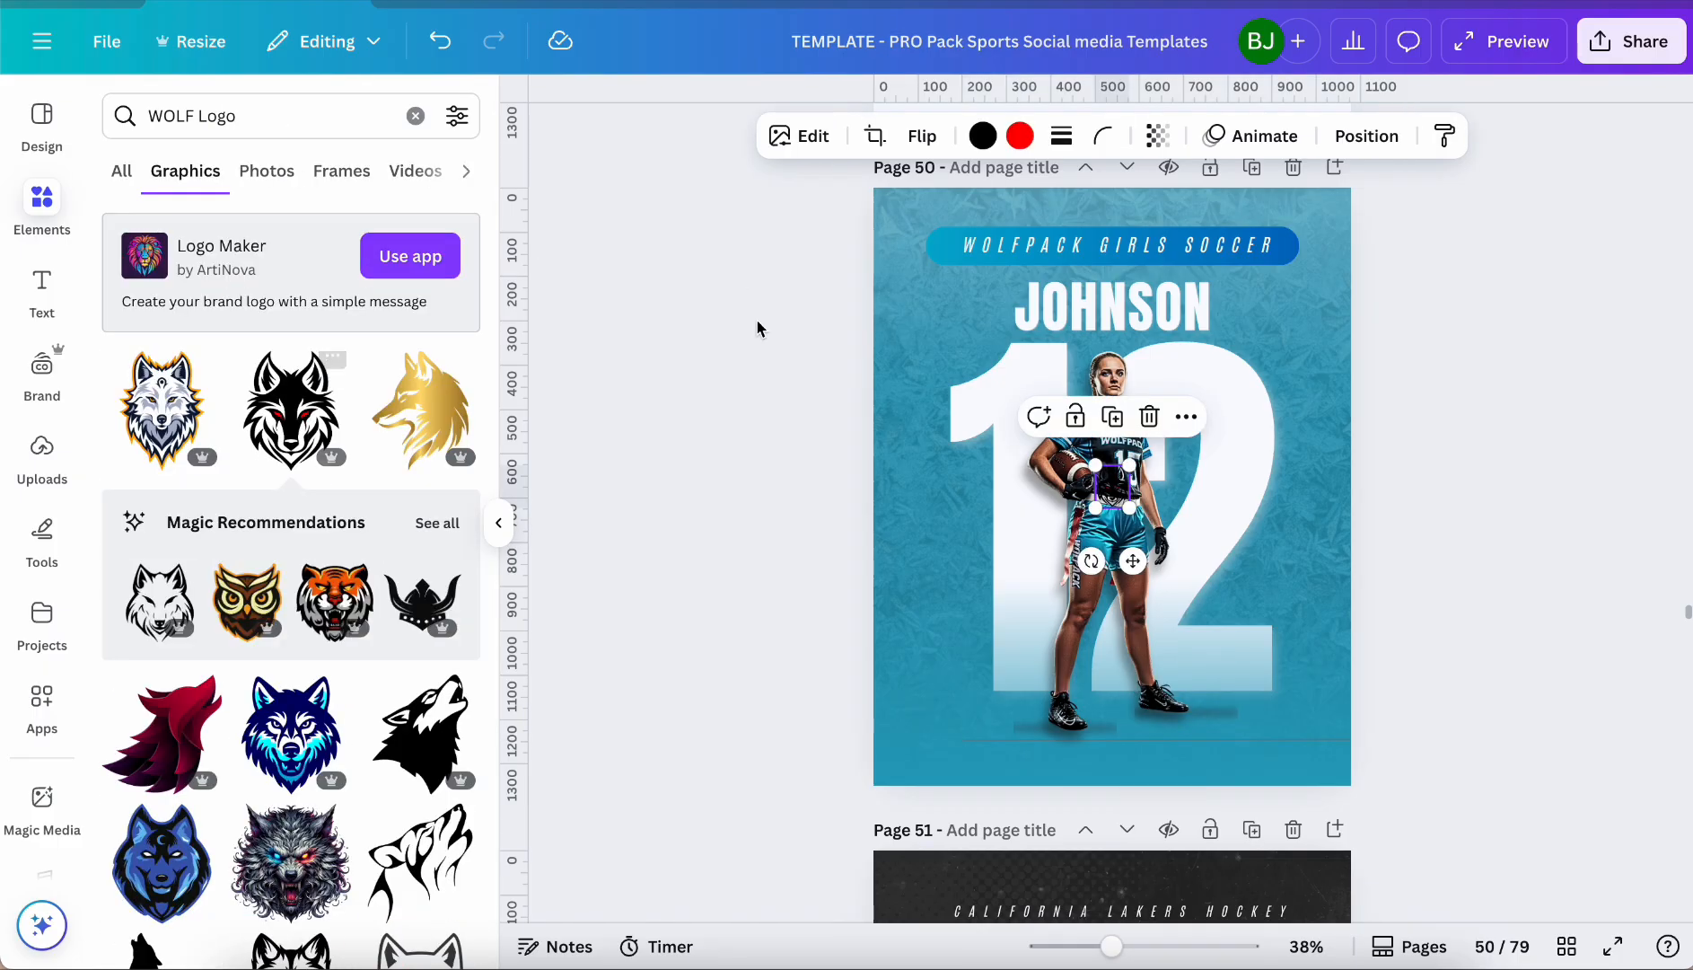
{"action": "left_click_drag", "start_coordinate": [1135, 560], "coordinate": [978, 801]}
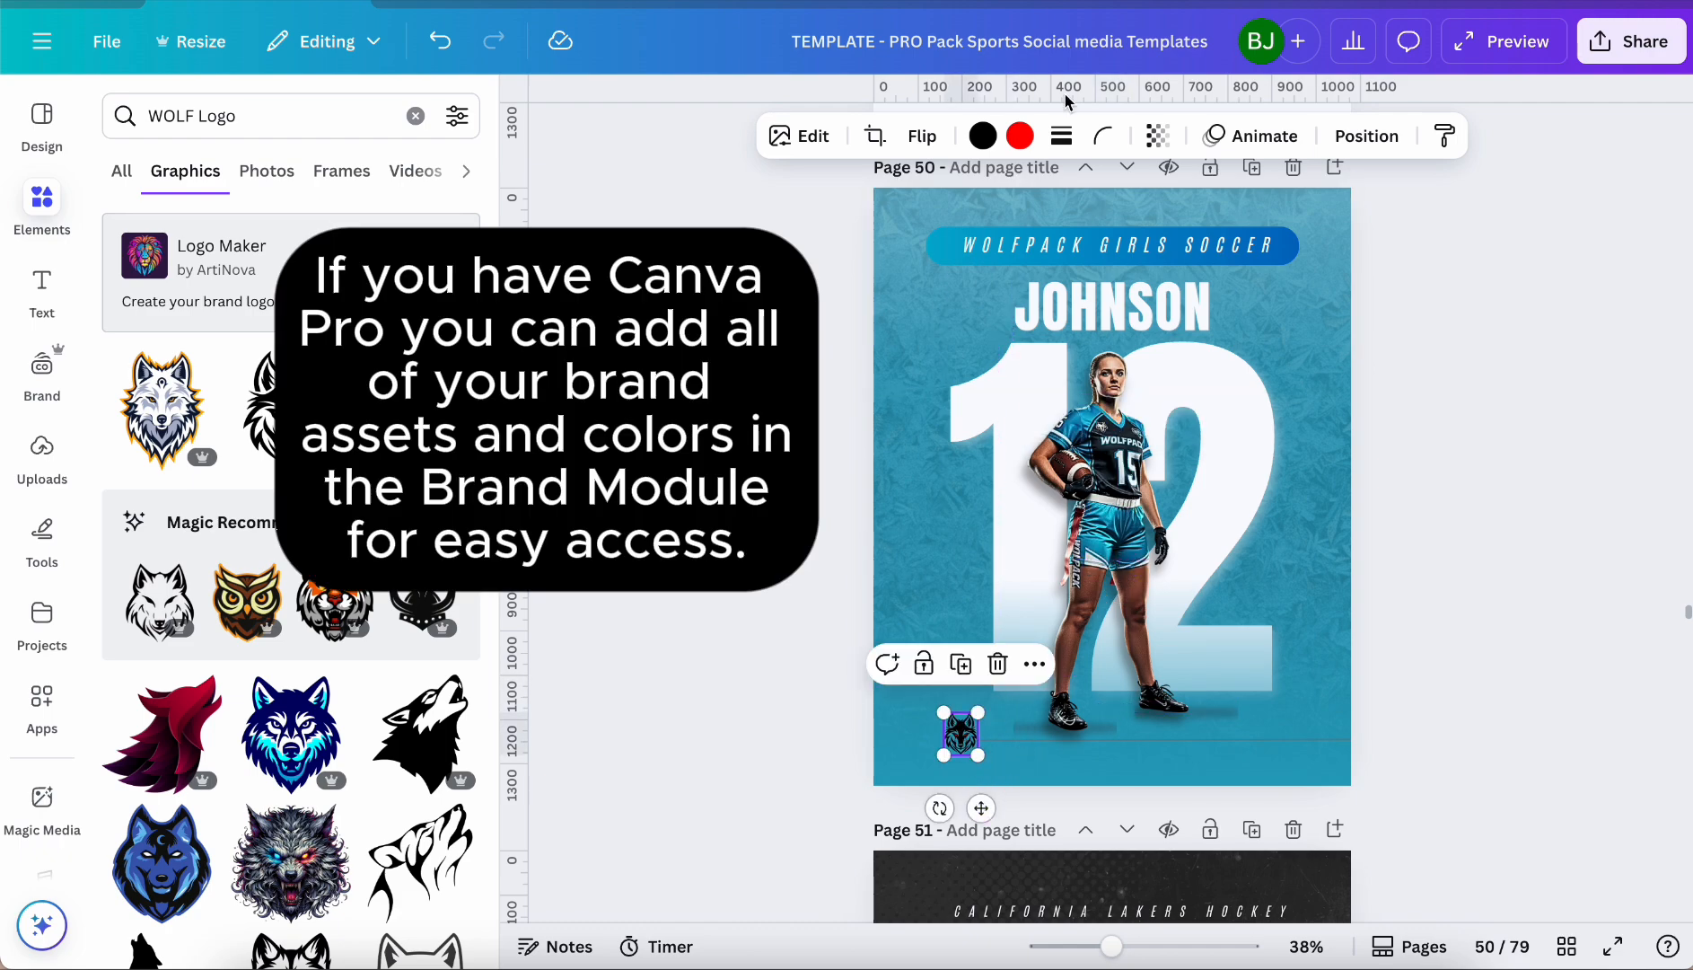
Recolor the wolf logo's red parts with the banner's bright teal and shift the logo slightly towards the page's left edge
{"action": "left_click", "coordinate": [1020, 136]}
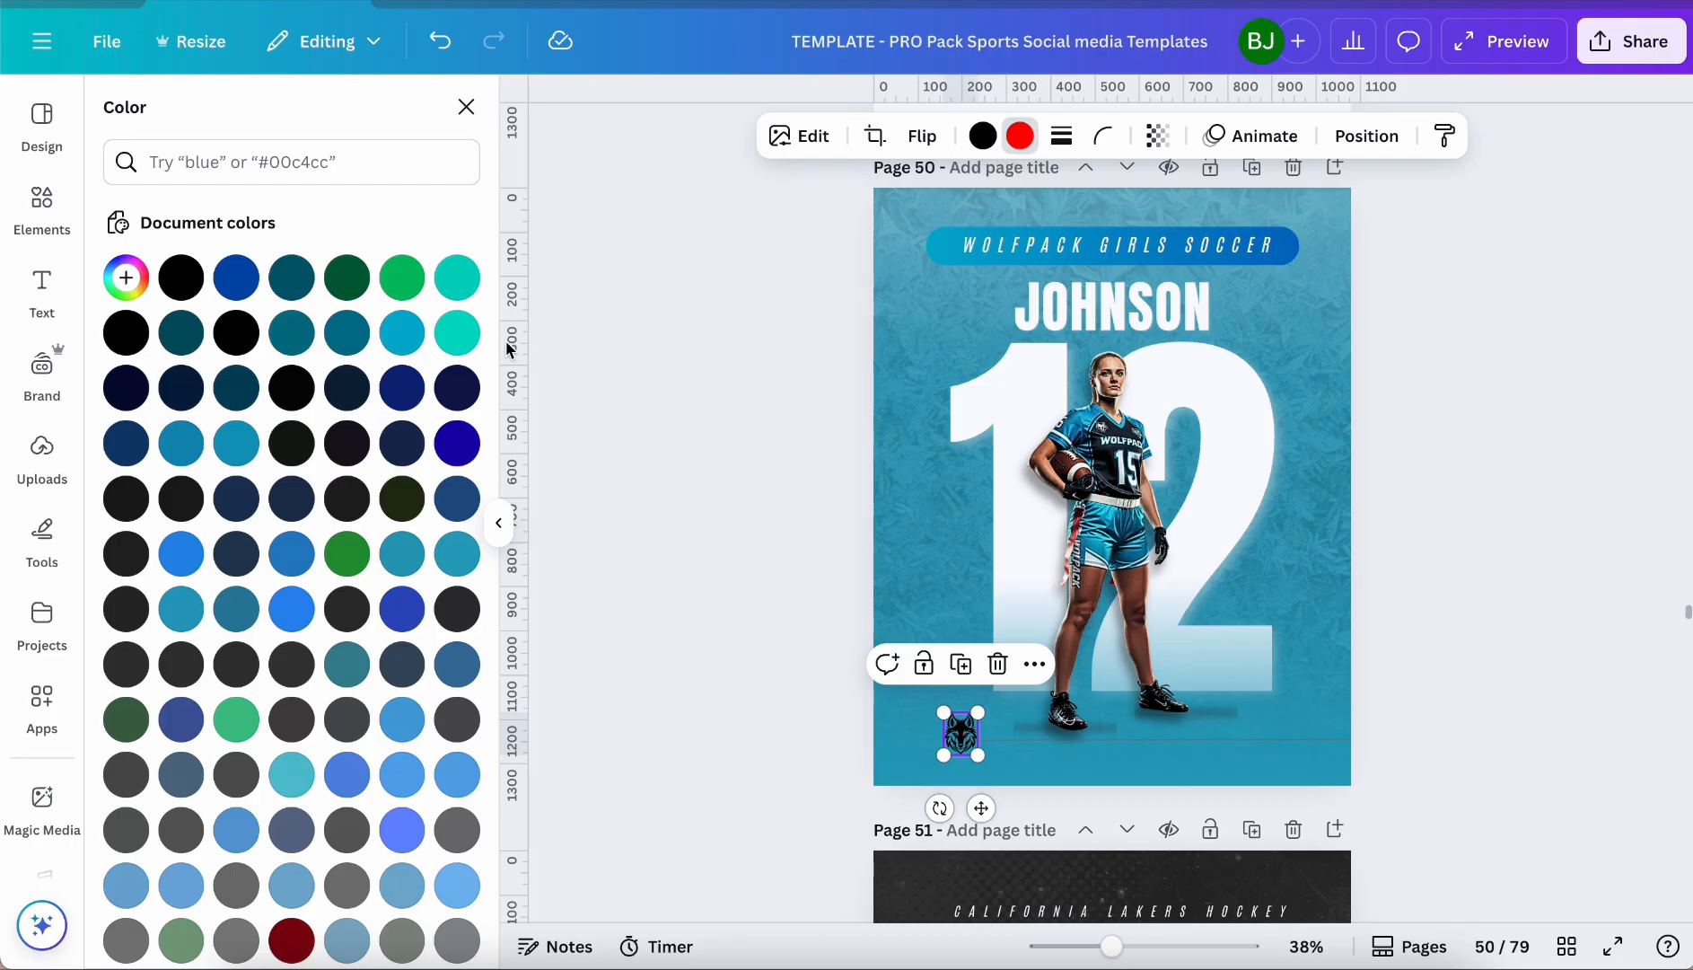
{"action": "left_click", "coordinate": [403, 337]}
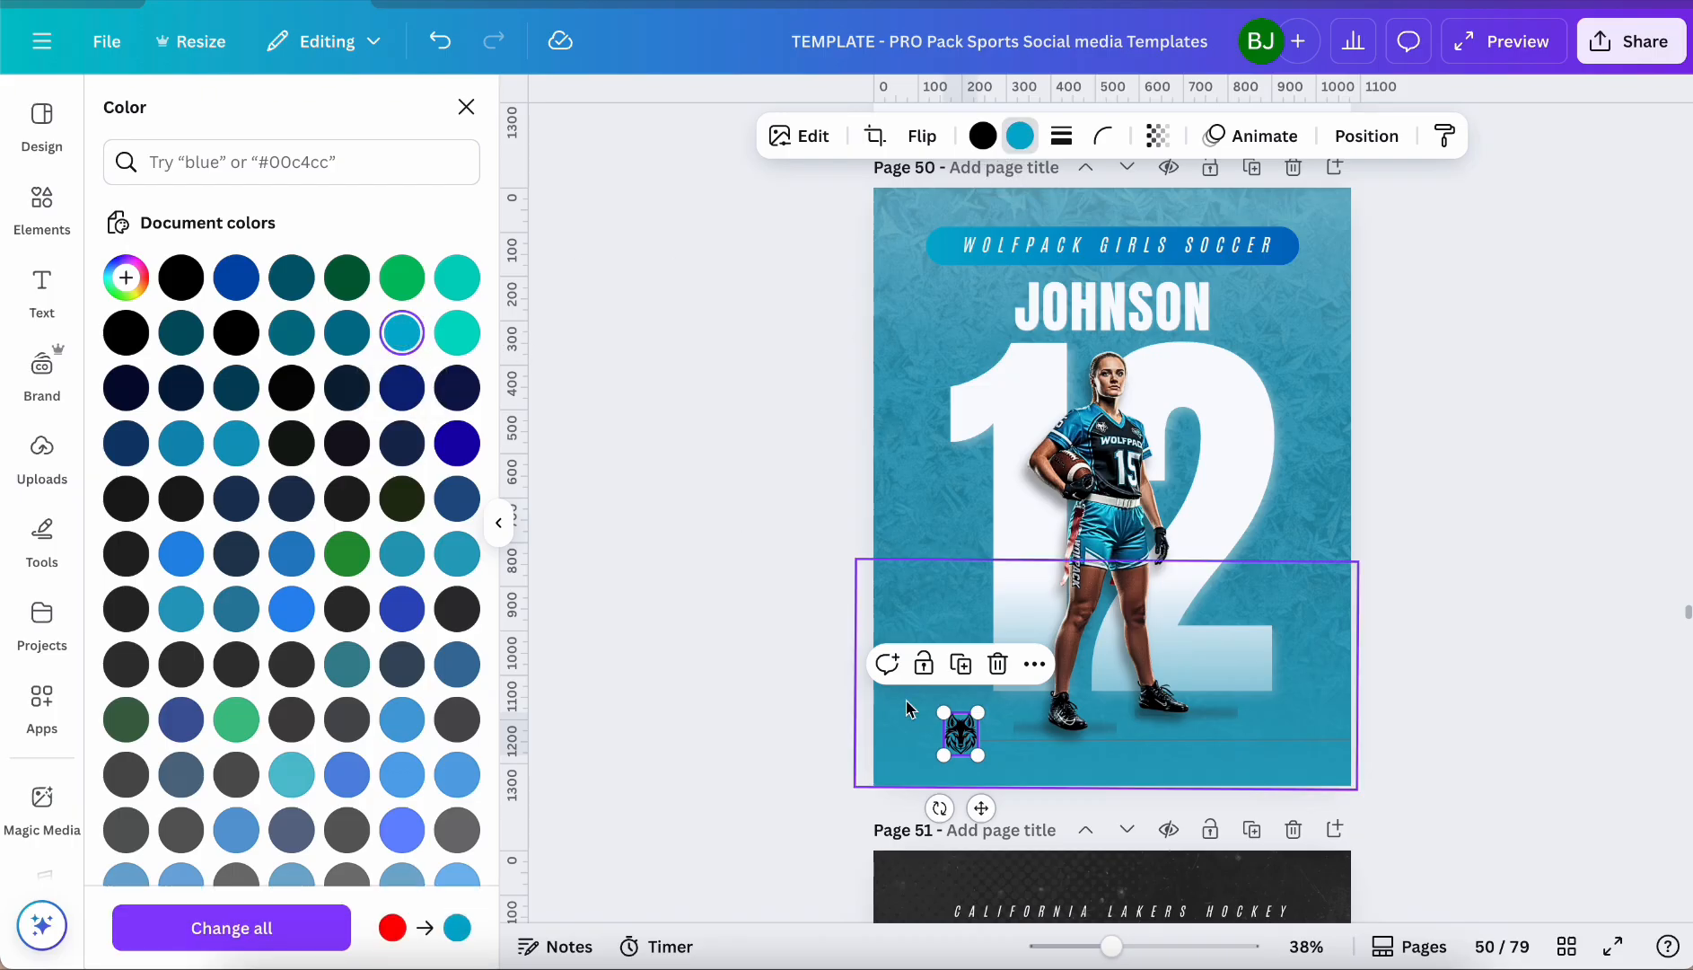
{"action": "left_click", "coordinate": [608, 814]}
{"action": "left_click_drag", "start_coordinate": [973, 807], "coordinate": [950, 802]}
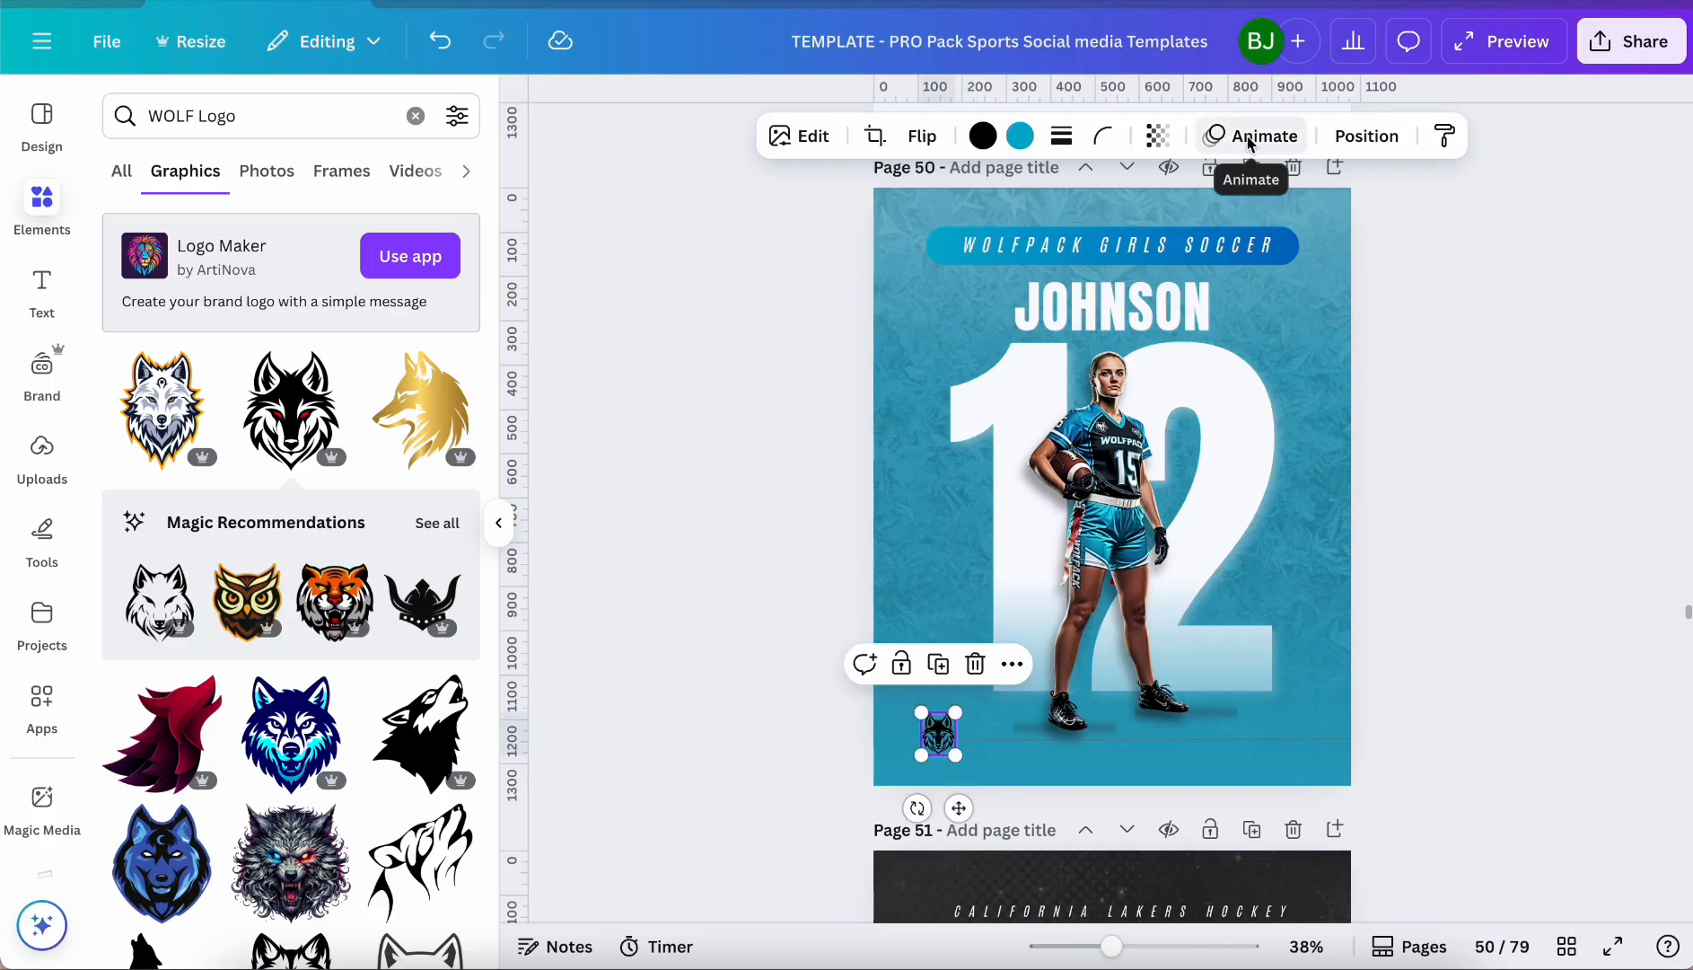
Recolor the black parts of the wolf logo with a medium gray from the document colors
{"action": "left_click", "coordinate": [983, 135]}
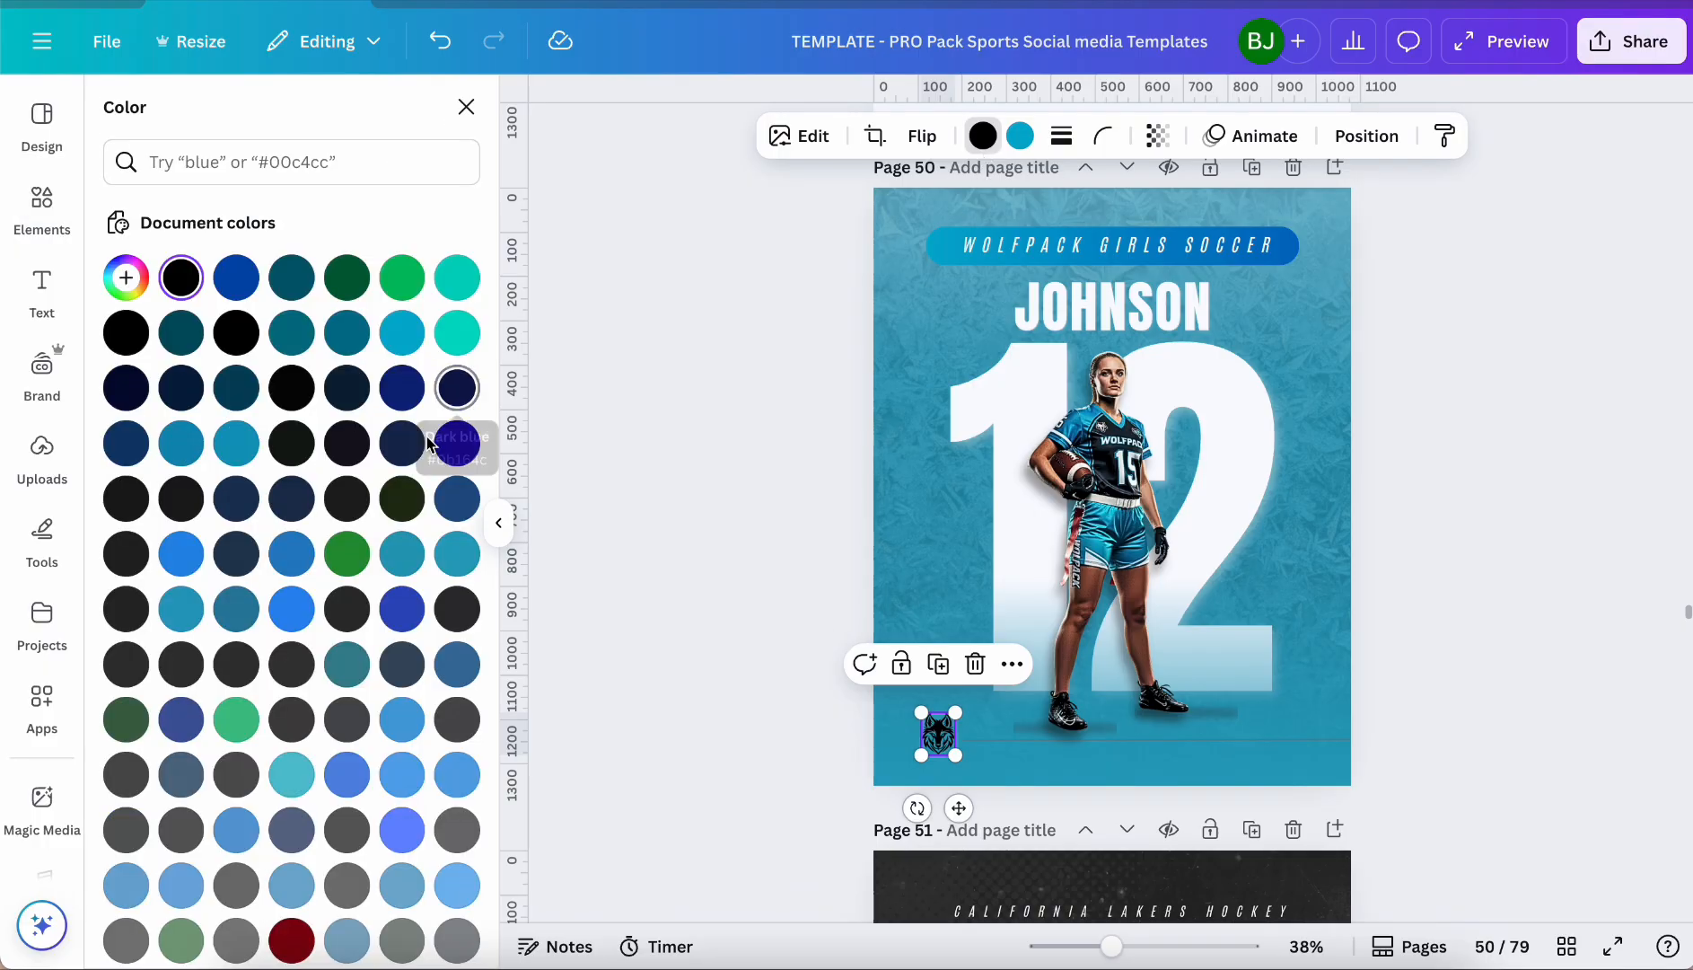
{"action": "scroll", "coordinate": [265, 604], "scroll_direction": "down", "scroll_amount": 2}
{"action": "left_click", "coordinate": [236, 748]}
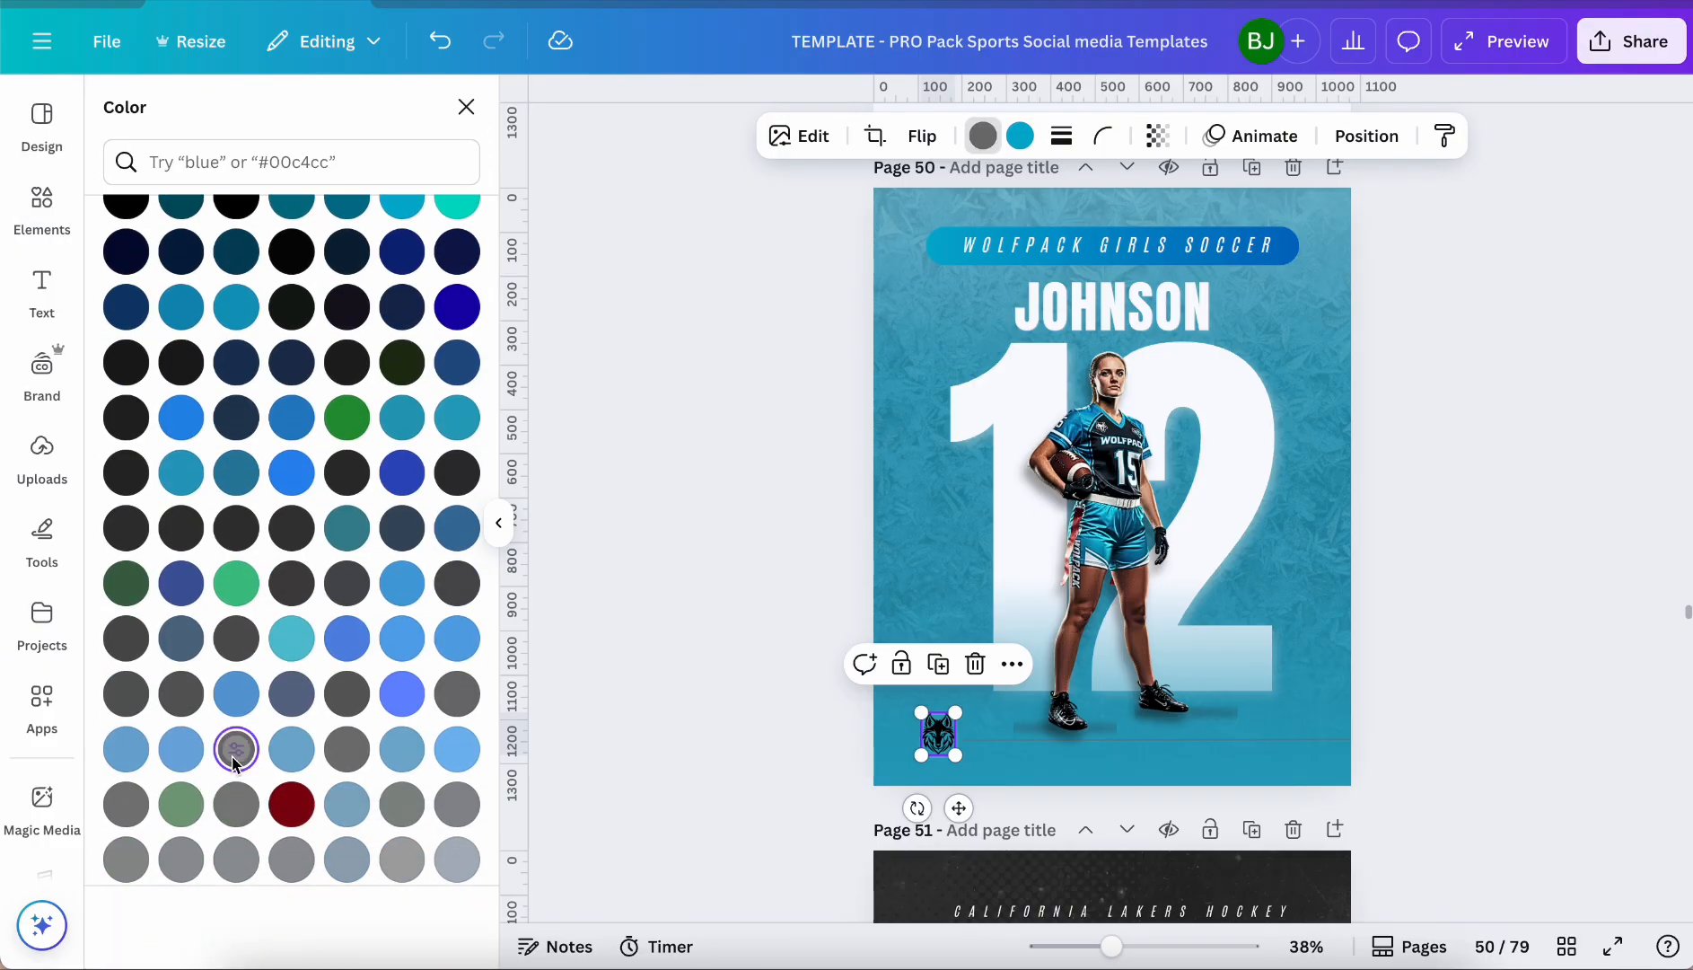
{"action": "left_click", "coordinate": [606, 525]}
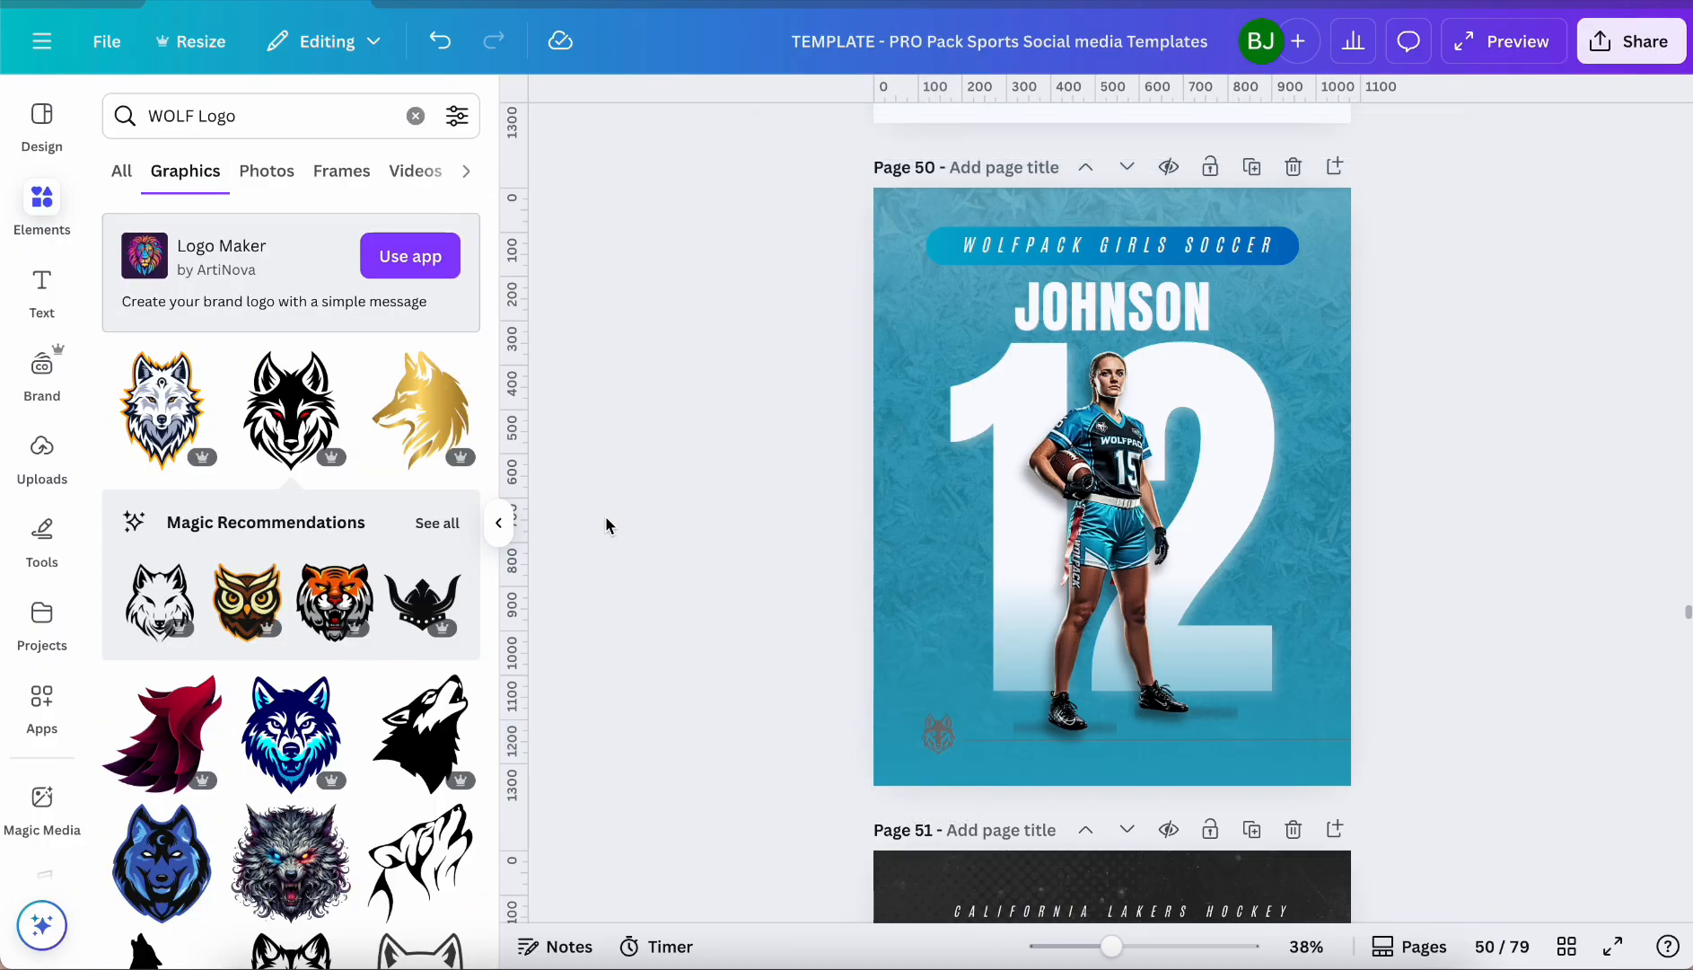
{"action": "left_click", "coordinate": [938, 738]}
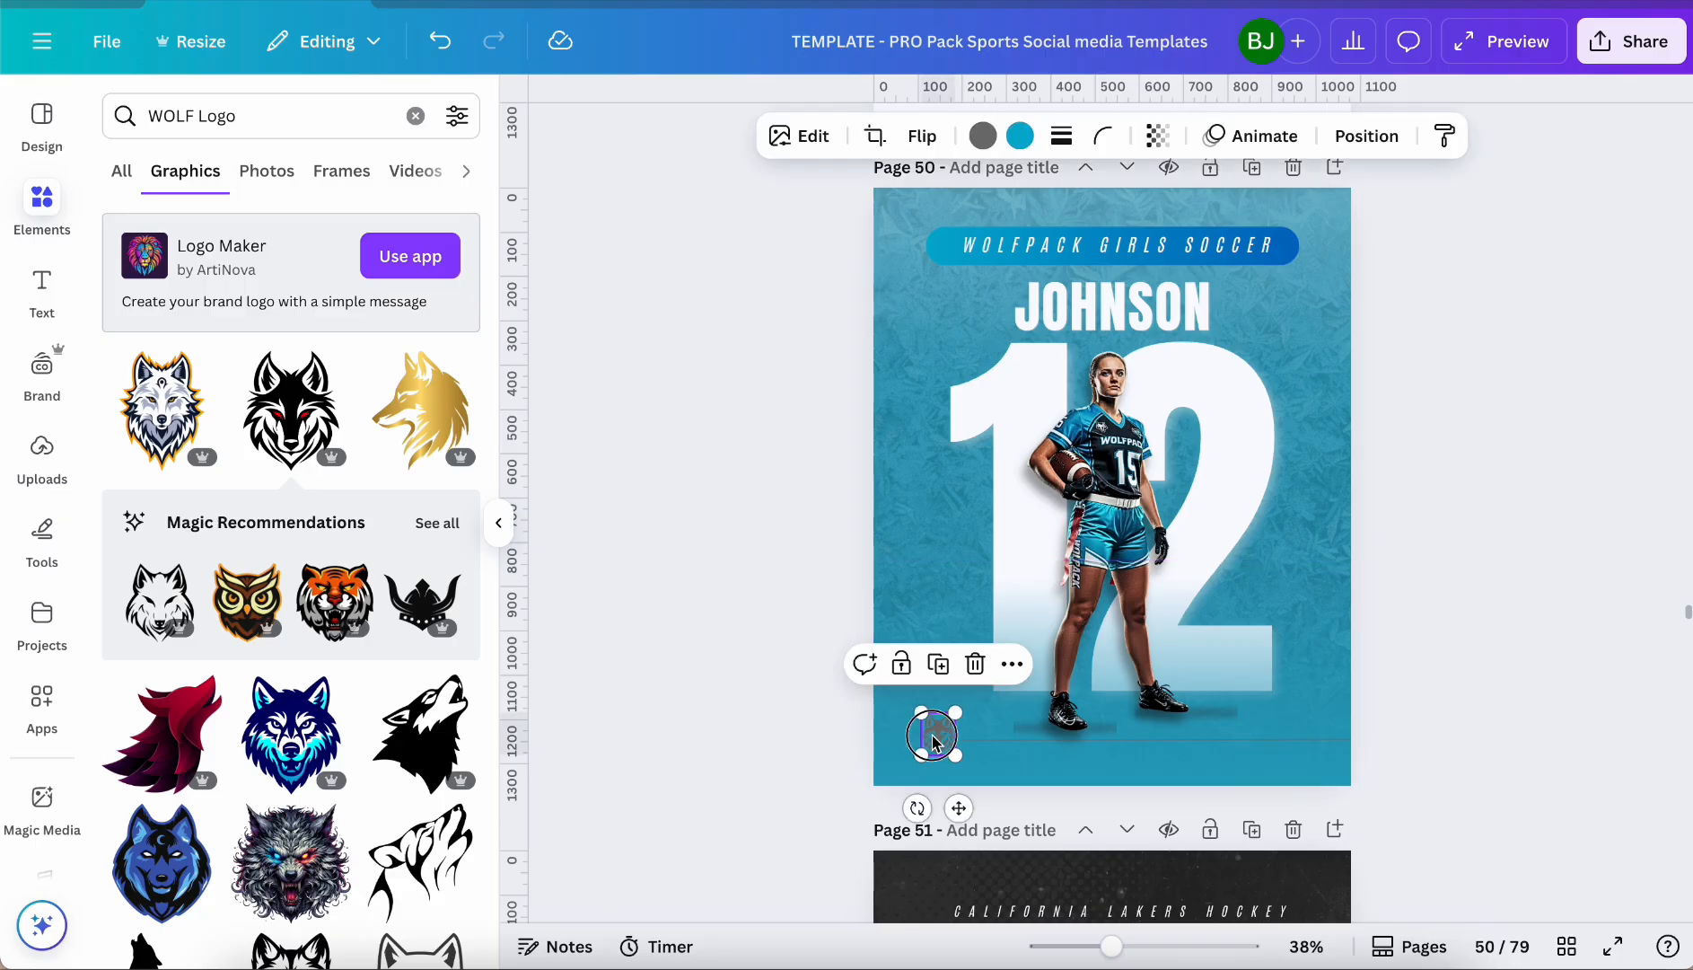
{"action": "left_click", "coordinate": [984, 136]}
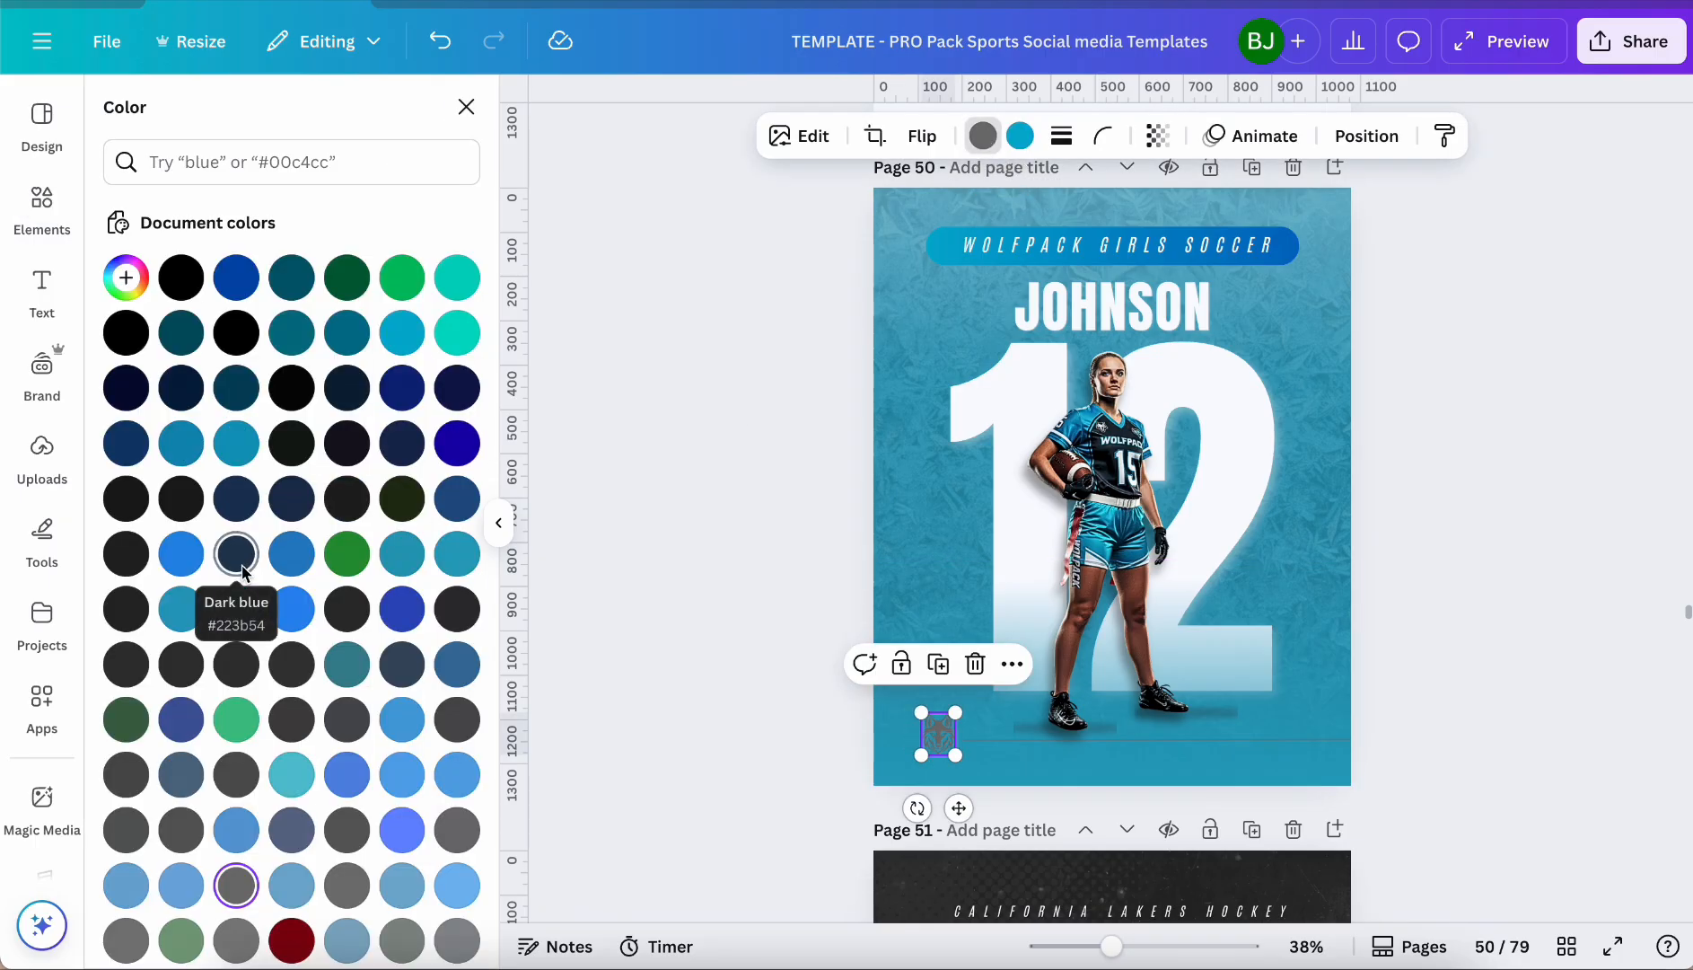
{"action": "left_click", "coordinate": [718, 701]}
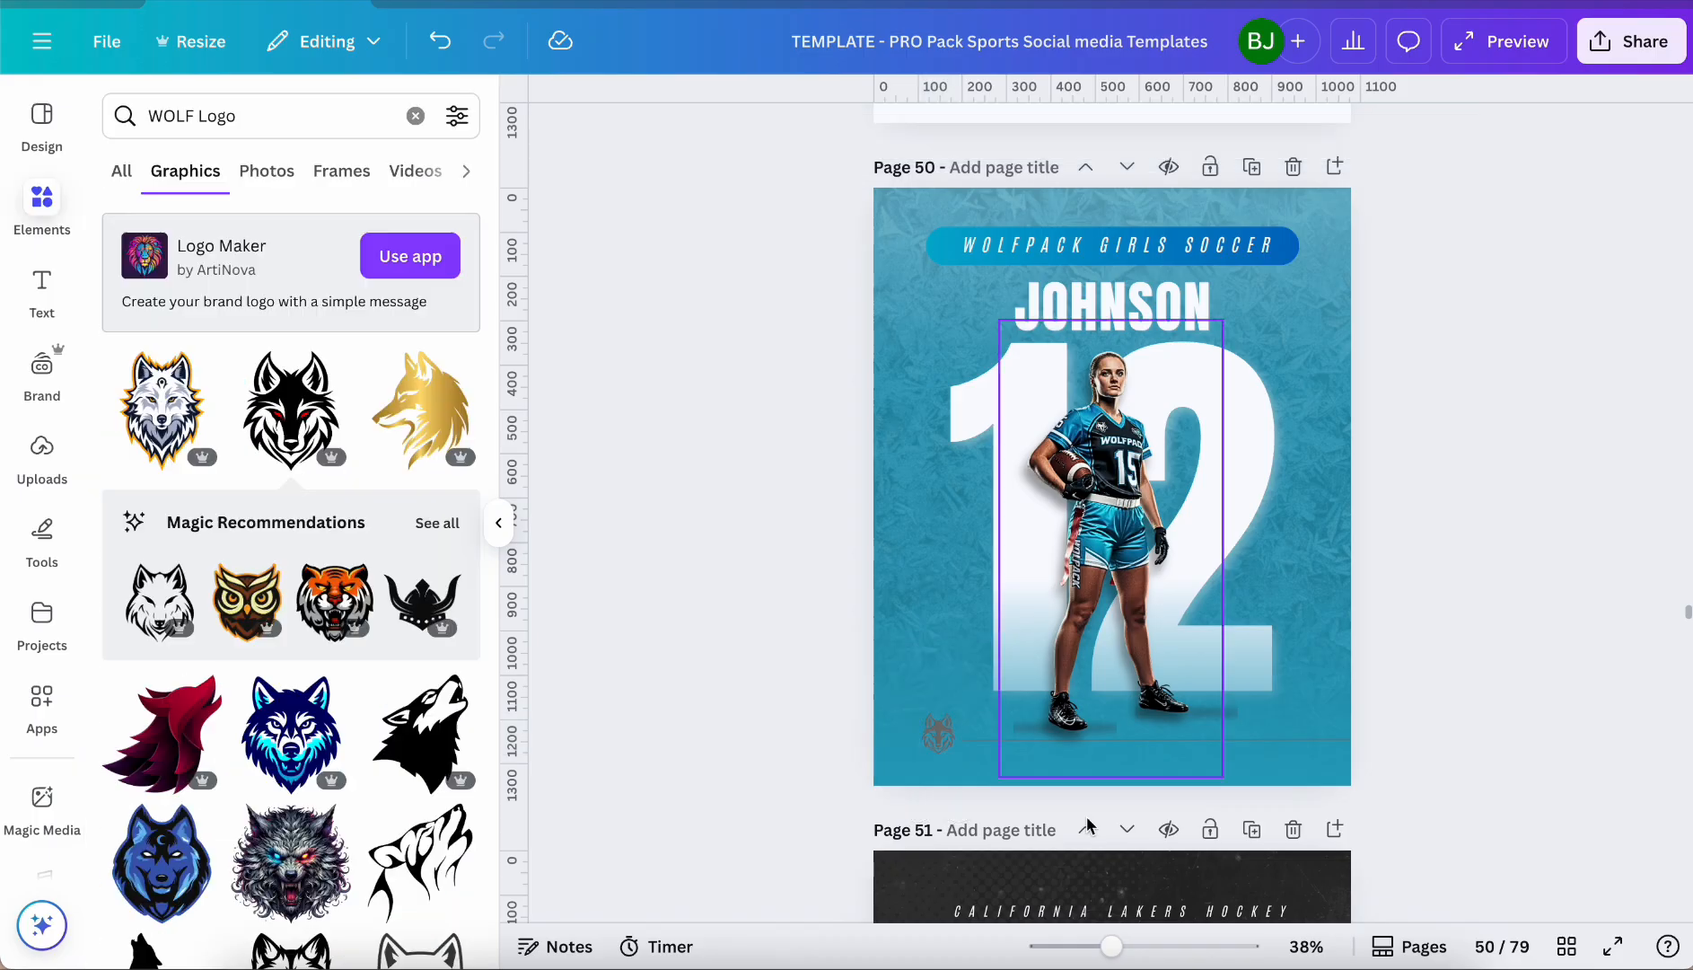
Set the transparency of the shadow under the player's right-hand shoe to 14
{"action": "left_click", "coordinate": [1231, 718]}
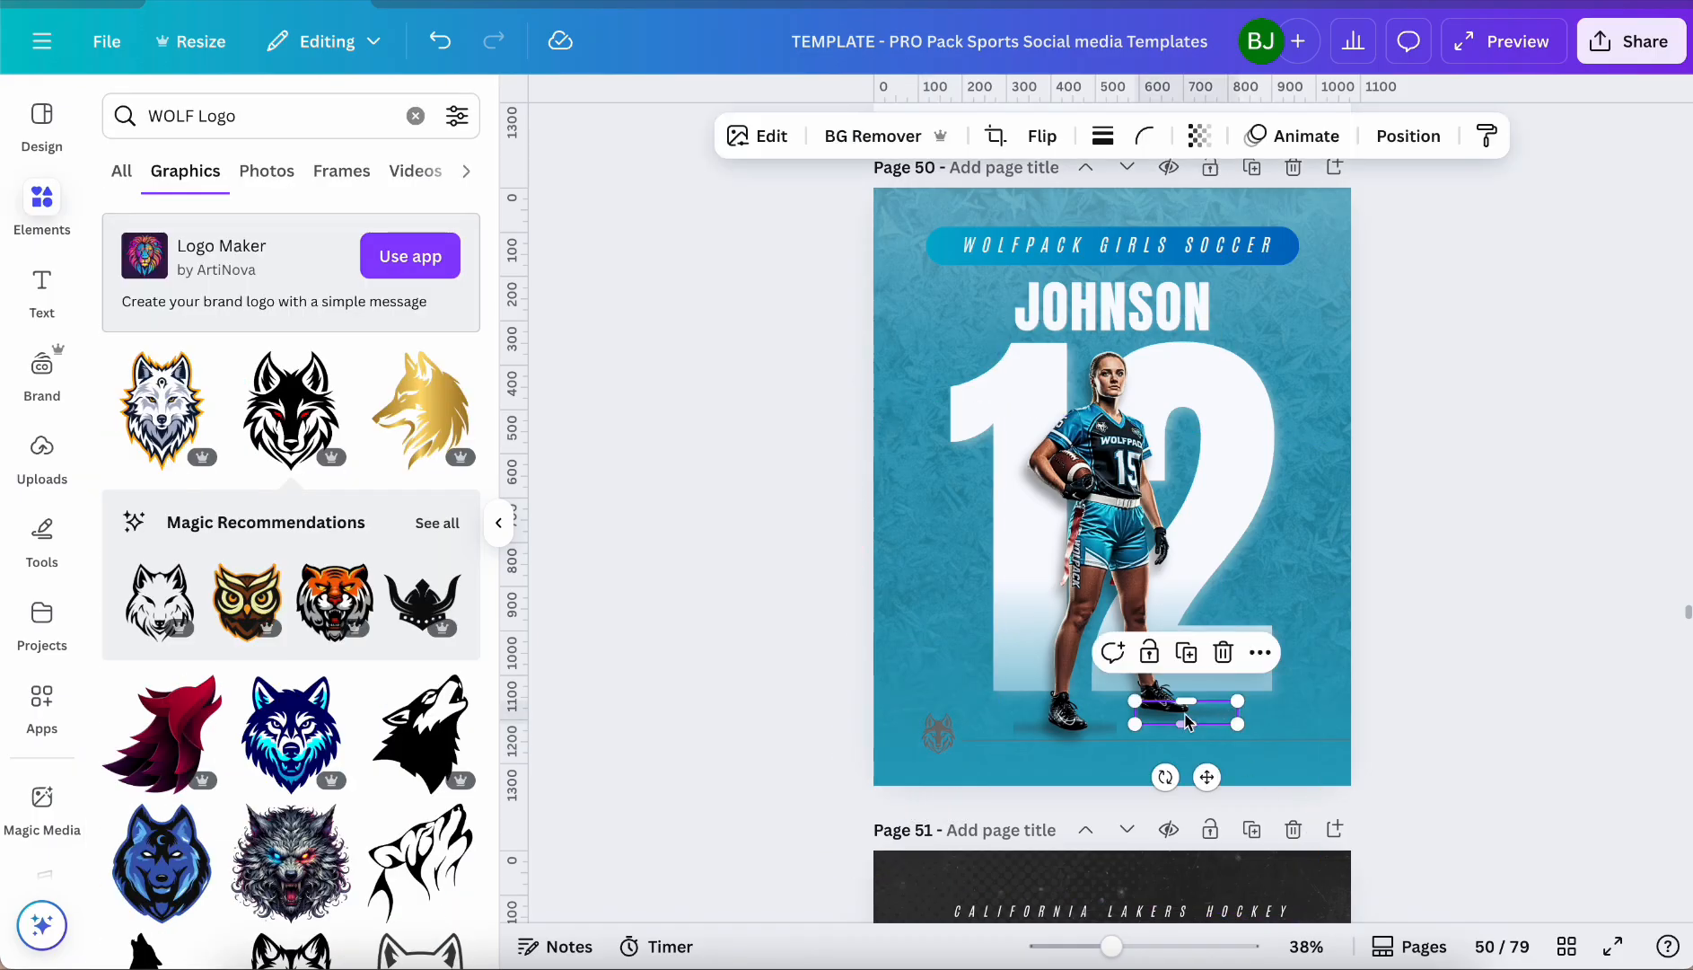
{"action": "left_click", "coordinate": [1199, 136]}
{"action": "left_click_drag", "start_coordinate": [1122, 230], "coordinate": [1104, 232]}
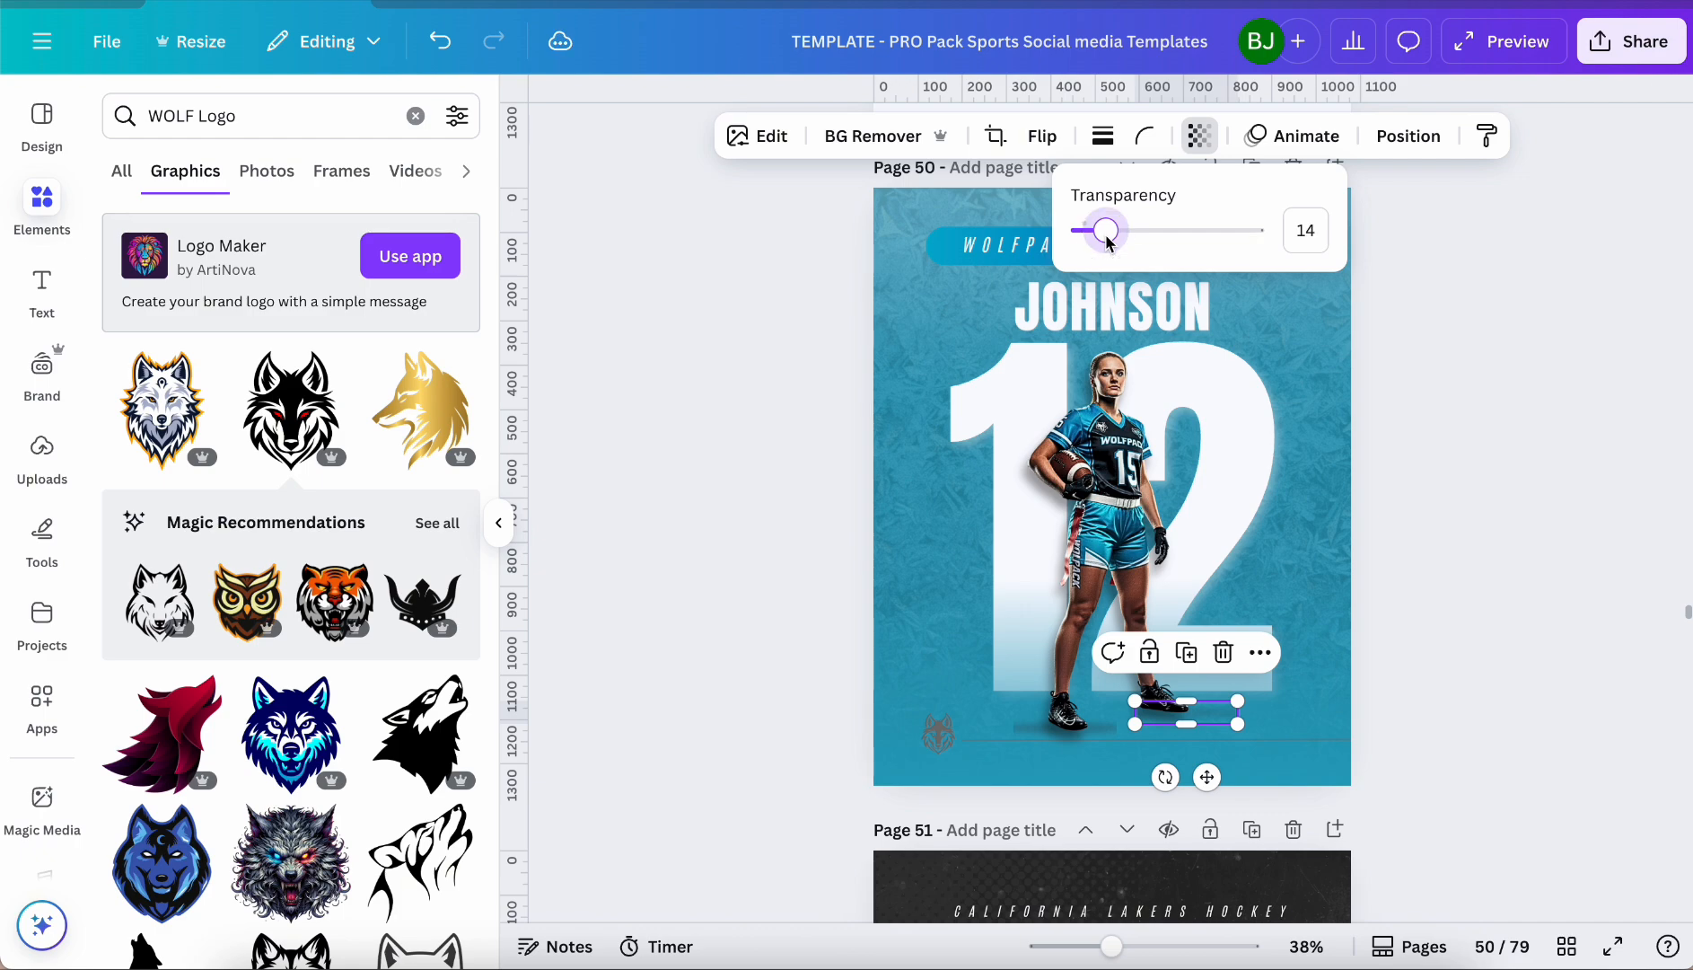
Lower the transparency value of the shadow under the player's left-hand shoe so it looks fainter
{"action": "left_click", "coordinate": [1033, 738]}
{"action": "left_click_drag", "start_coordinate": [999, 548], "coordinate": [1028, 548]}
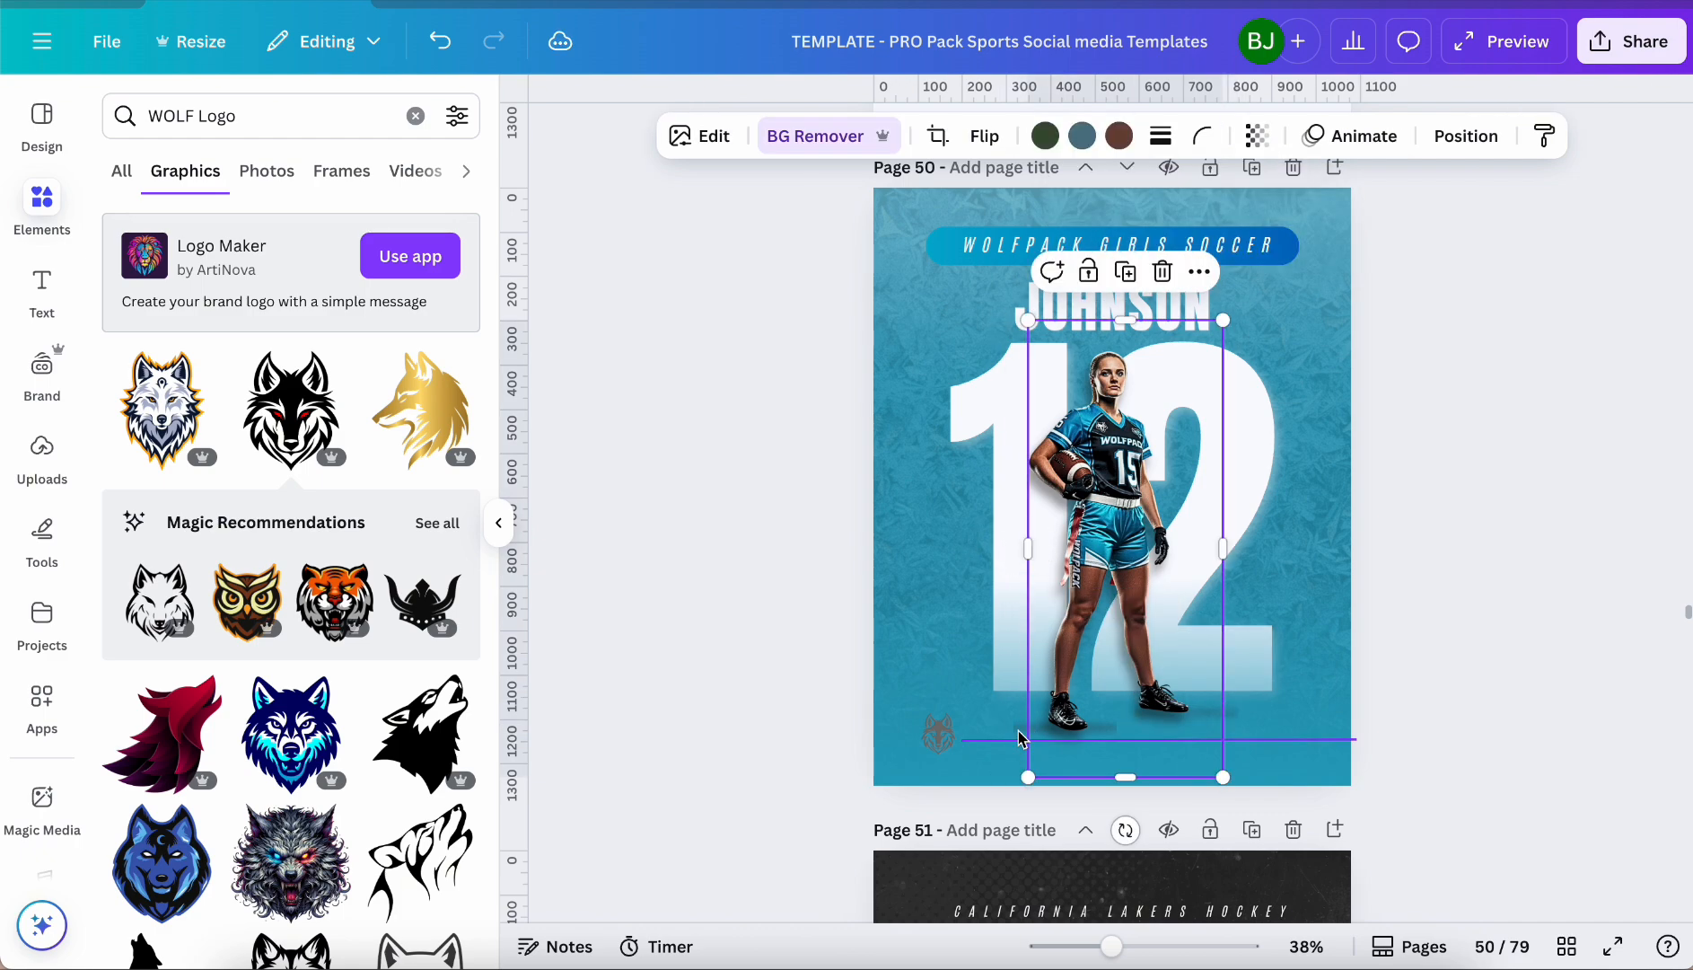
{"action": "left_click", "coordinate": [1016, 726]}
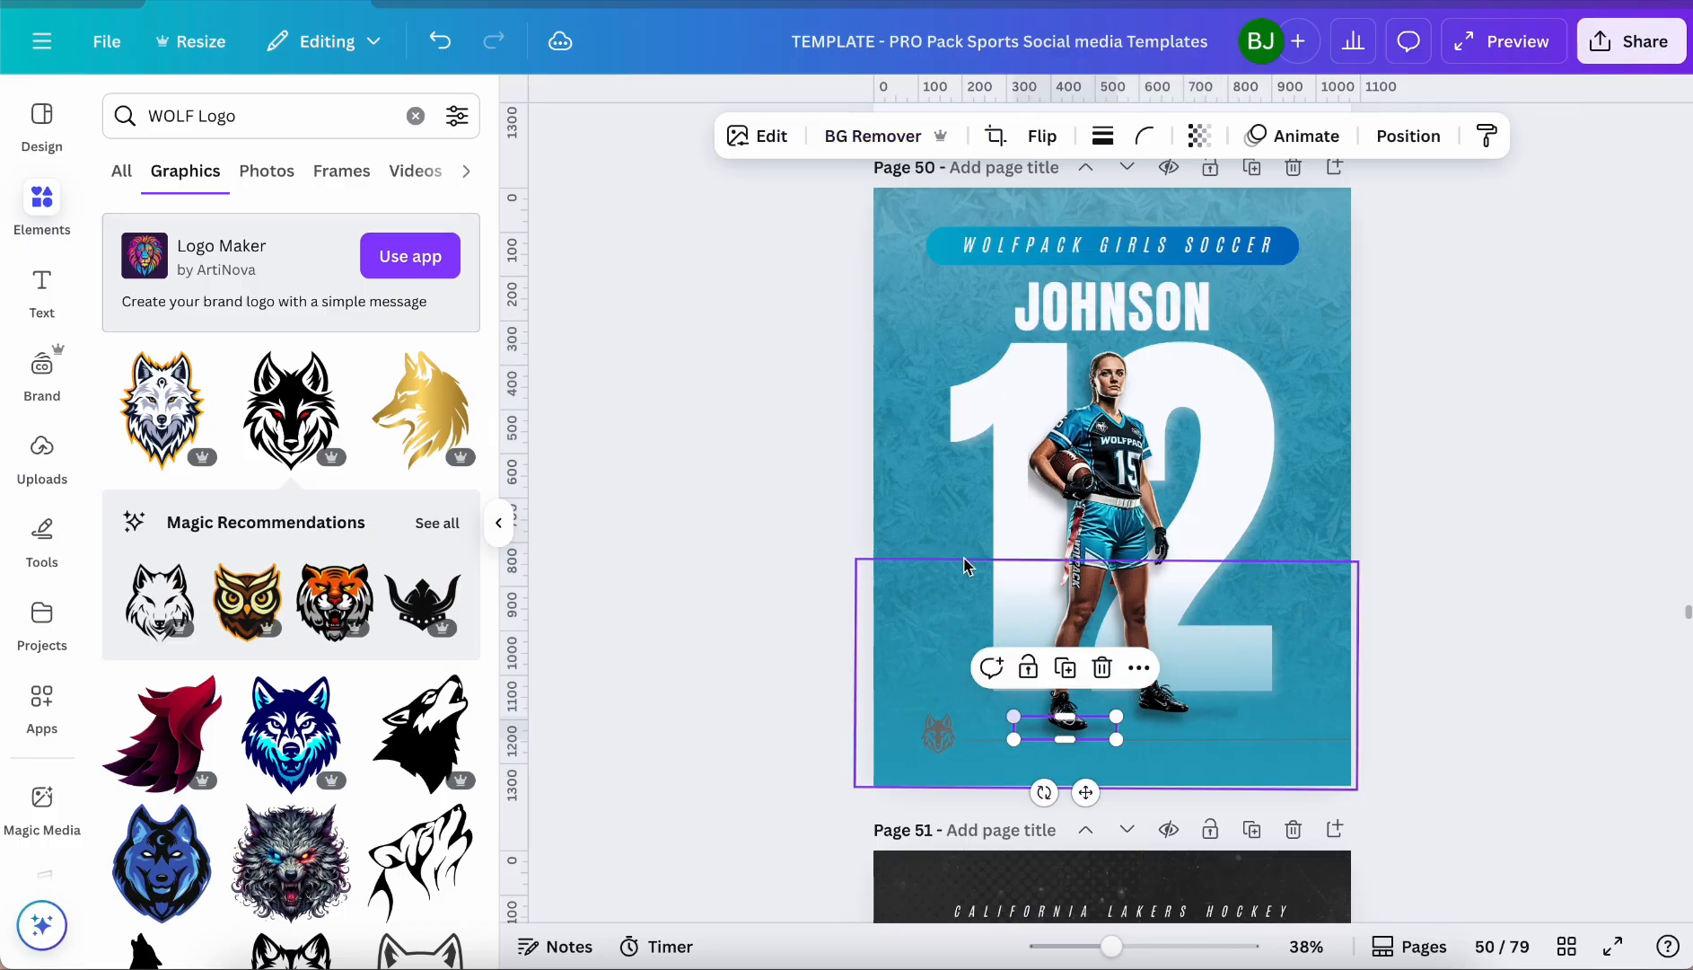
{"action": "left_click", "coordinate": [1200, 137]}
{"action": "left_click_drag", "start_coordinate": [1132, 235], "coordinate": [1095, 232]}
{"action": "left_click", "coordinate": [1365, 314]}
{"action": "left_click", "coordinate": [1365, 314]}
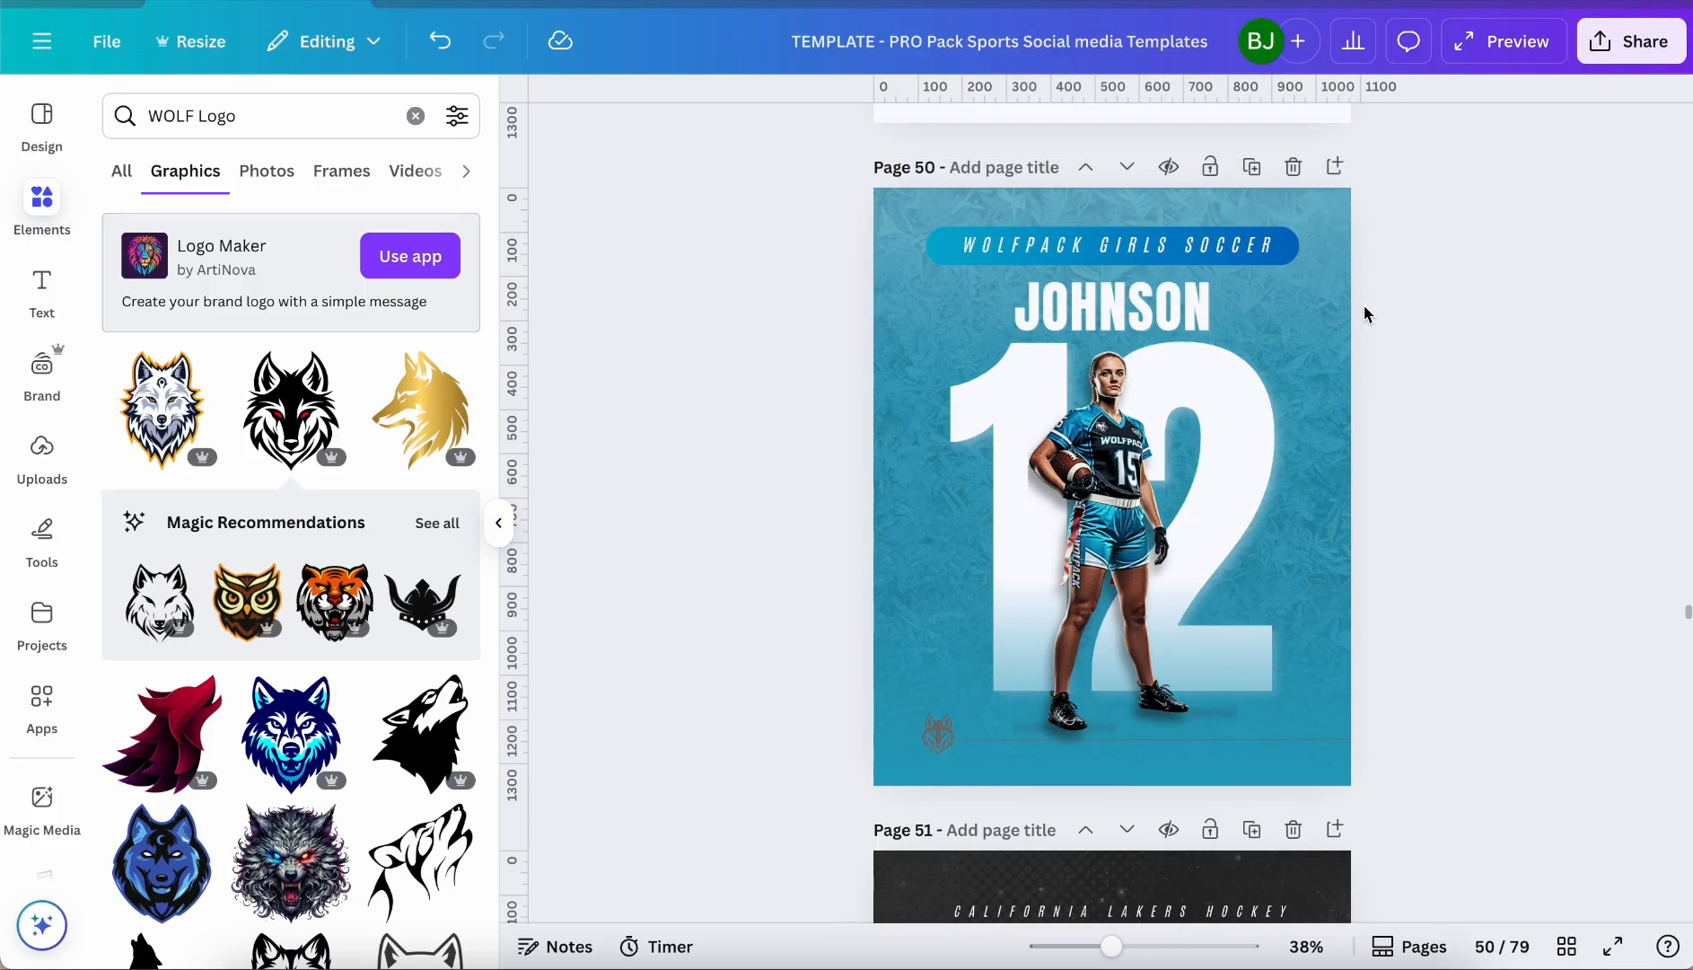
Set the transparency of the white gradient across the upper part of page 50 to 45
{"action": "left_click", "coordinate": [1315, 272]}
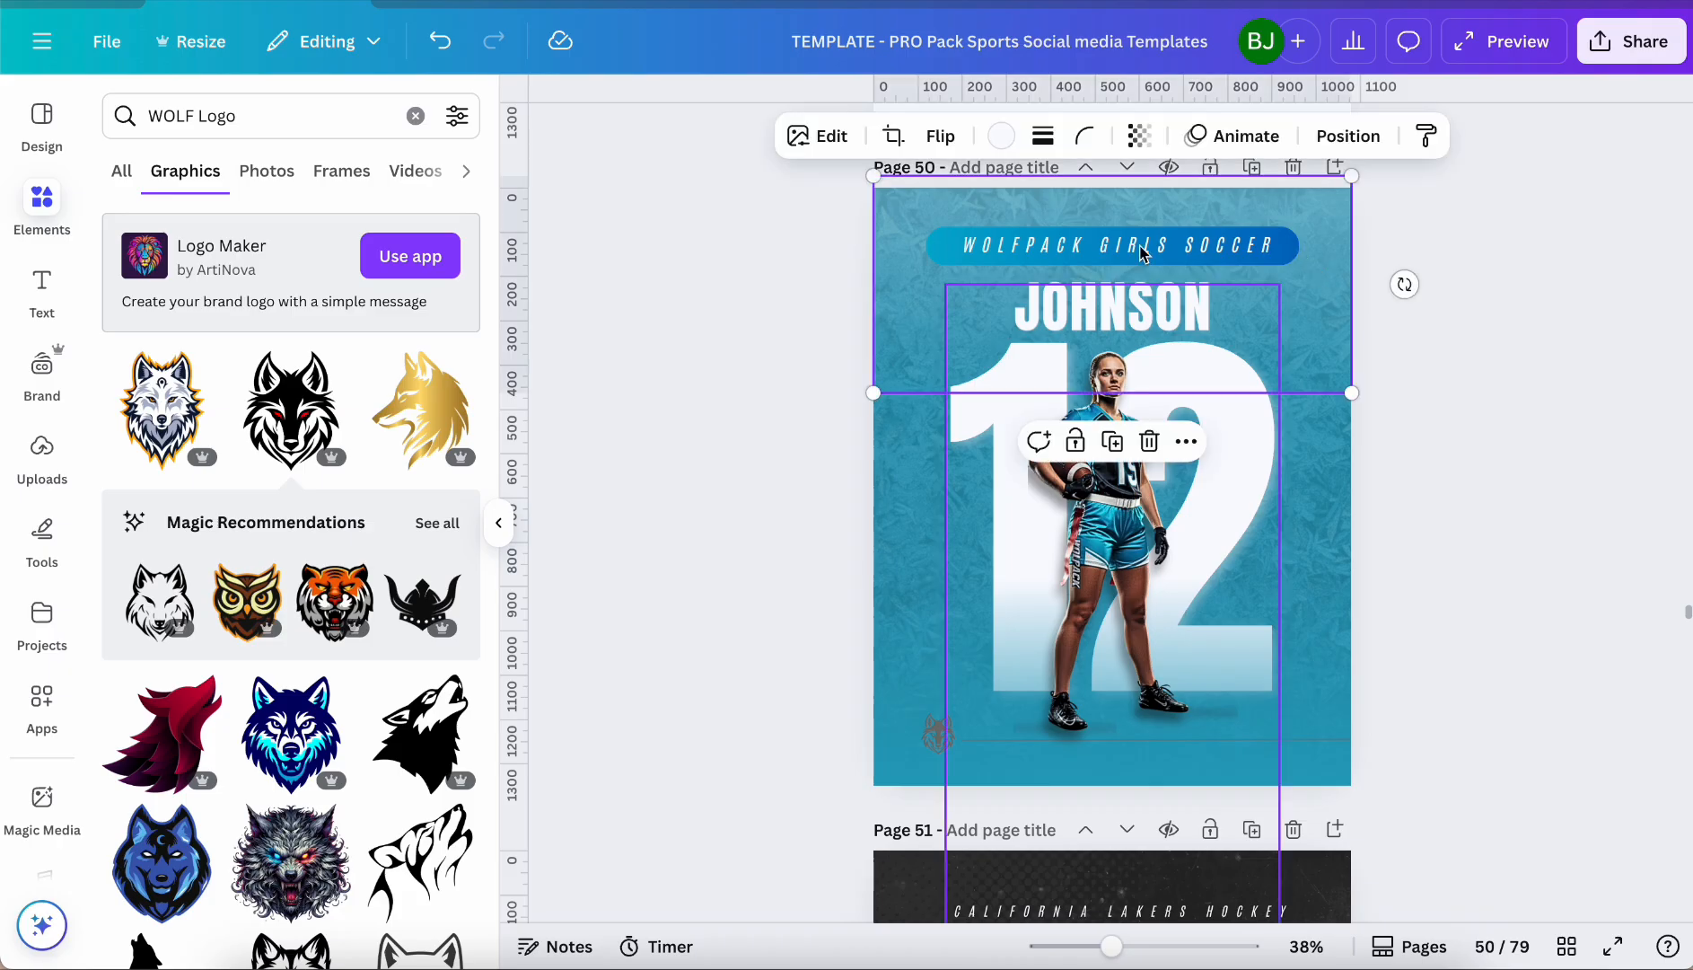
{"action": "left_click", "coordinate": [1138, 136]}
{"action": "left_click_drag", "start_coordinate": [1066, 232], "coordinate": [1099, 231]}
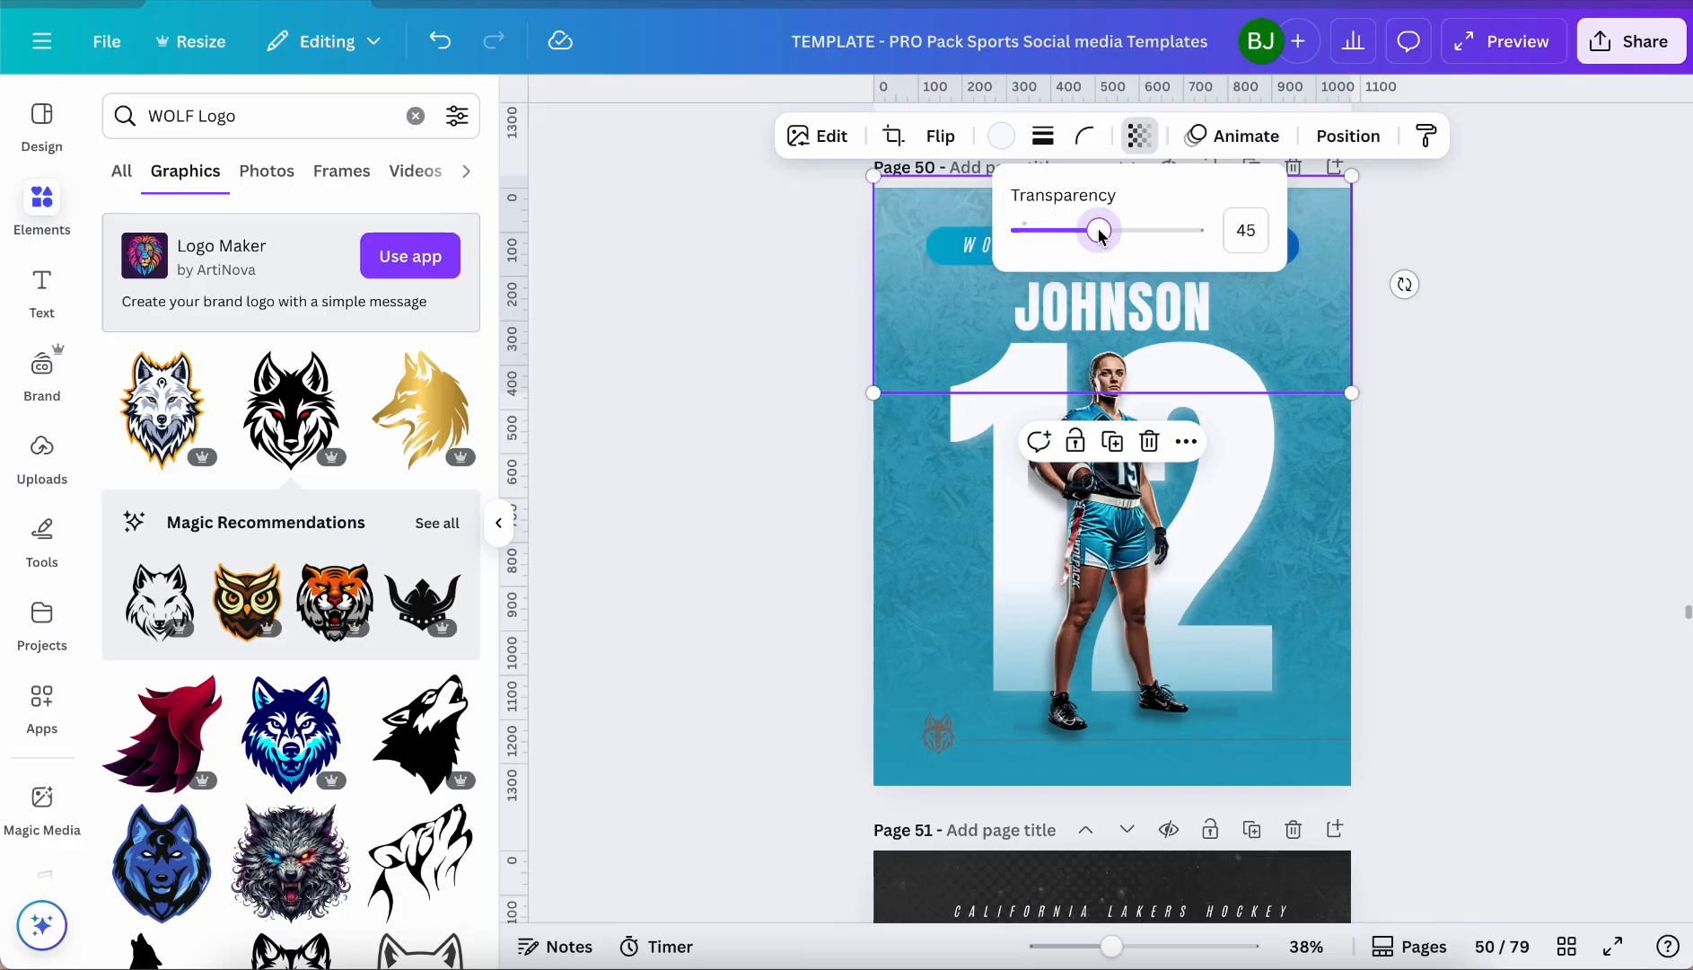
{"action": "left_click", "coordinate": [1407, 260]}
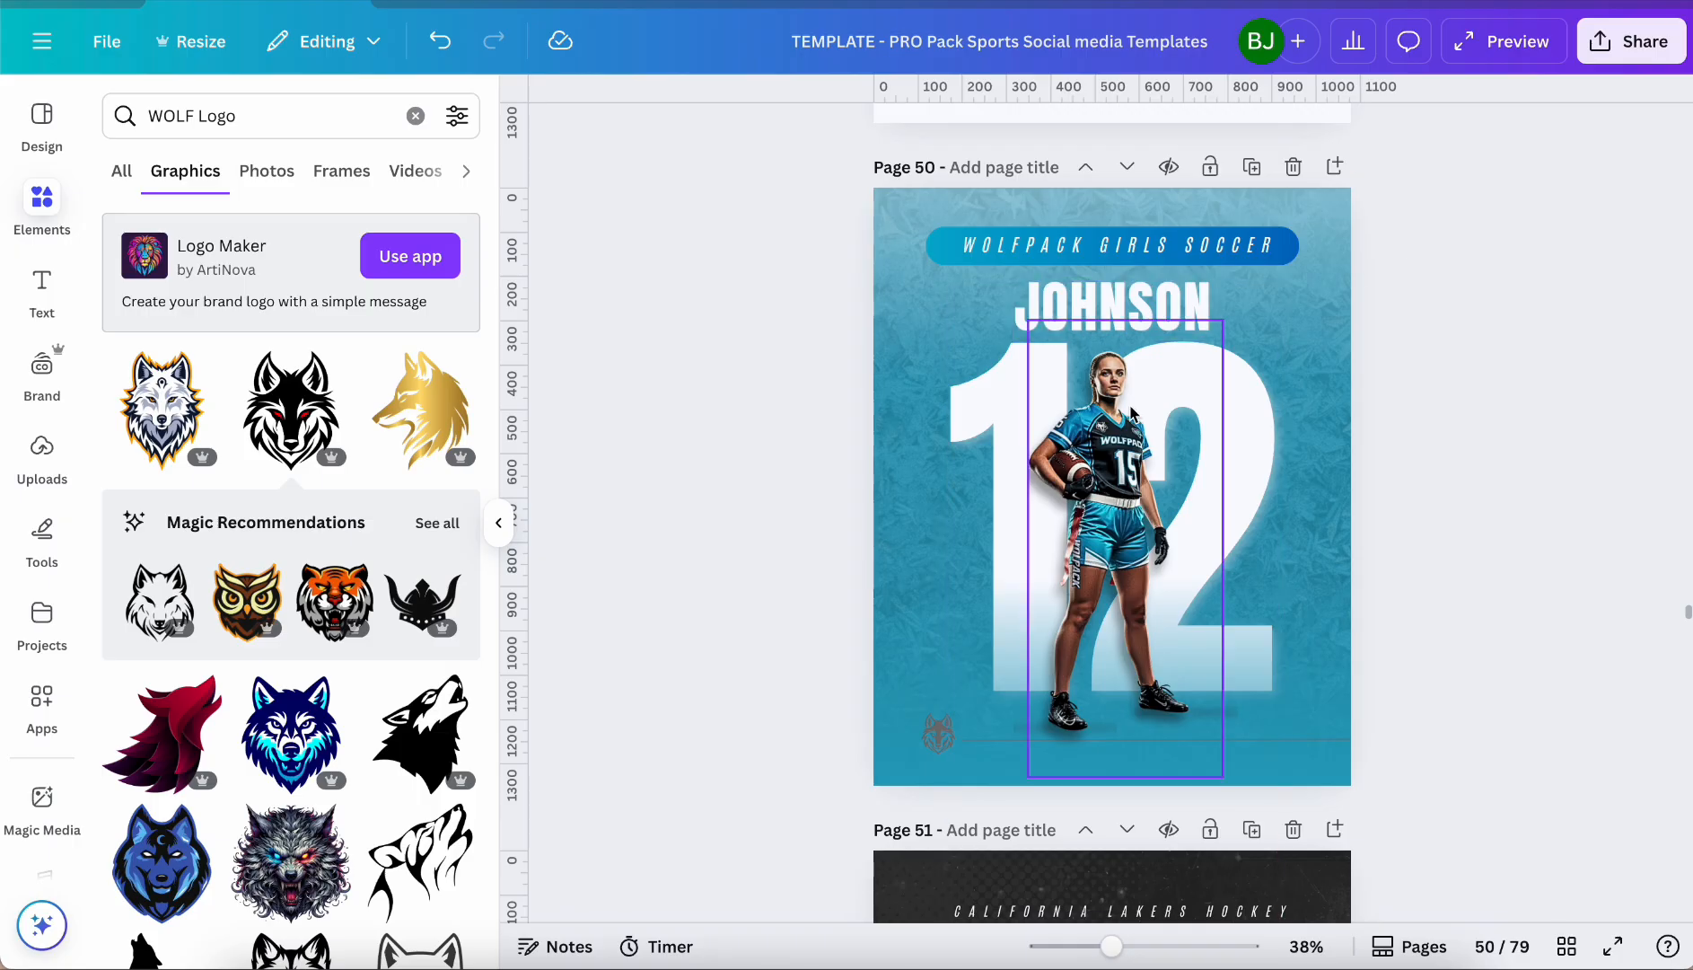
Adjust the player photo's texture by slightly raising its clarity and reducing its sharpness
{"action": "left_click", "coordinate": [1099, 422]}
{"action": "left_click", "coordinate": [699, 136]}
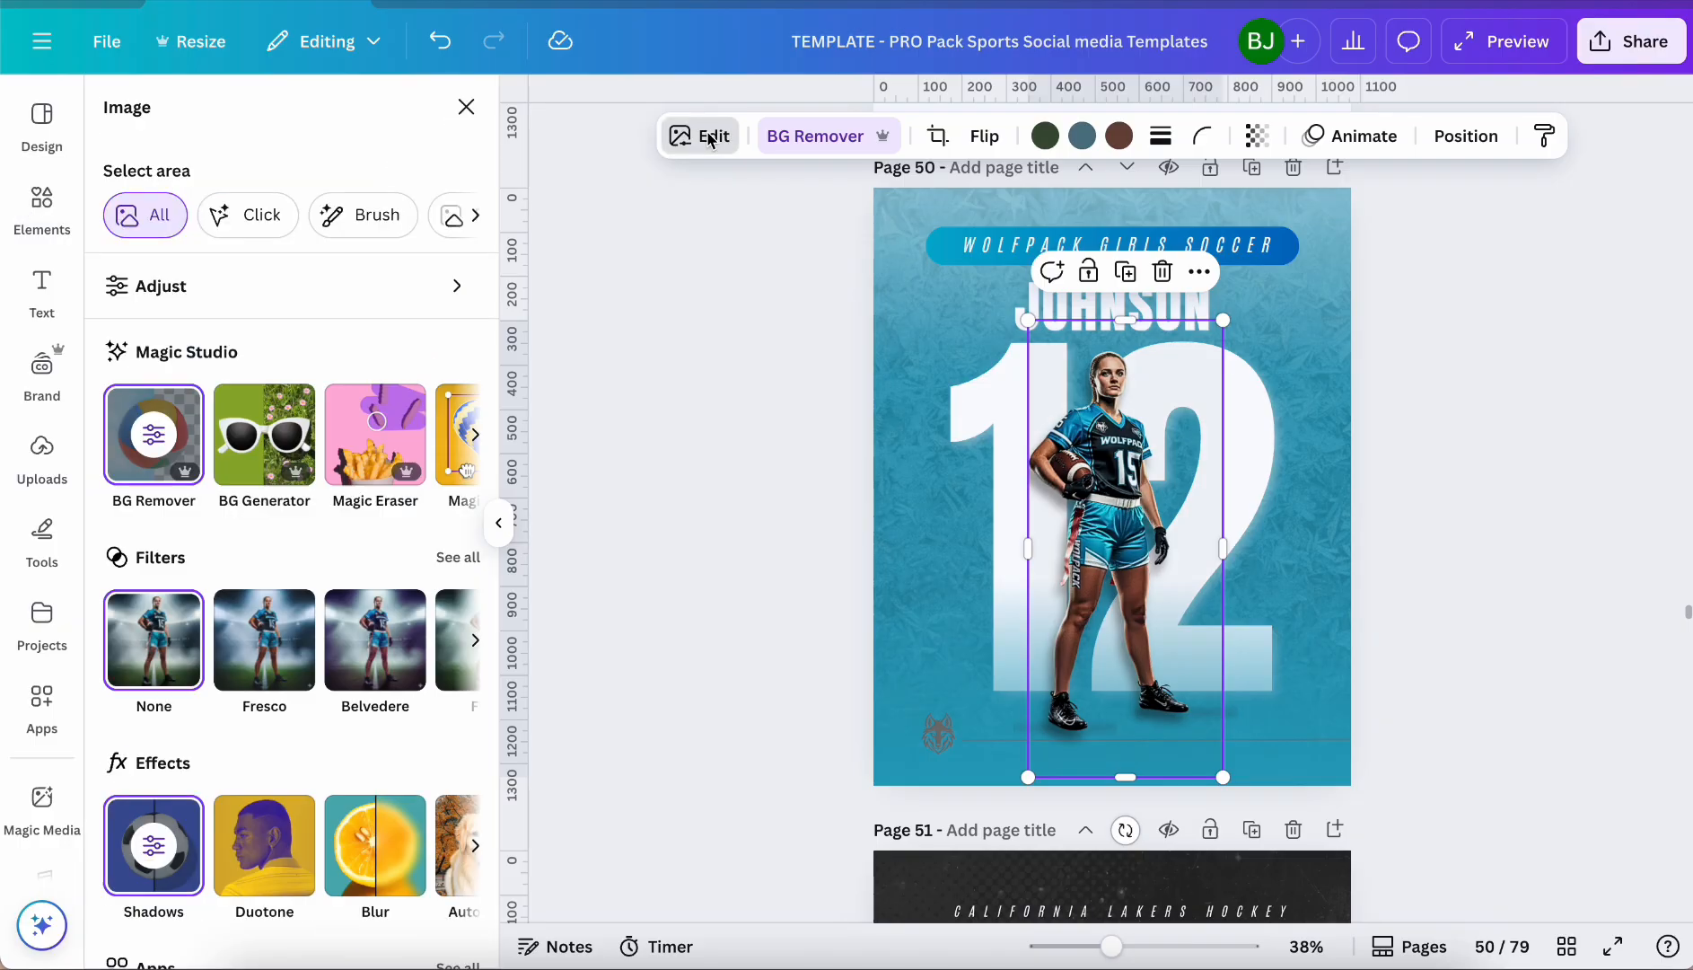
{"action": "left_click", "coordinate": [154, 280]}
{"action": "scroll", "coordinate": [262, 551], "scroll_direction": "down", "scroll_amount": 7}
{"action": "scroll", "coordinate": [262, 552], "scroll_direction": "down", "scroll_amount": 2}
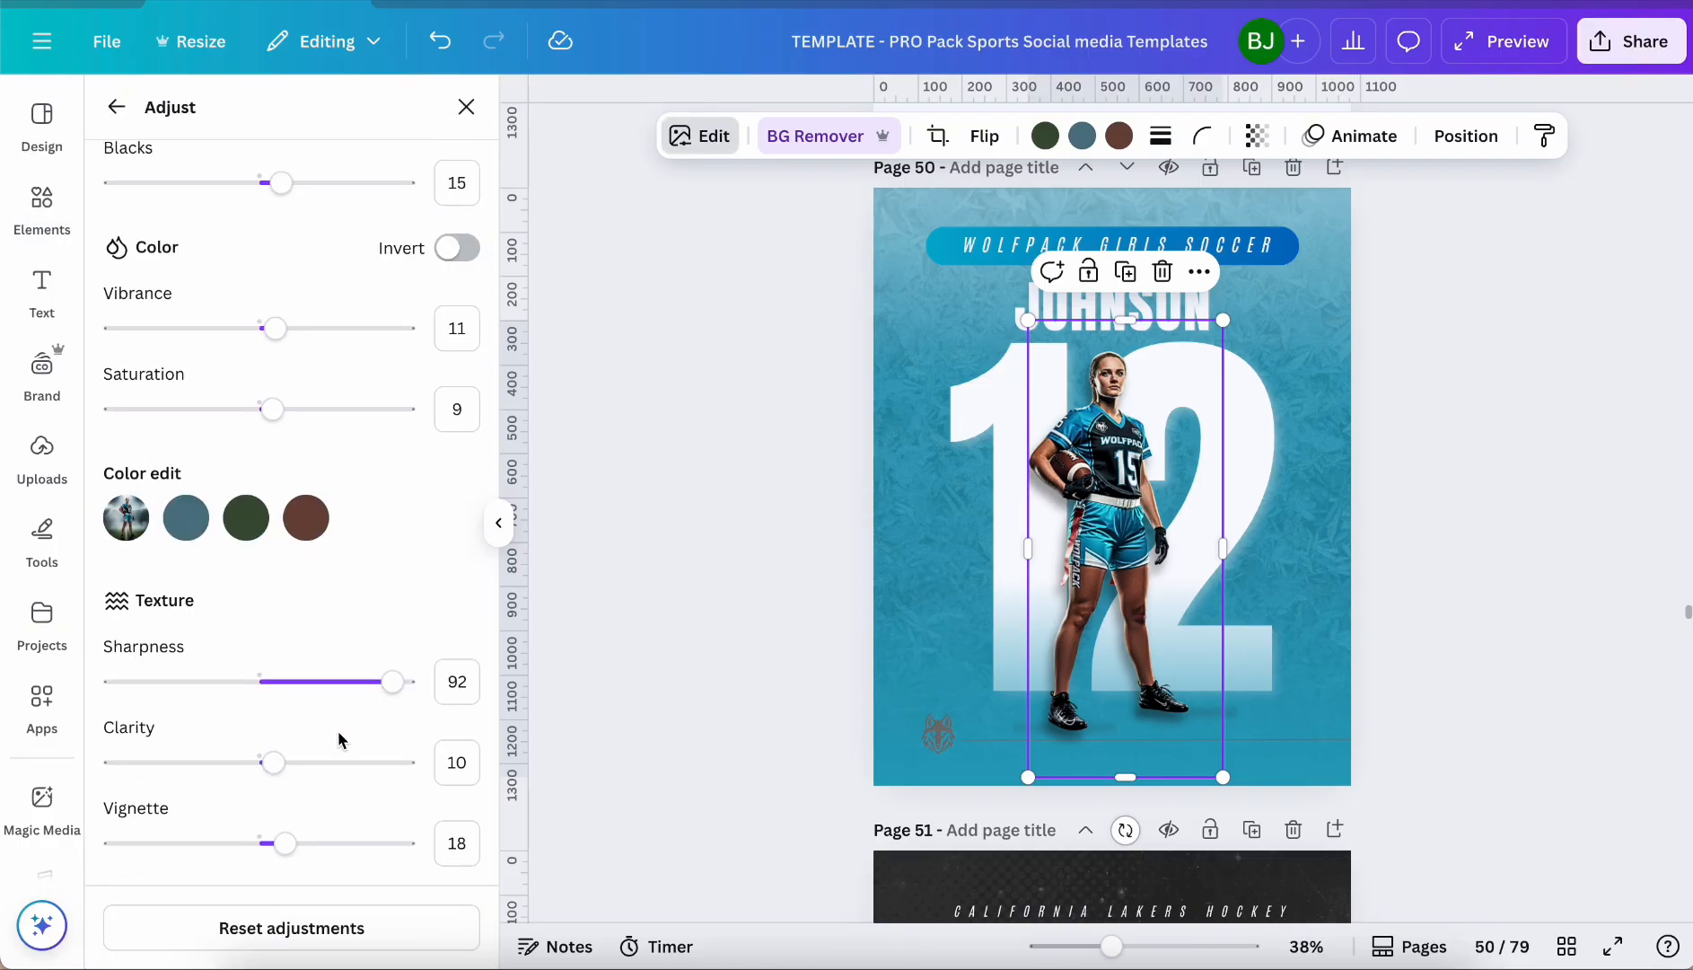
{"action": "mouse_move", "coordinate": [274, 764]}
{"action": "left_mouse_down"}
{"action": "mouse_move", "coordinate": [352, 770]}
{"action": "mouse_move", "coordinate": [214, 765]}
{"action": "mouse_move", "coordinate": [288, 764]}
{"action": "left_mouse_up"}
{"action": "left_click_drag", "start_coordinate": [392, 684], "coordinate": [353, 691]}
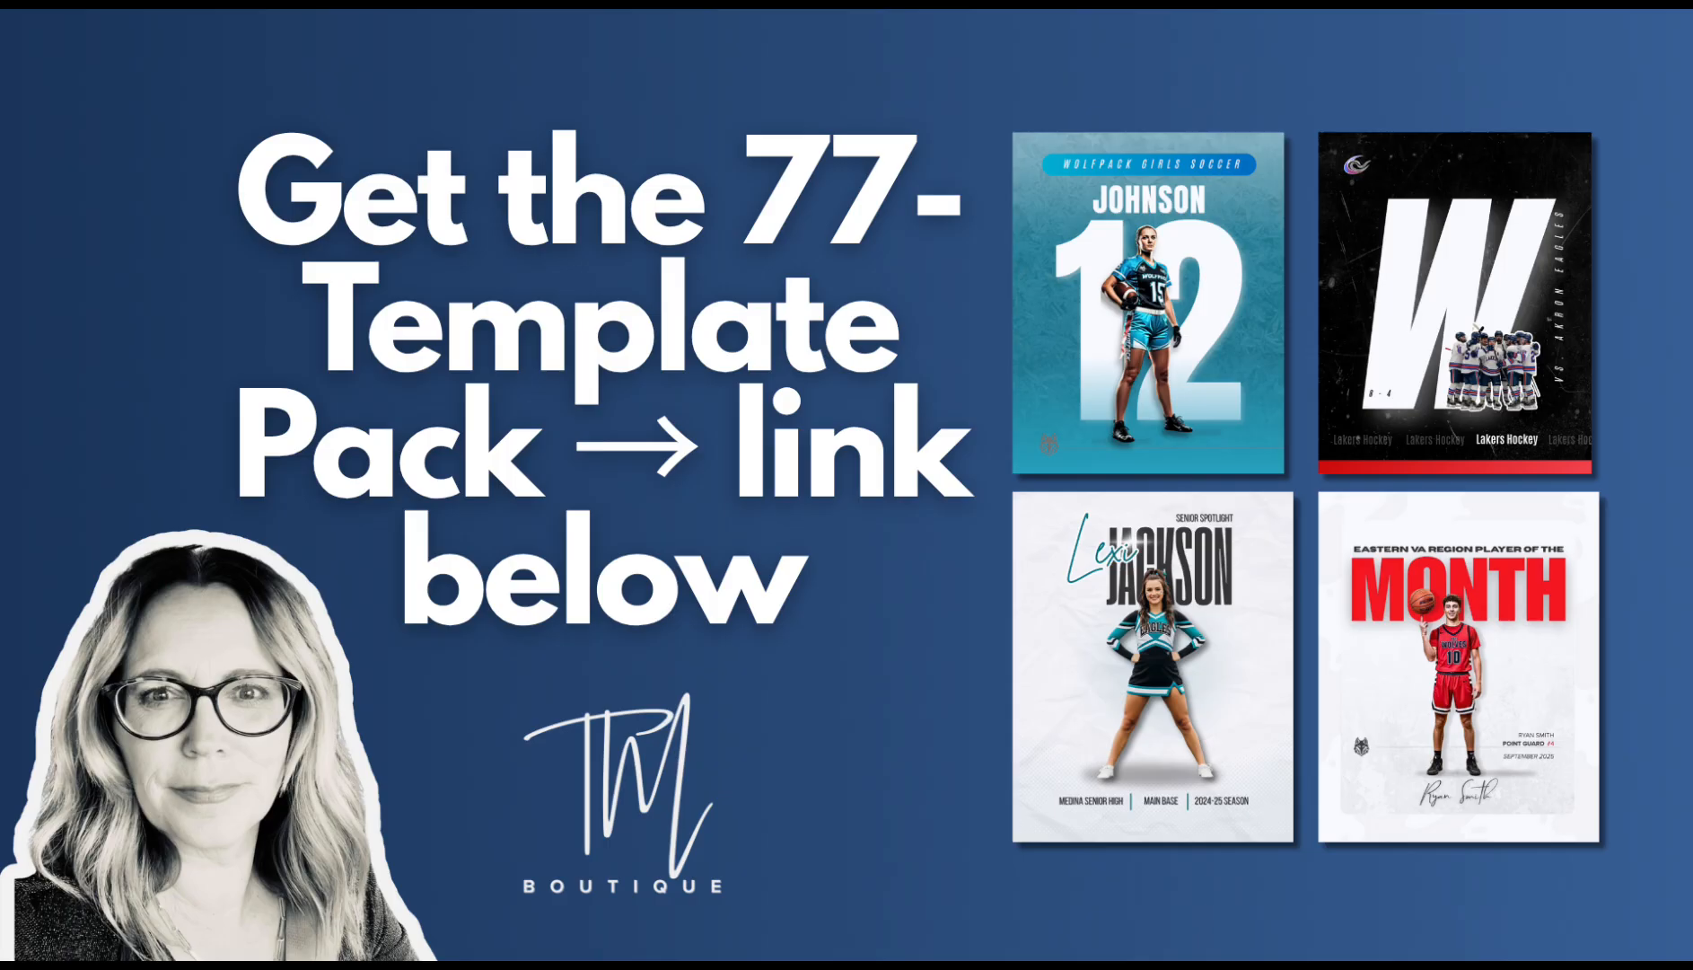